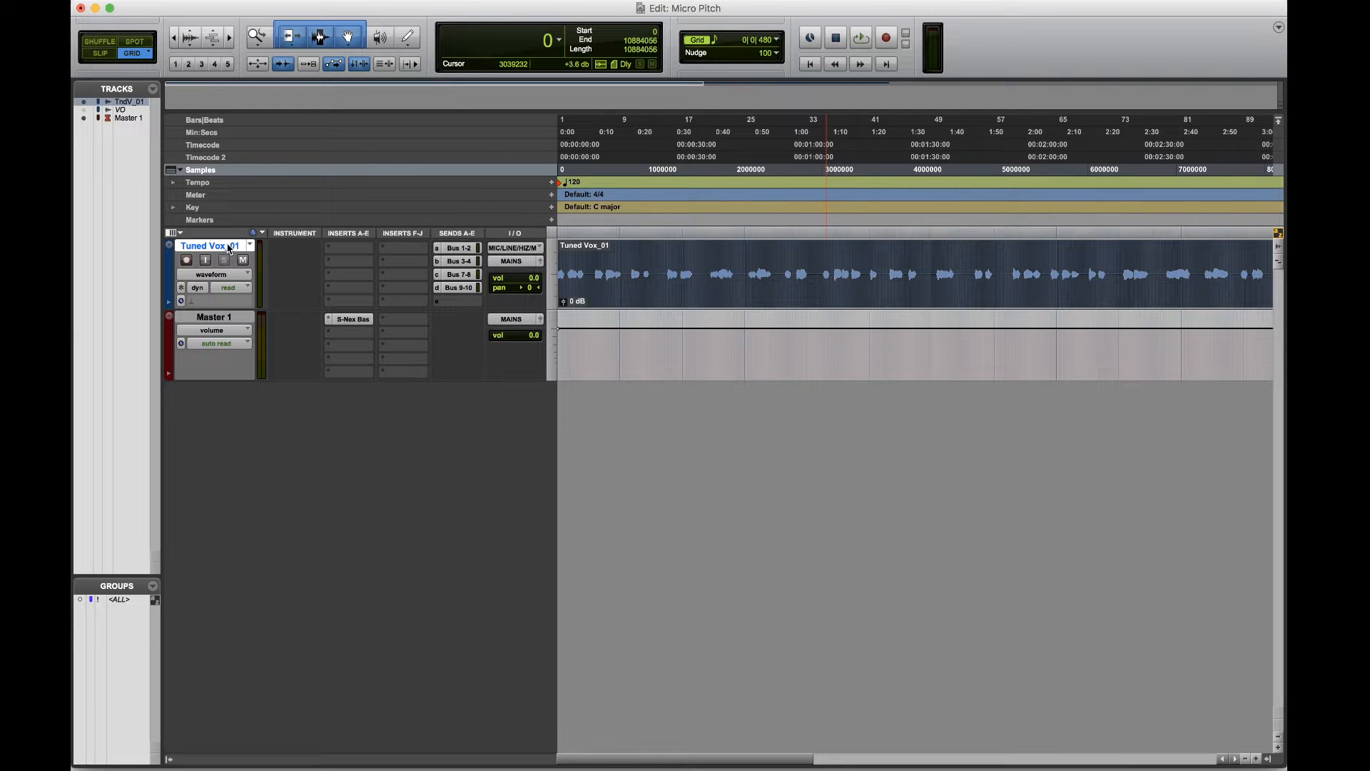
Create a stereo aux track named H3000 with the H3000 Factory plug-in on its first insert
key("shift+super+n")
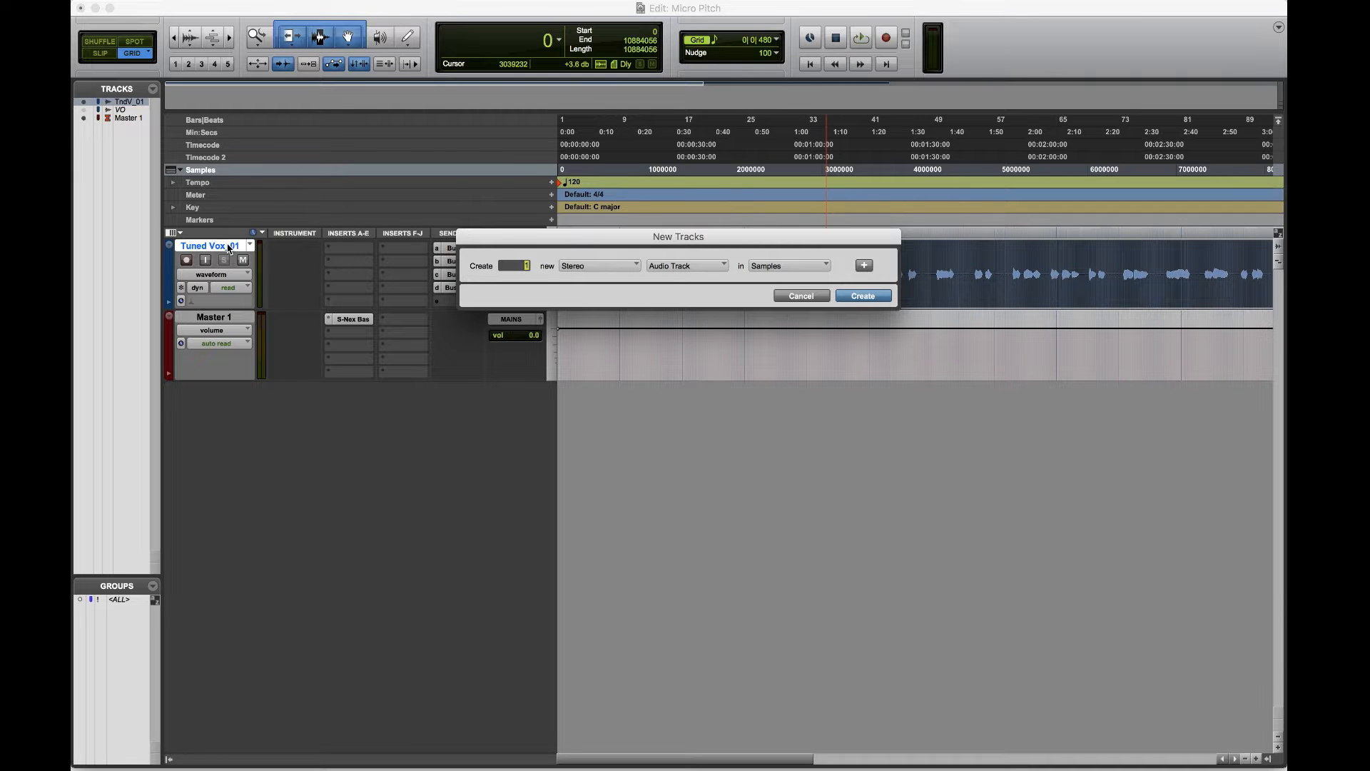
key("super+Down")
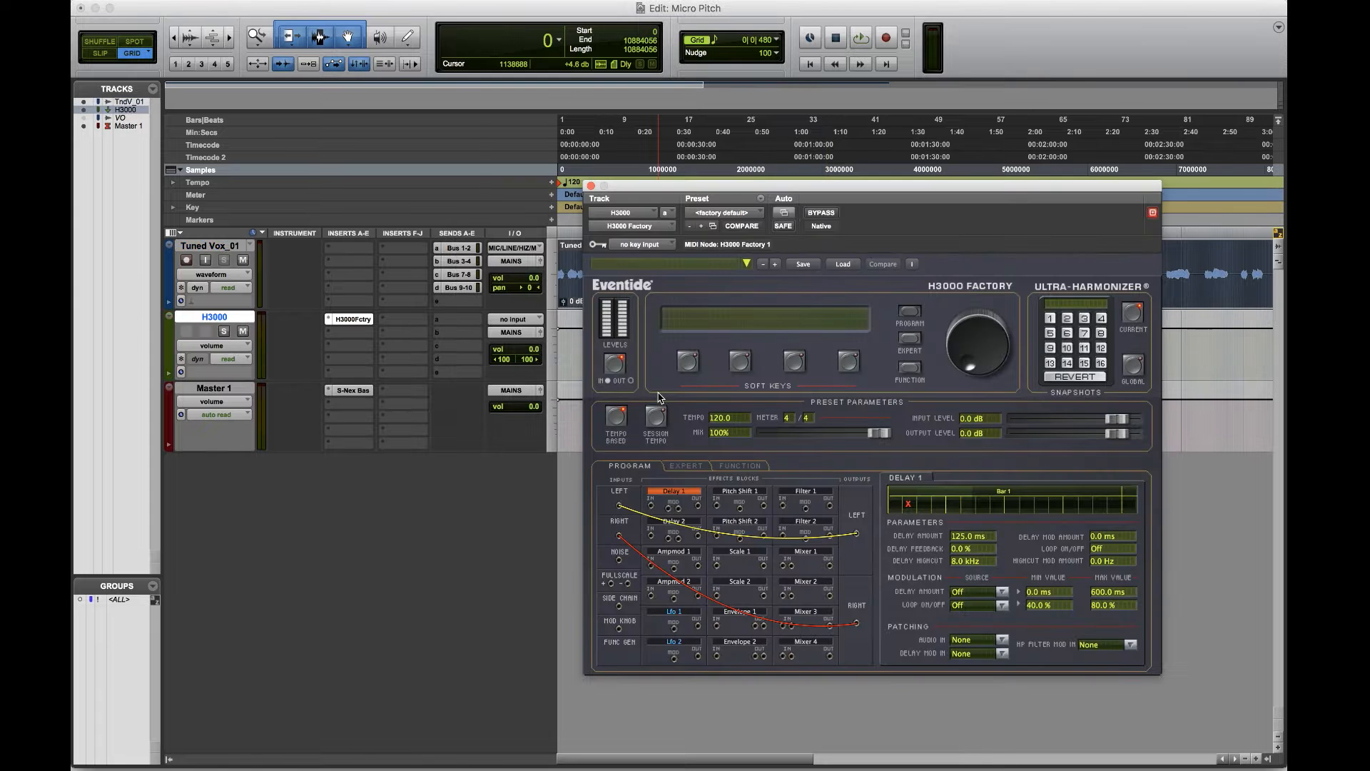
Load the 231-MICROPITCHSHIFT preset from the H3000 Legacy category into H3000 Factory and close the plug-in window
left_click(716, 269)
mouse_move(669, 239)
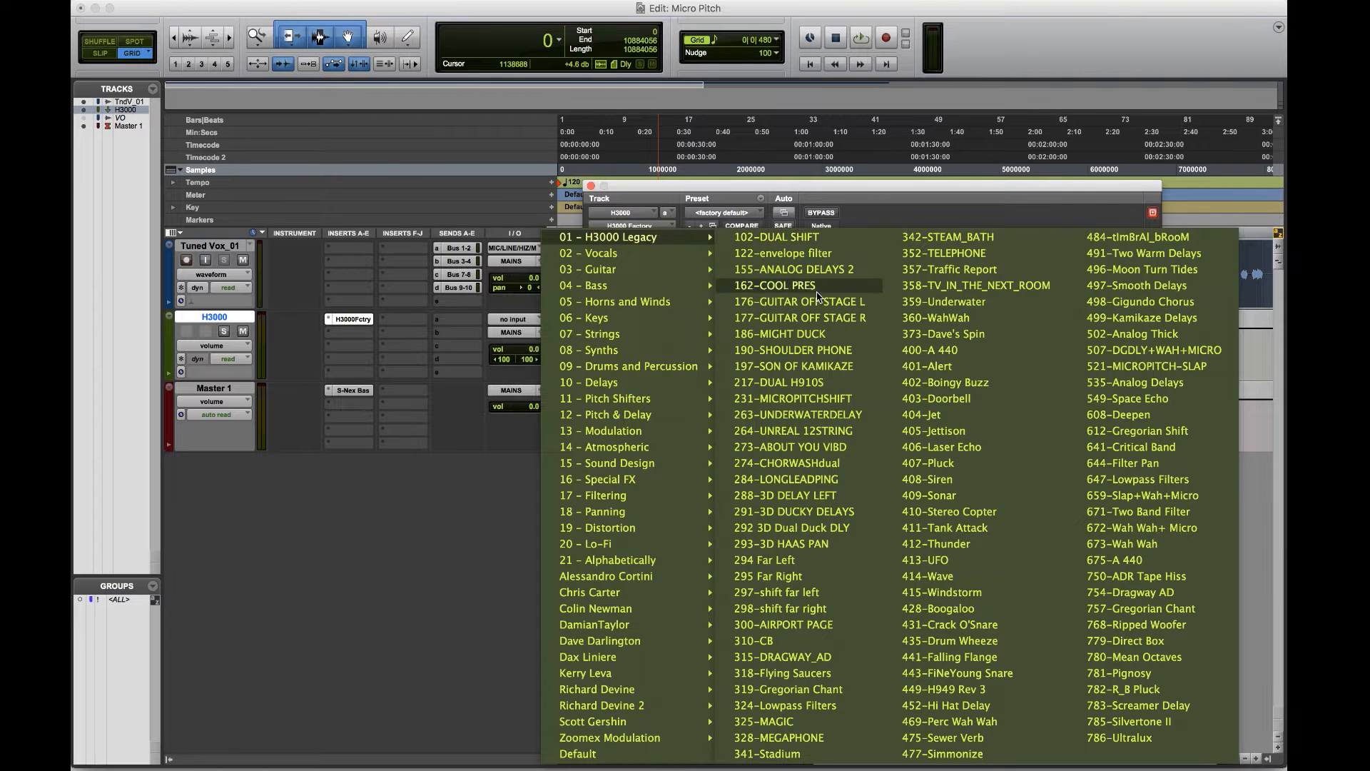
left_click(810, 404)
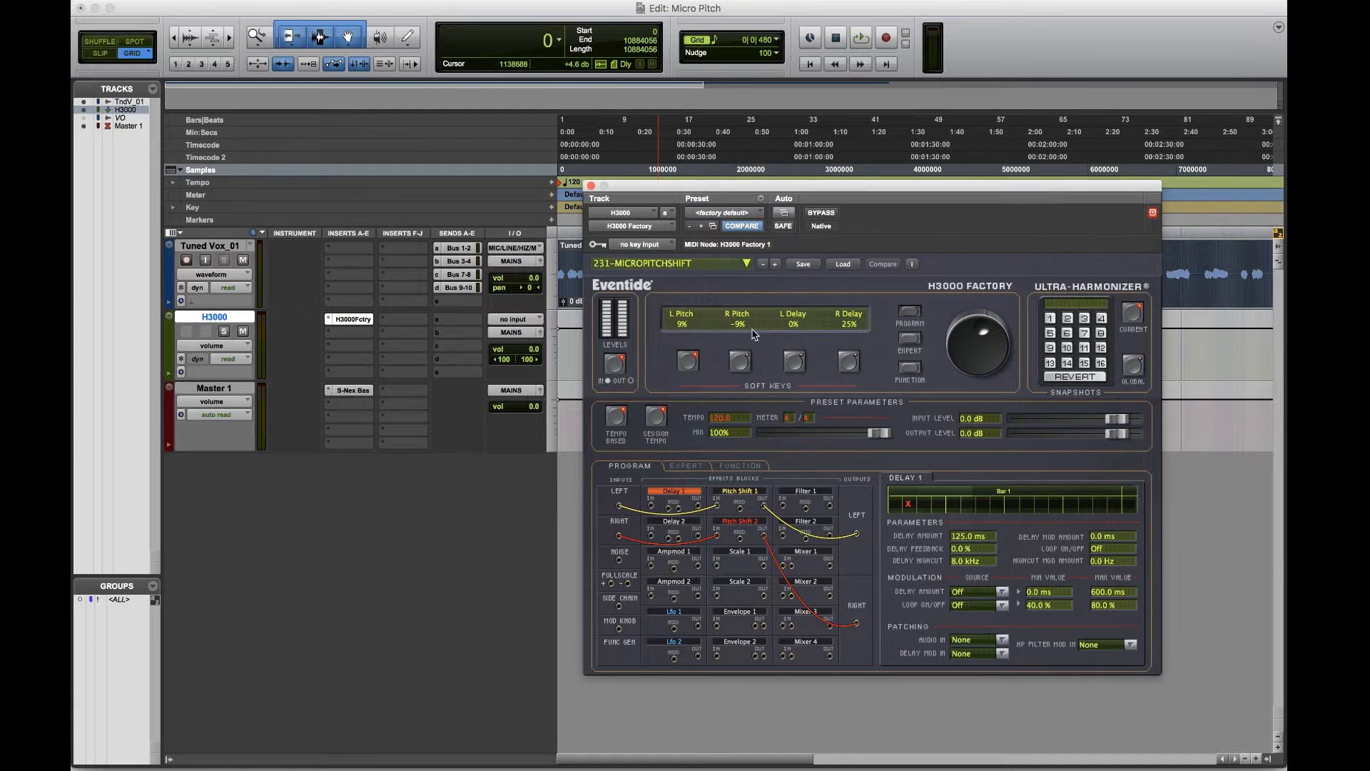
left_click(591, 189)
Set the H3000 track's input to Bus 1-2 (Stereo) and audition the vocal from the start
left_click(514, 319)
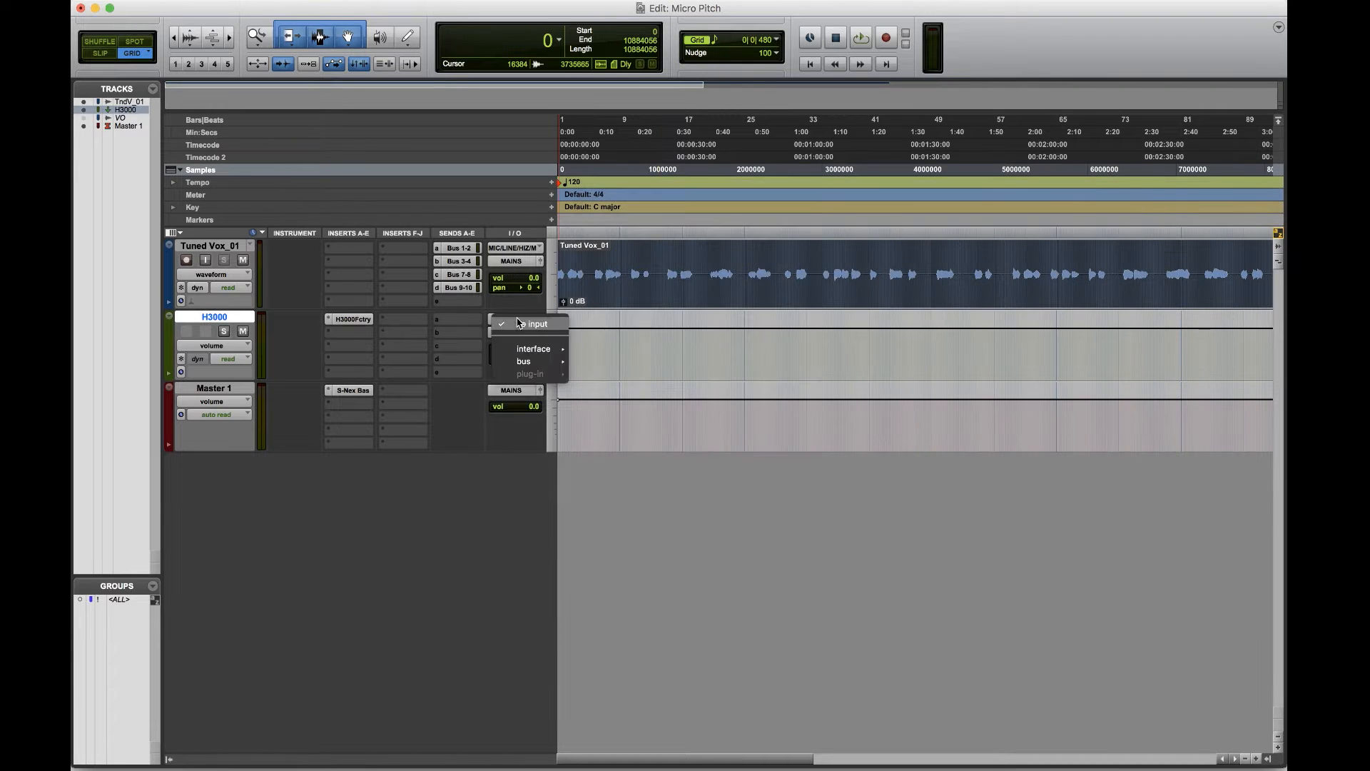
mouse_move(535, 361)
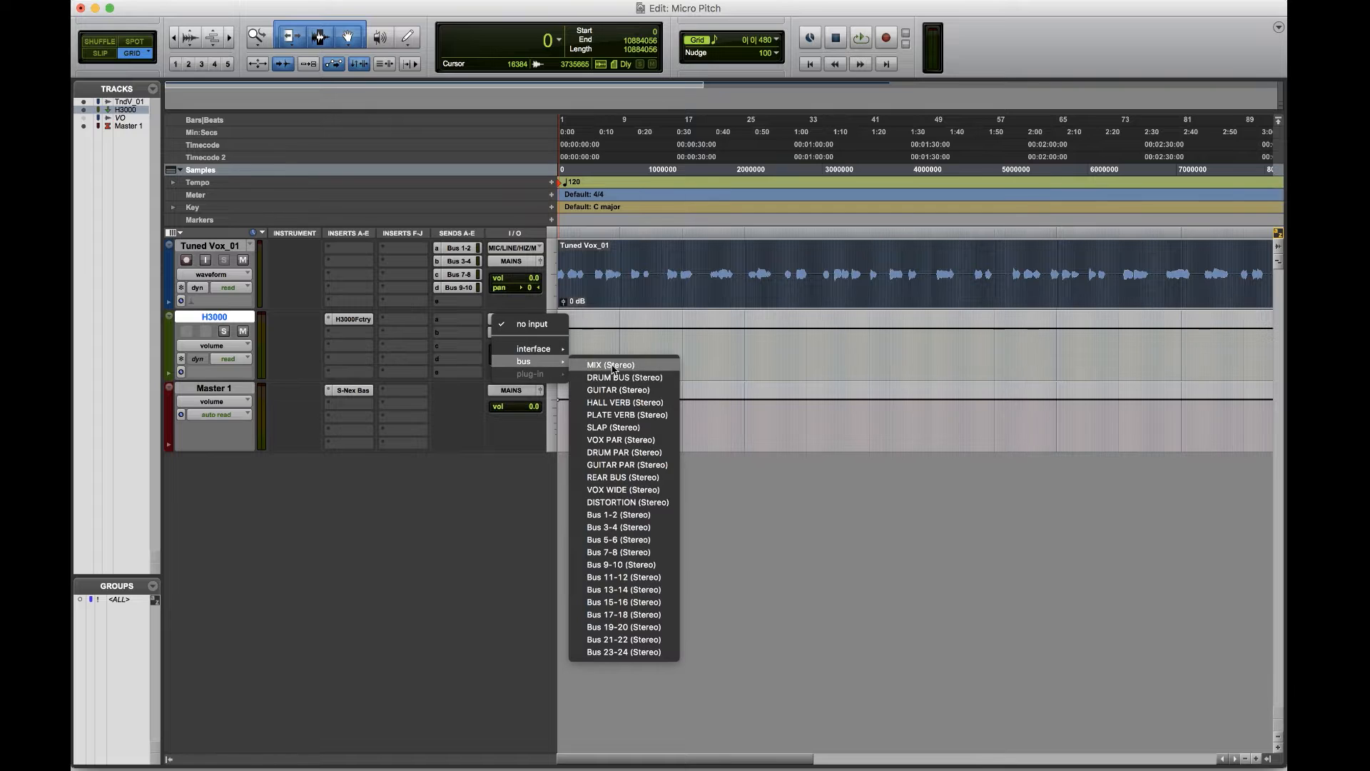
left_click(617, 515)
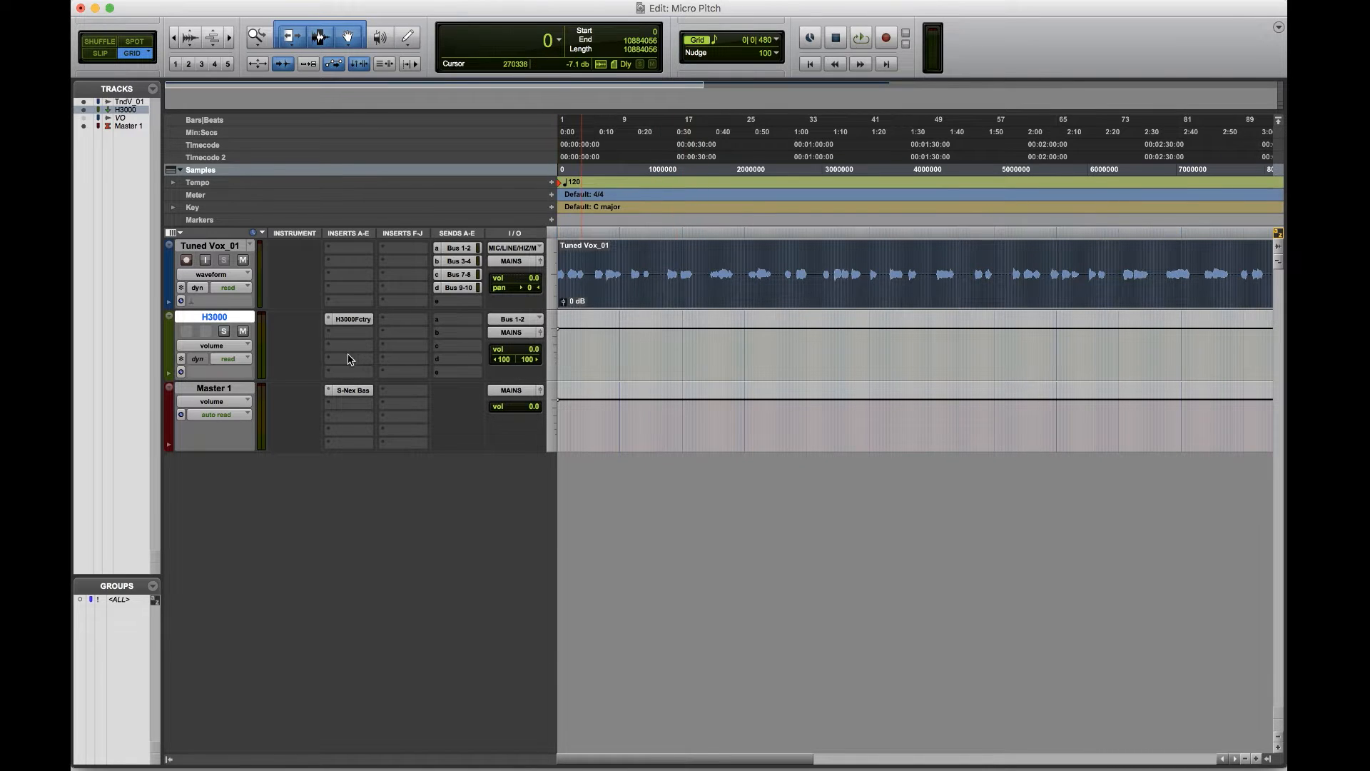
key("space")
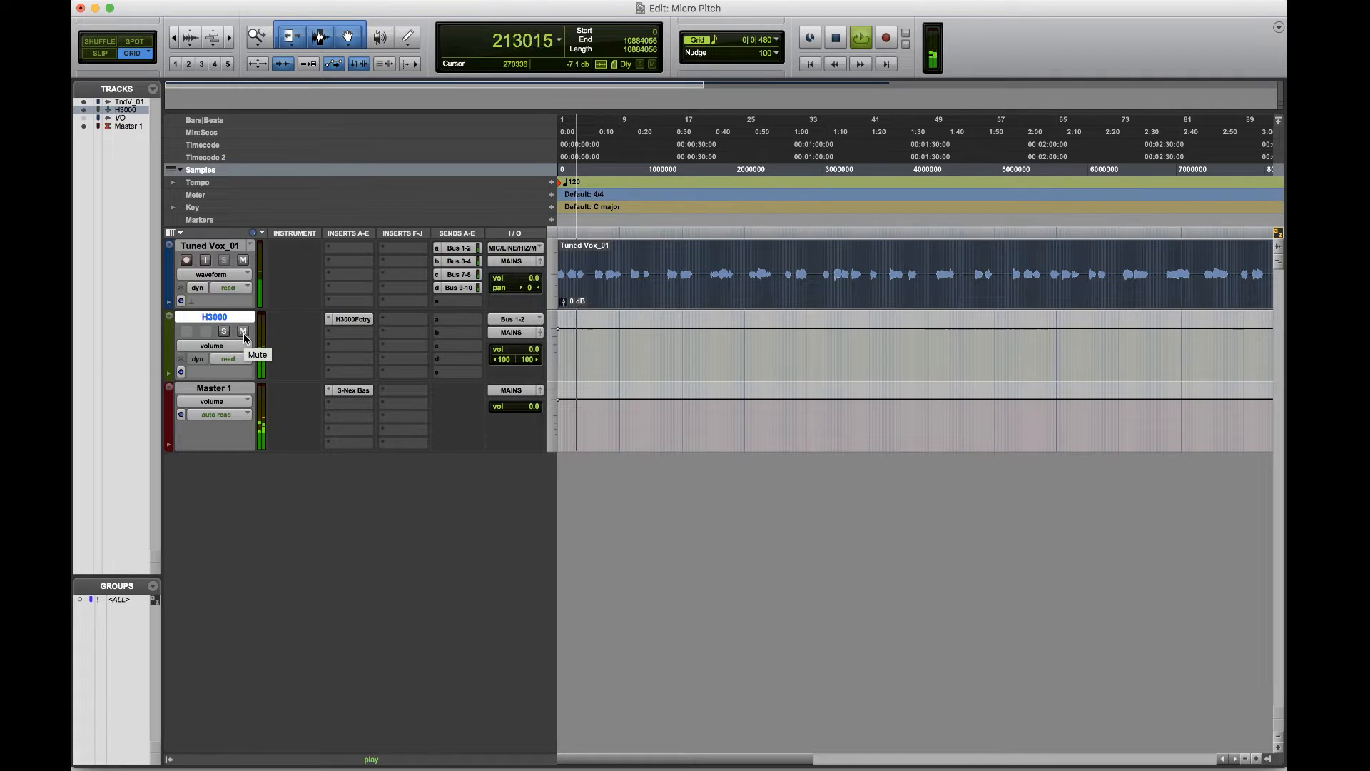
key("space")
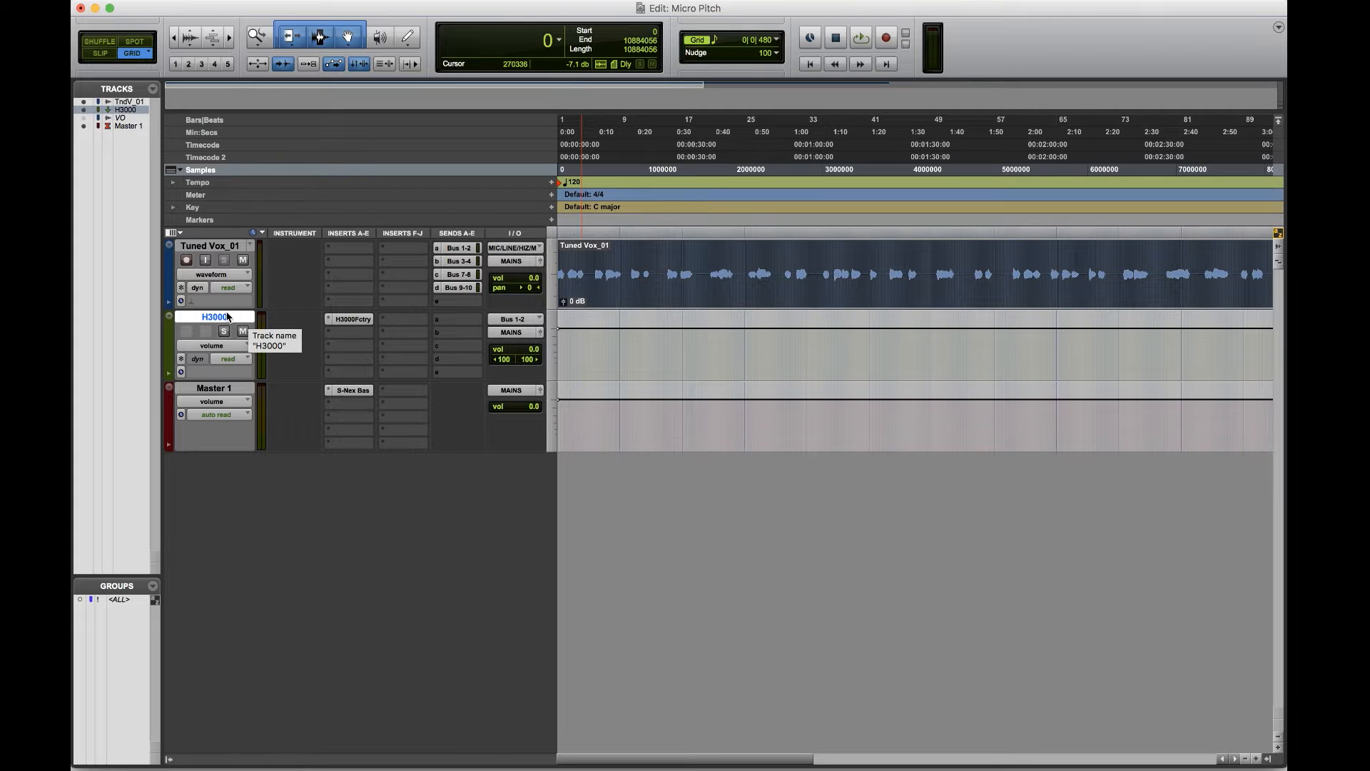
Create another new aux track below H3000 and name it Stock Plugins
key("super+shift+n")
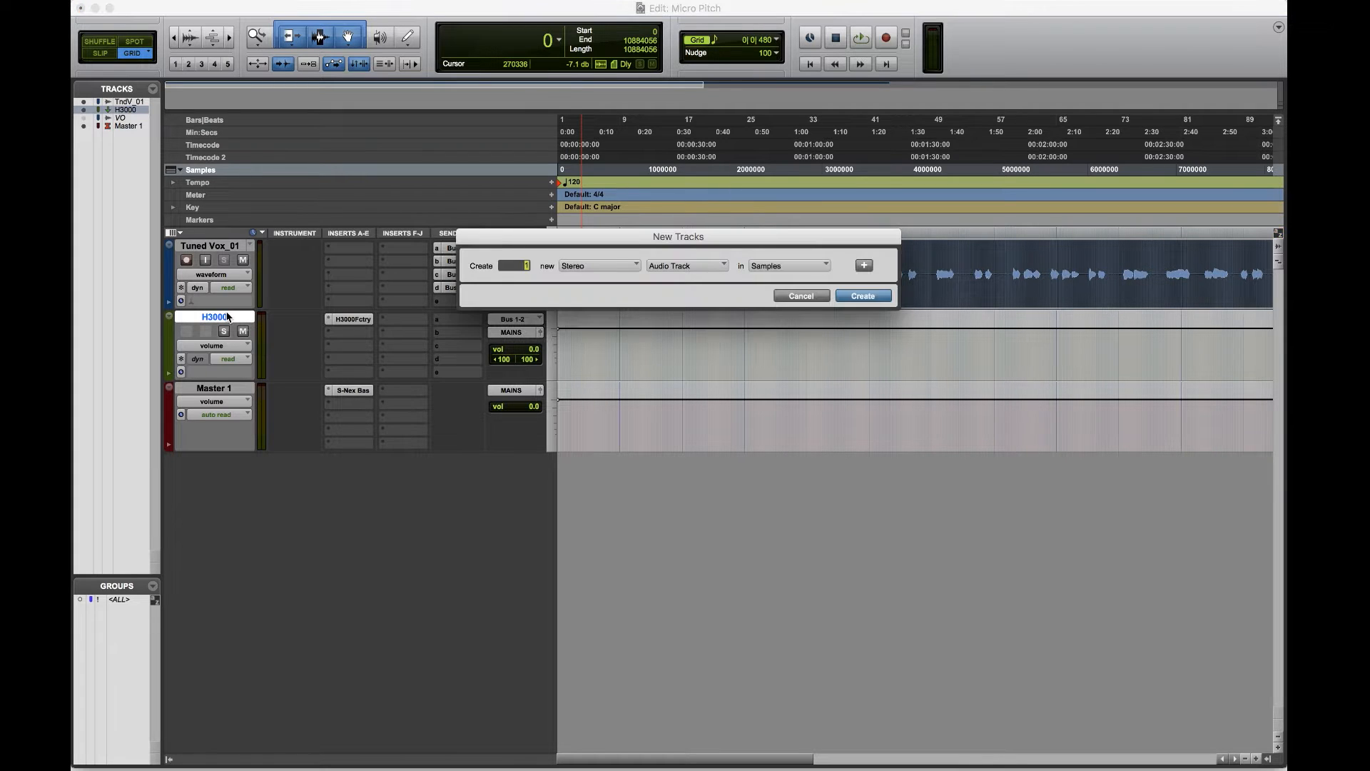
key("super+Down")
key("Return")
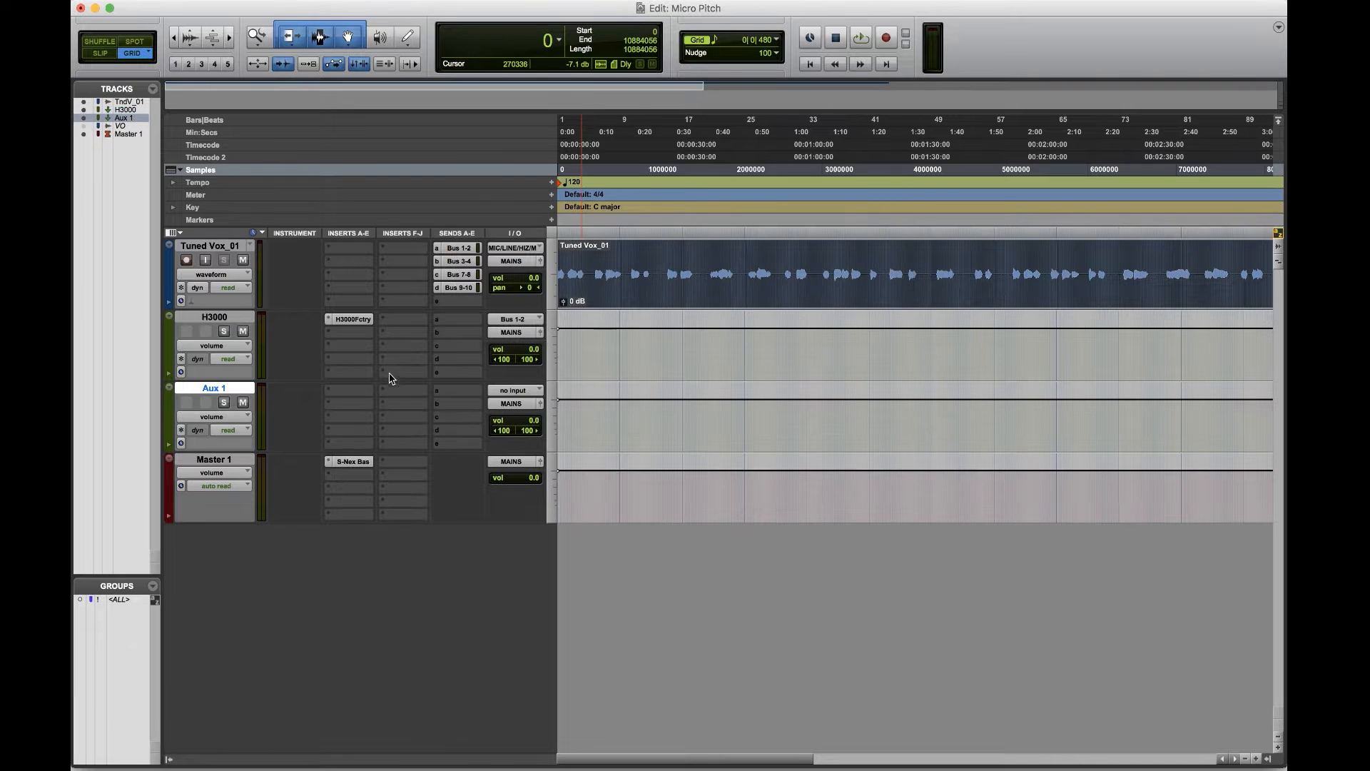
double_click(214, 388)
type("Stock Plugins")
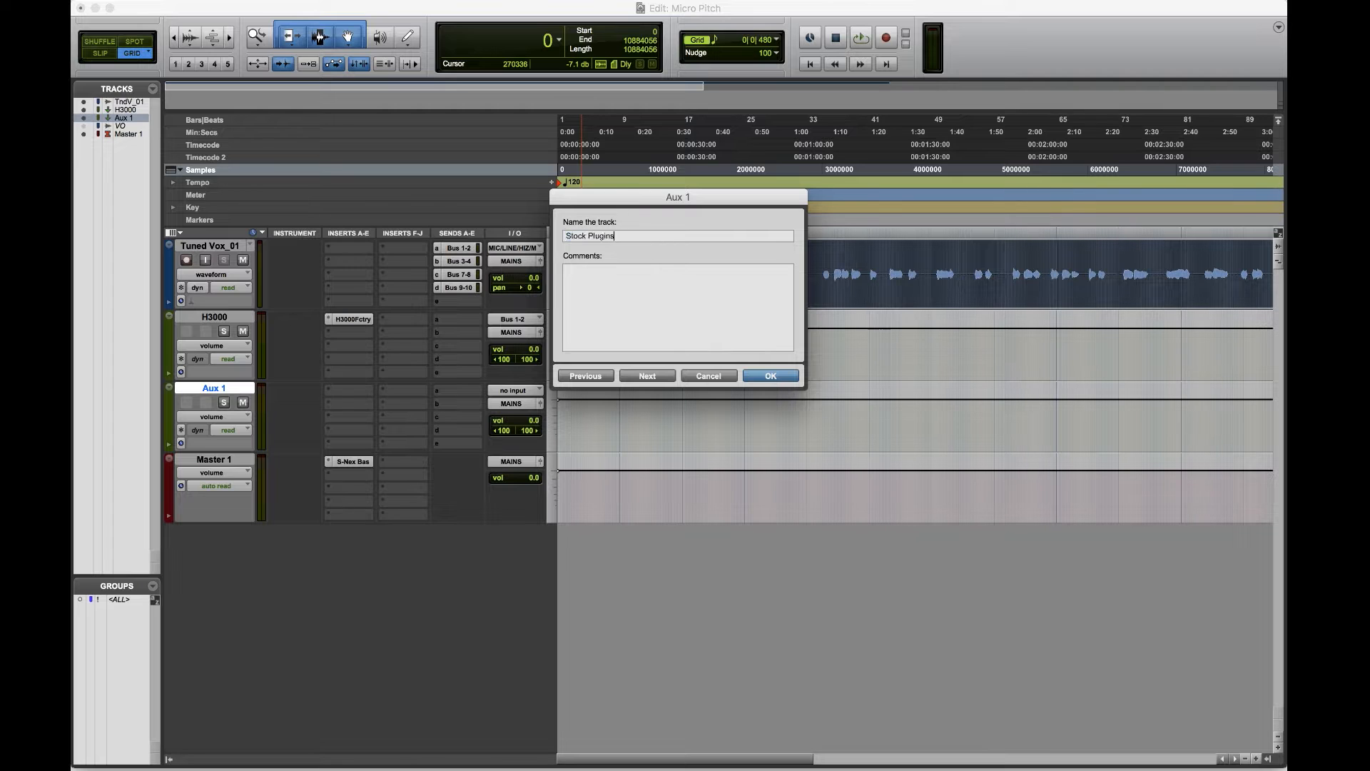
key("Return")
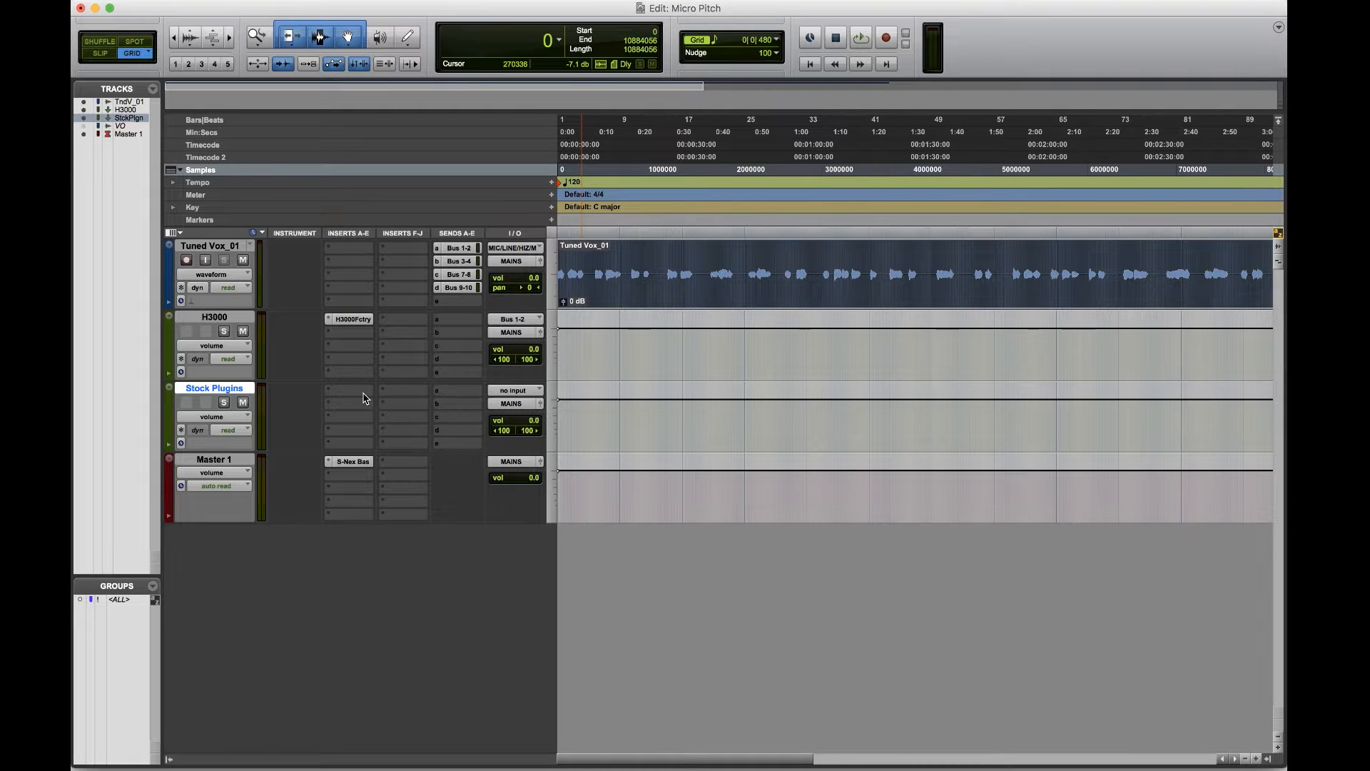
Insert the stereo Pitch II multichannel pitch-shift plug-in on the Stock Plugins track's first insert
left_click(364, 394)
mouse_move(395, 421)
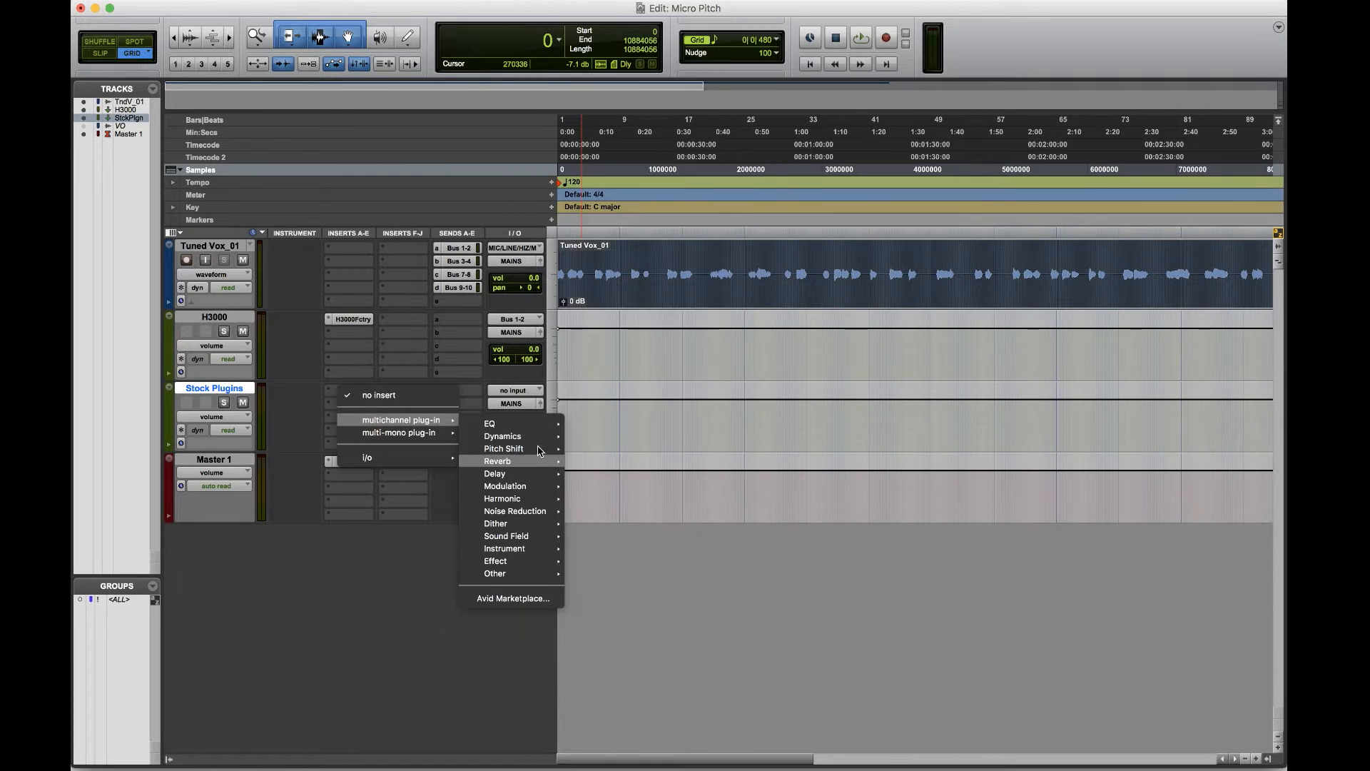
mouse_move(510, 449)
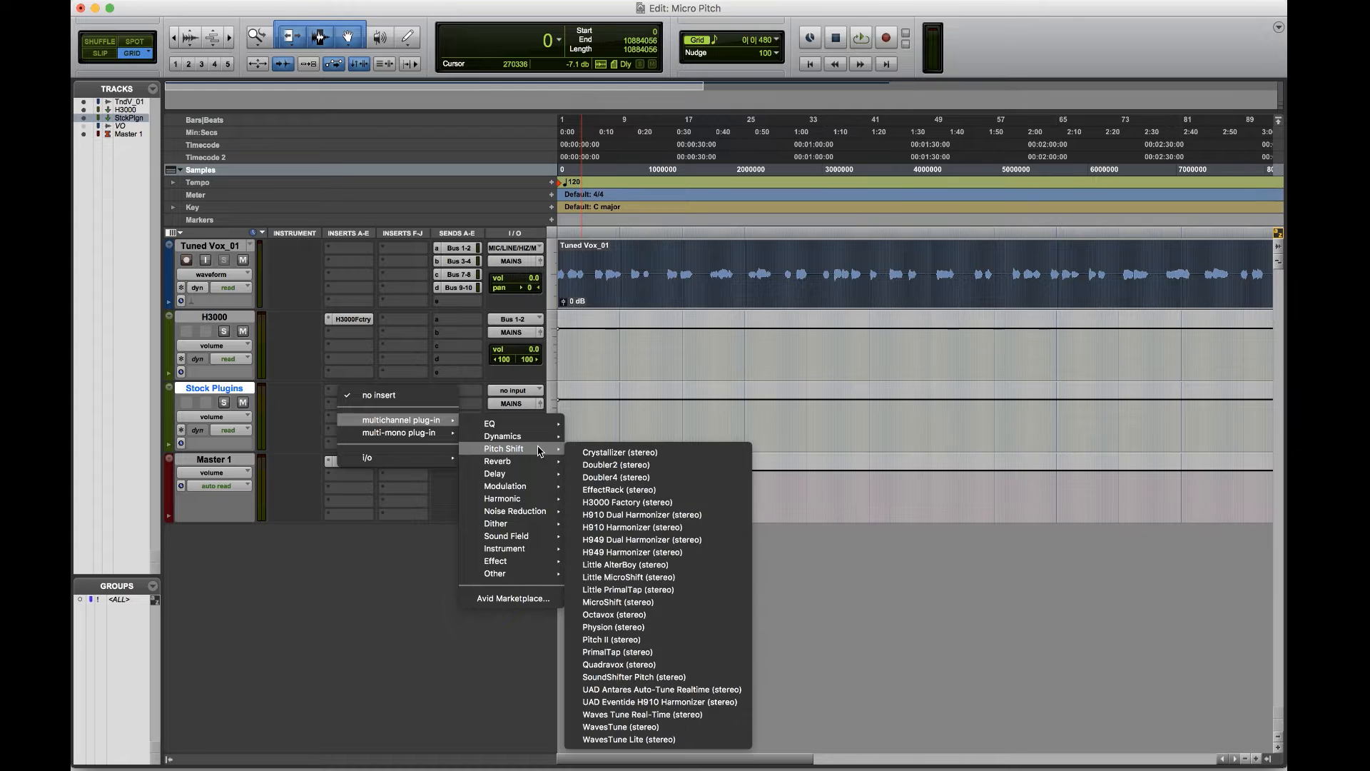
left_click(652, 639)
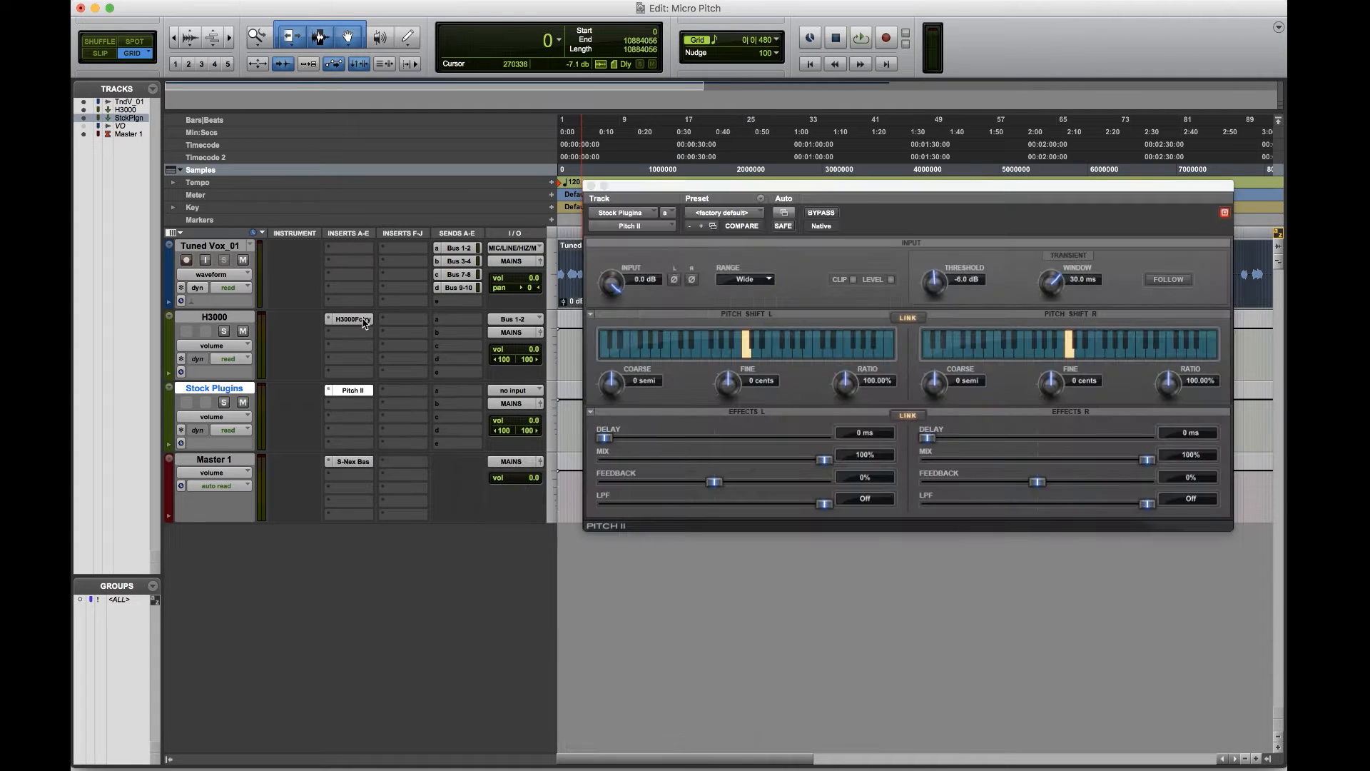
Place the H3000 Factory and Pitch II windows side by side and examine the H3000's Expert parameters for its pitch settings
left_click(364, 321)
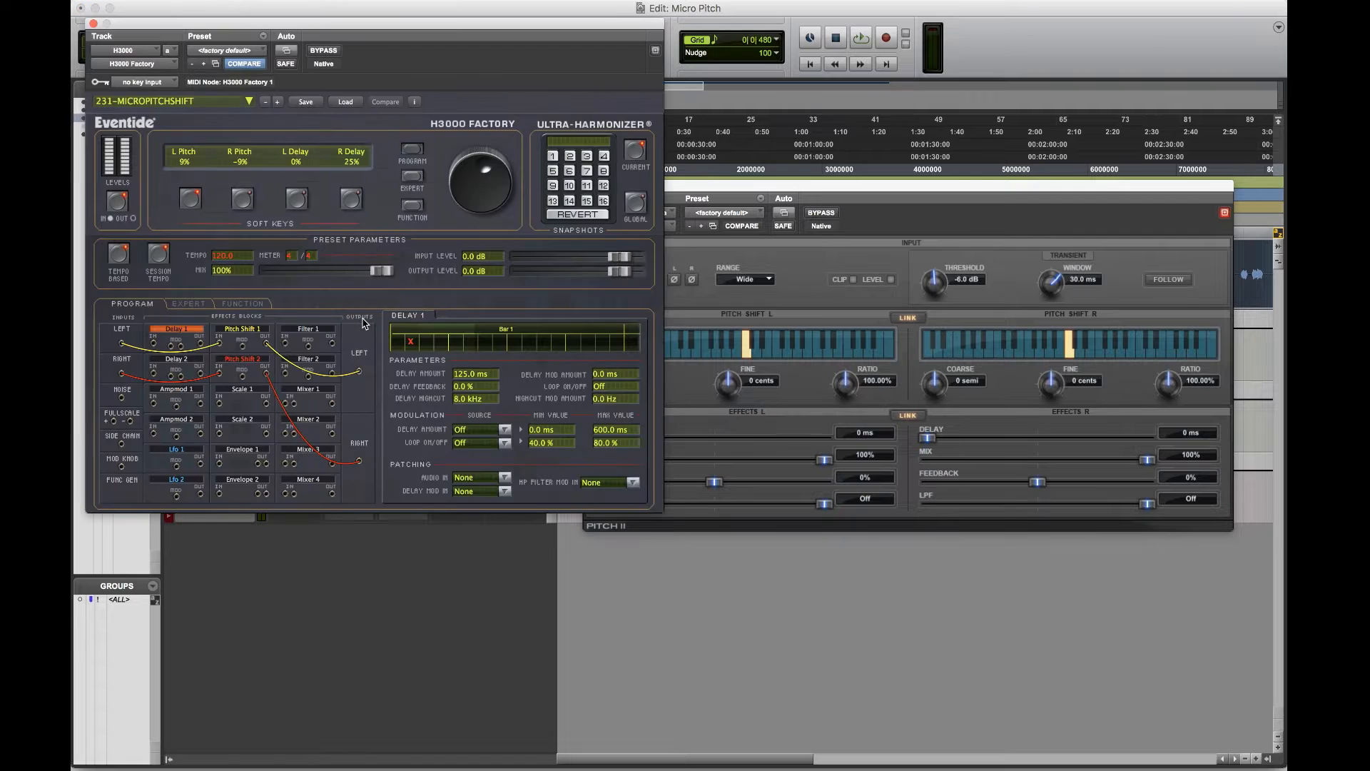
left_click_drag(862, 191, 917, 244)
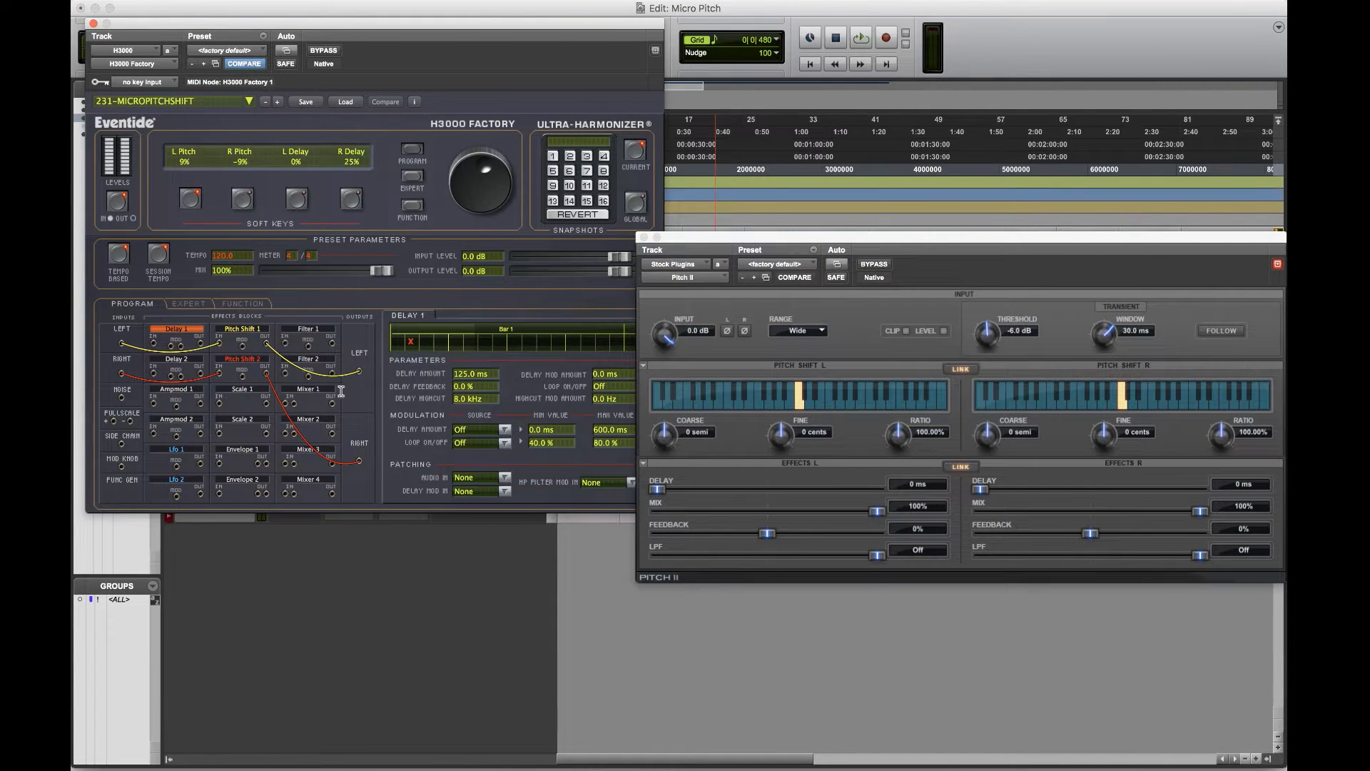
left_click(188, 304)
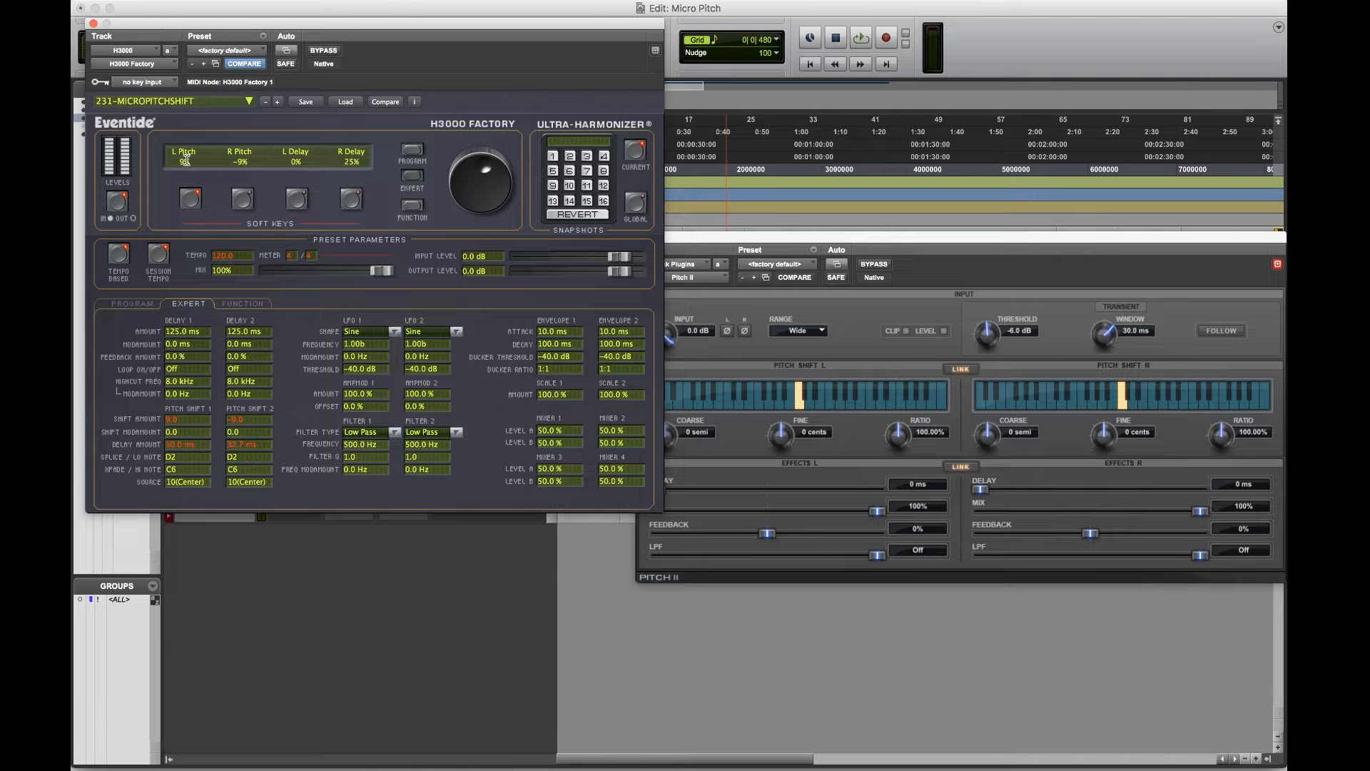
left_click(829, 243)
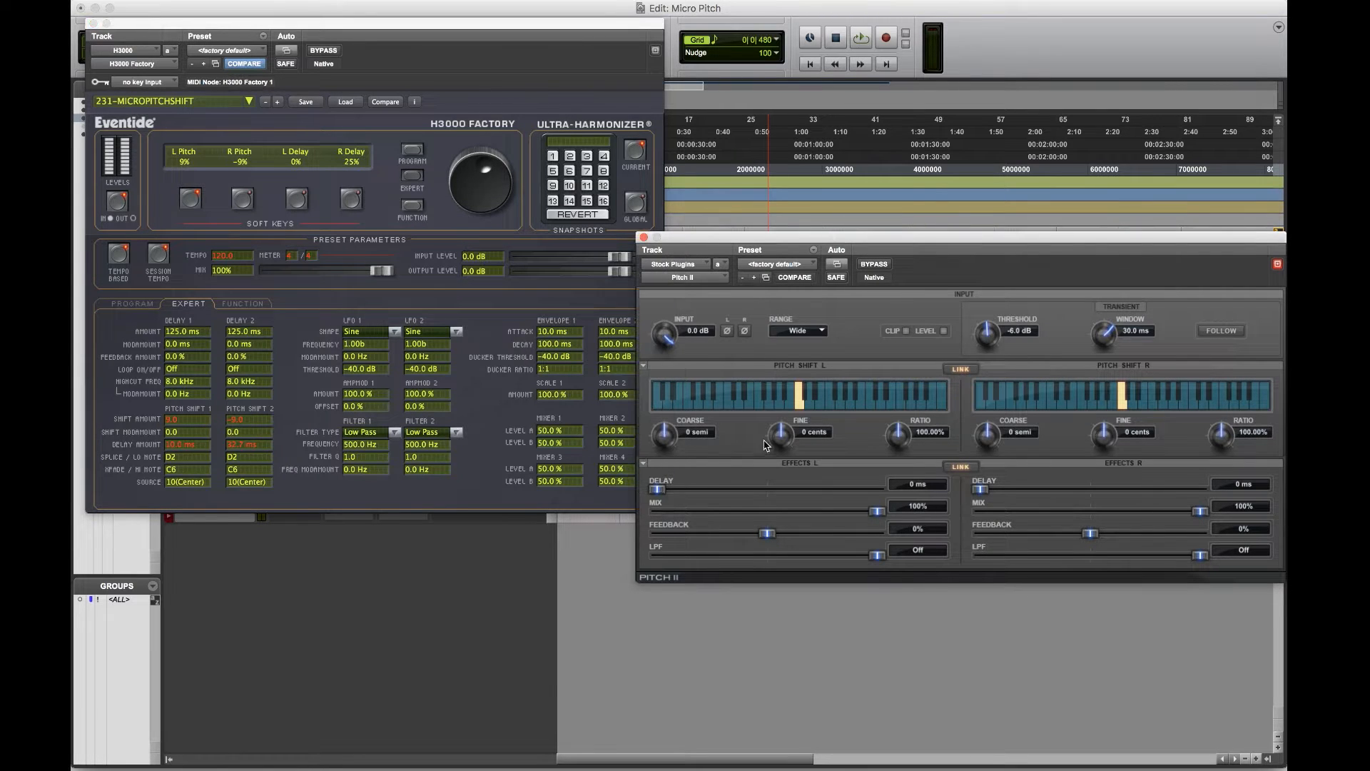
In Pitch II, unlink the pitch shift channels, set Fine to 9 cents left and -9 cents right, and close both plug-in windows
left_click_drag(778, 444, 779, 479)
left_click(961, 369)
left_click_drag(1103, 436, 1098, 512)
left_click_drag(1101, 434, 1099, 456)
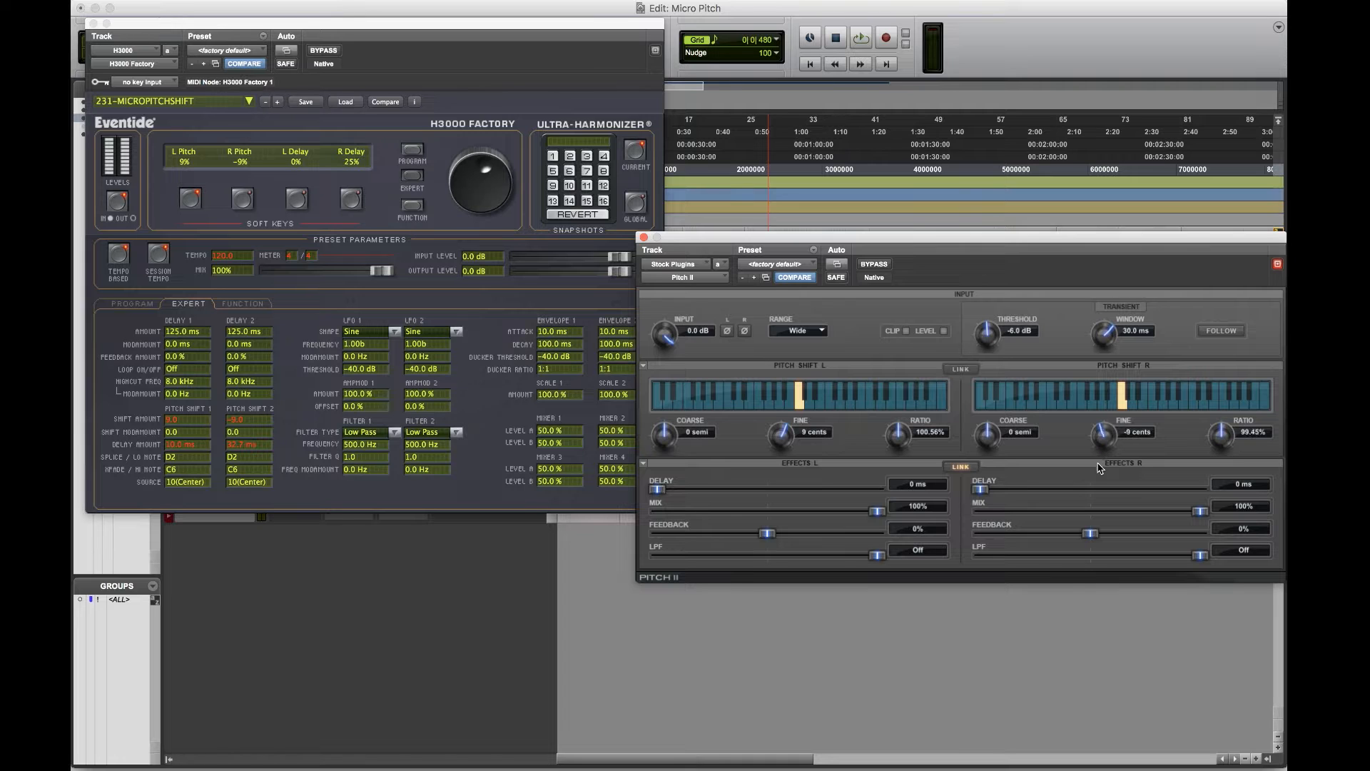
left_click(644, 238)
left_click(93, 24)
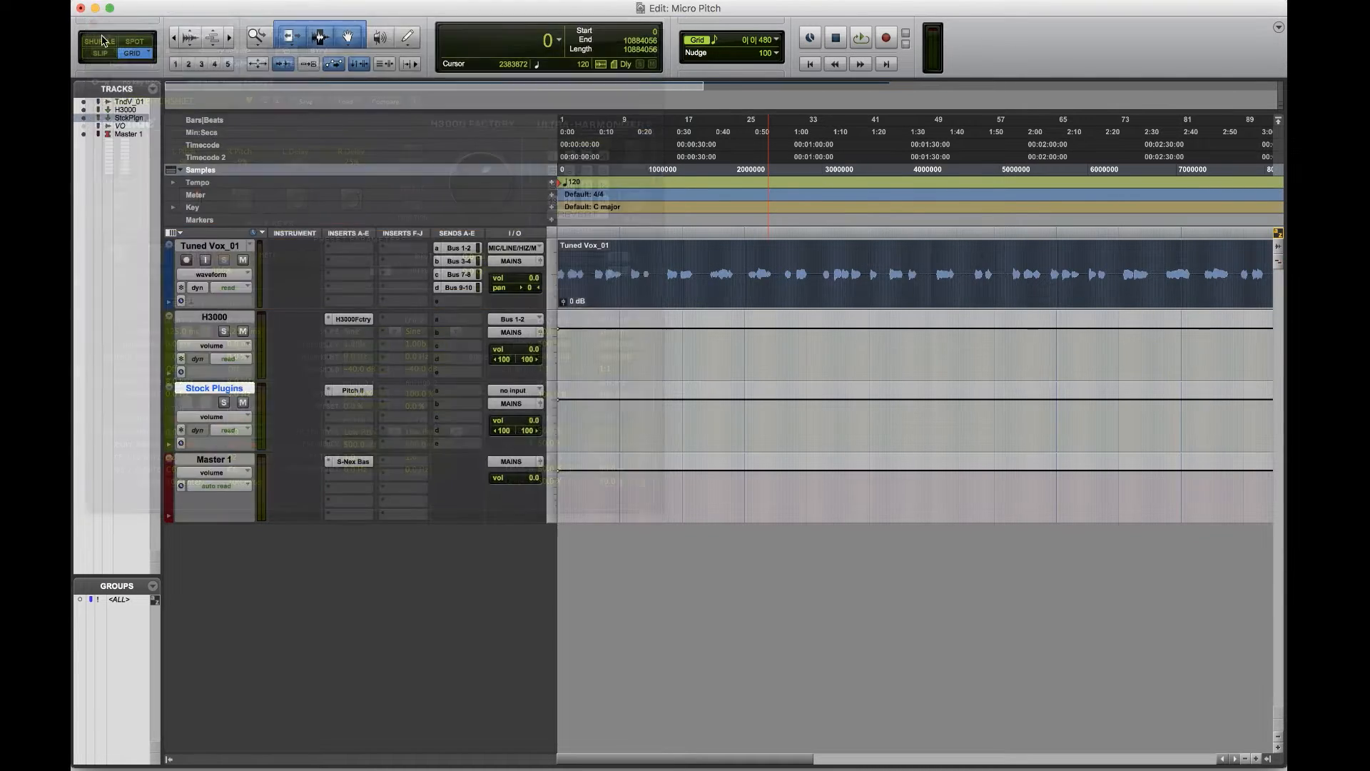
Play the vocal and solo the H3000 track followed by the Stock Plugins track to compare them
left_click(224, 332)
key("space")
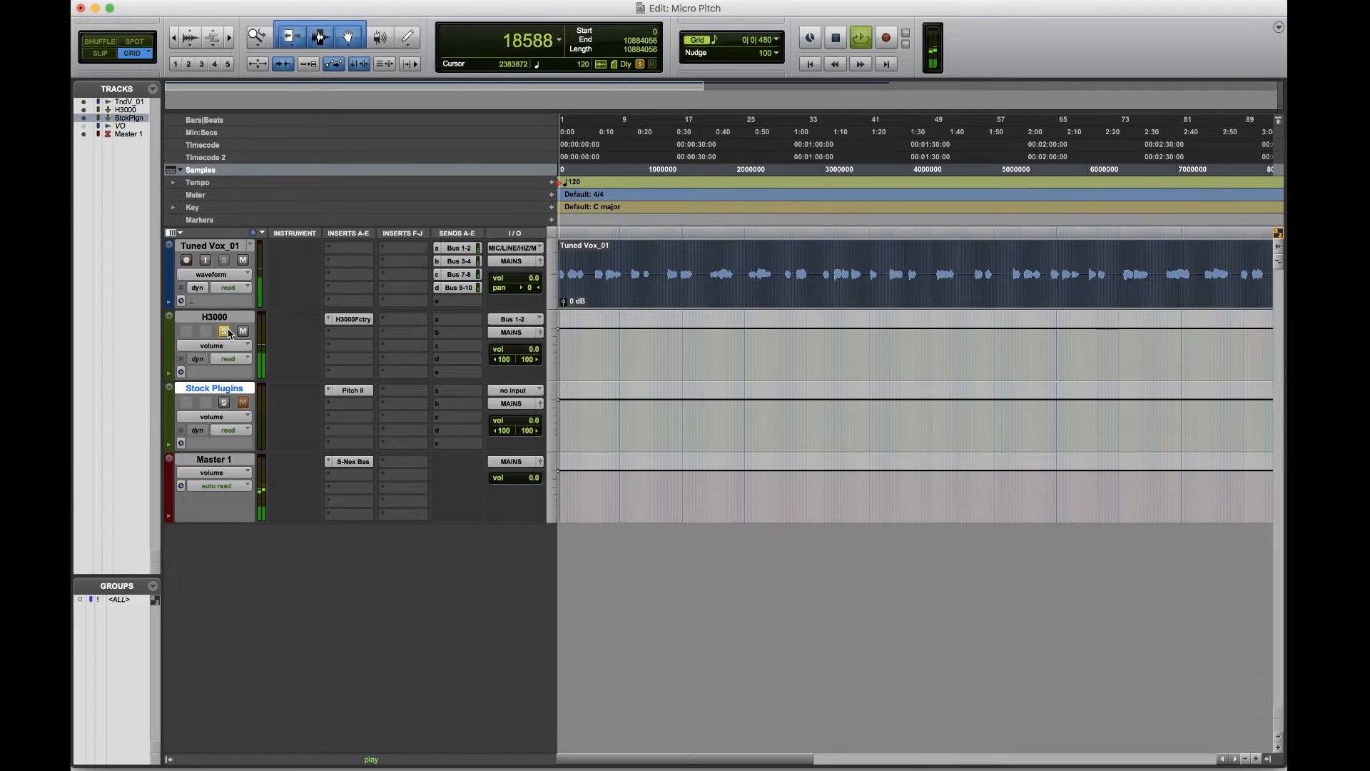
left_click(225, 403)
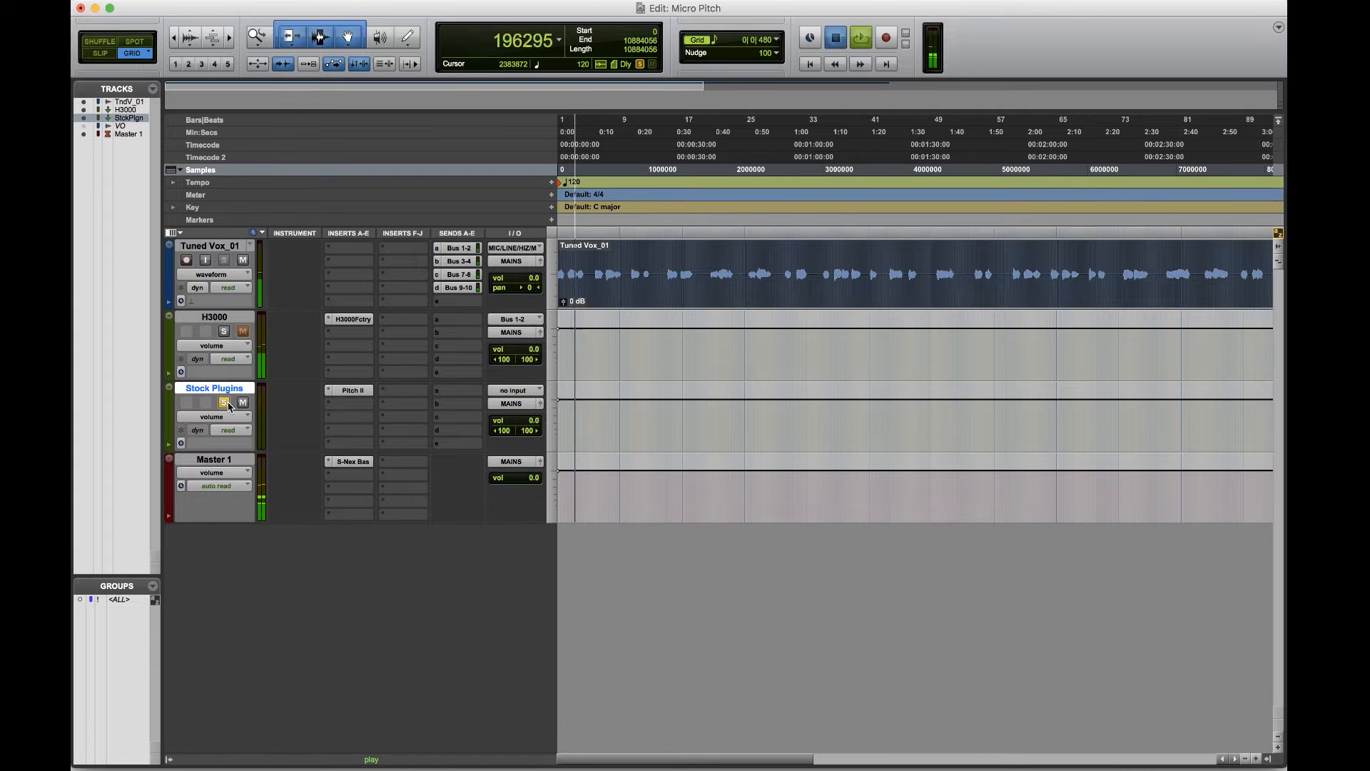
key("space")
Set the Stock Plugins track's input to Bus 3-4 (Stereo)
left_click(531, 389)
mouse_move(542, 433)
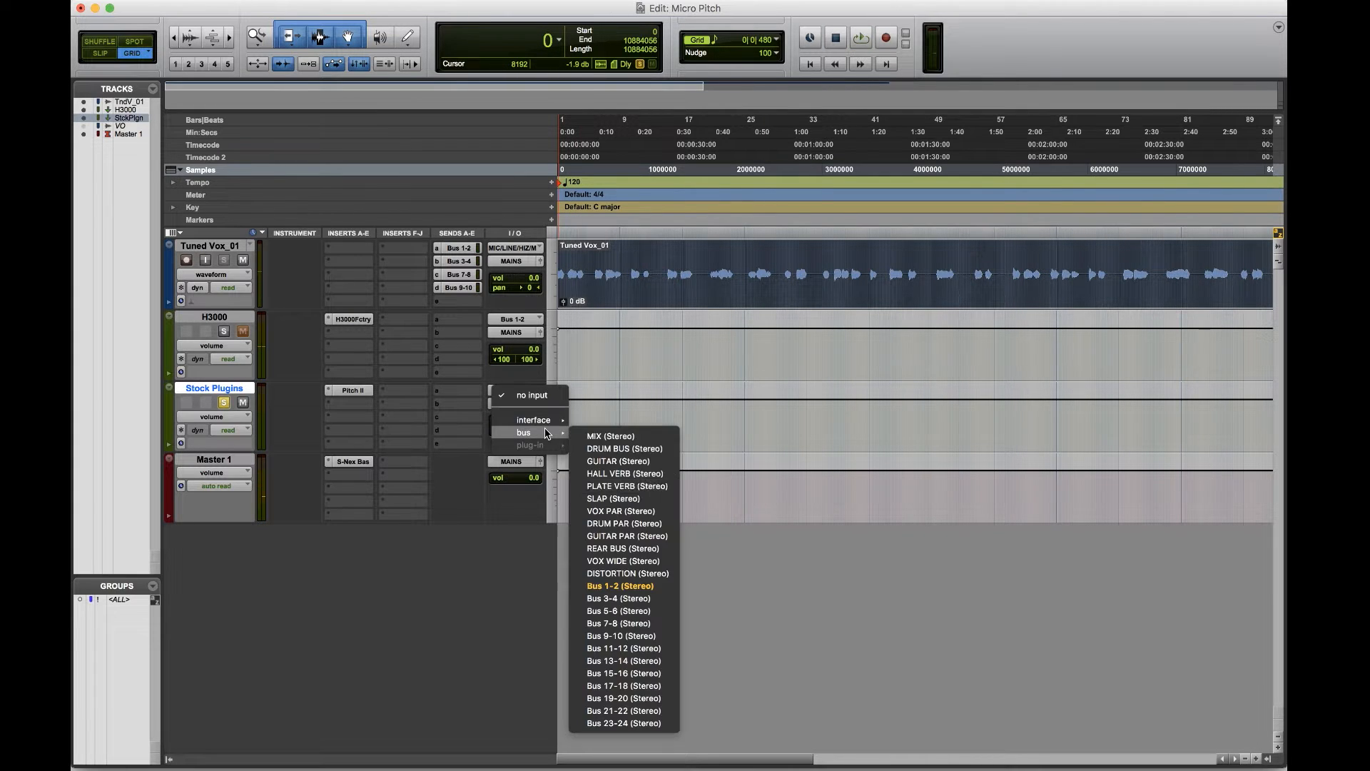
left_click(618, 599)
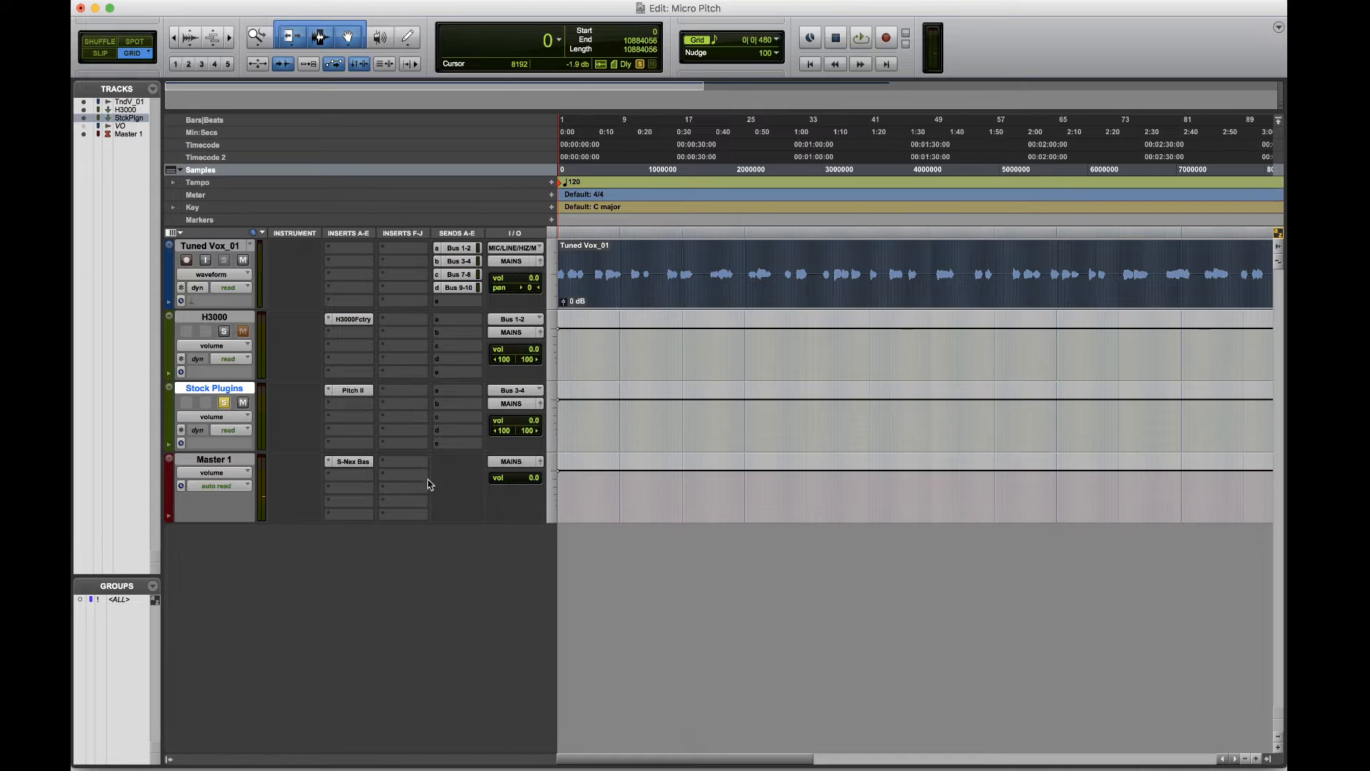
Play the vocal while alternating solo between H3000 and Stock Plugins, and replay it with Stock Plugins soloed
key("space")
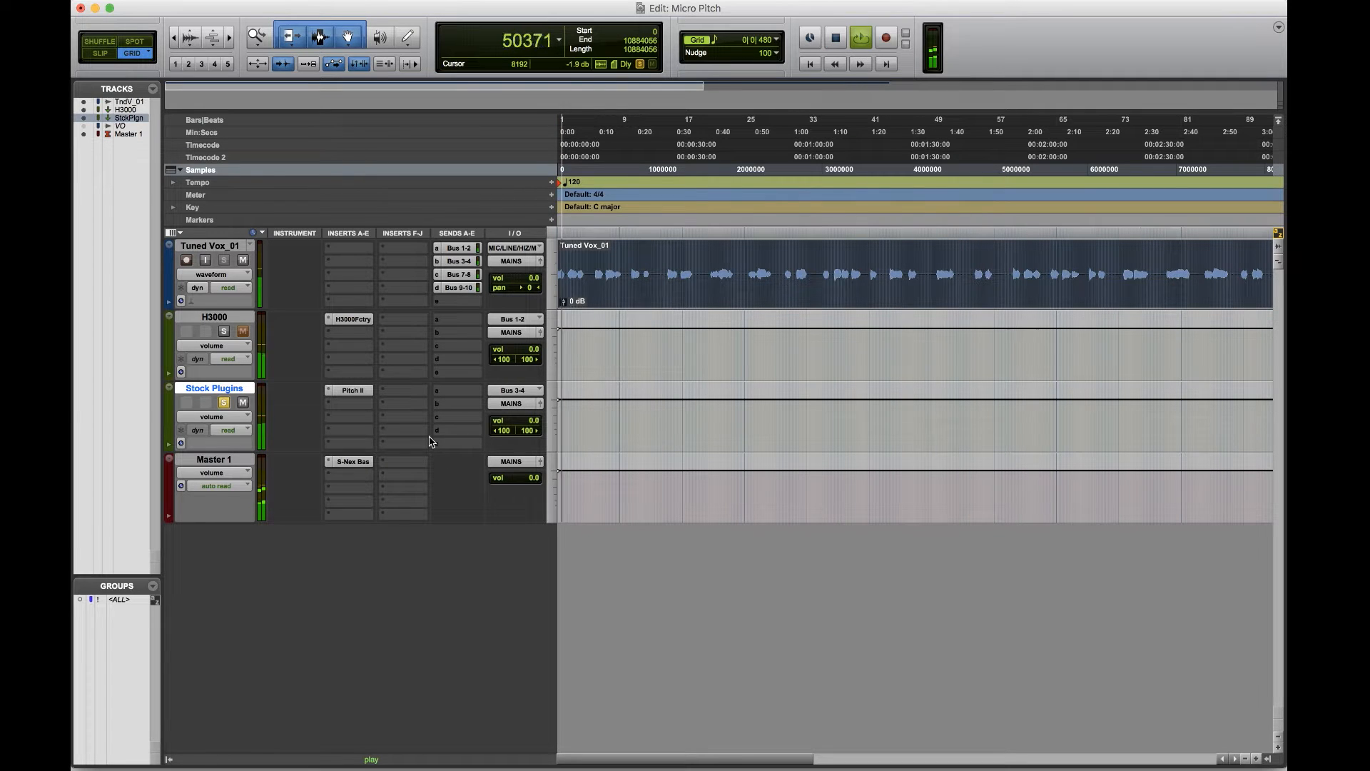
left_click(223, 331)
left_click(223, 402)
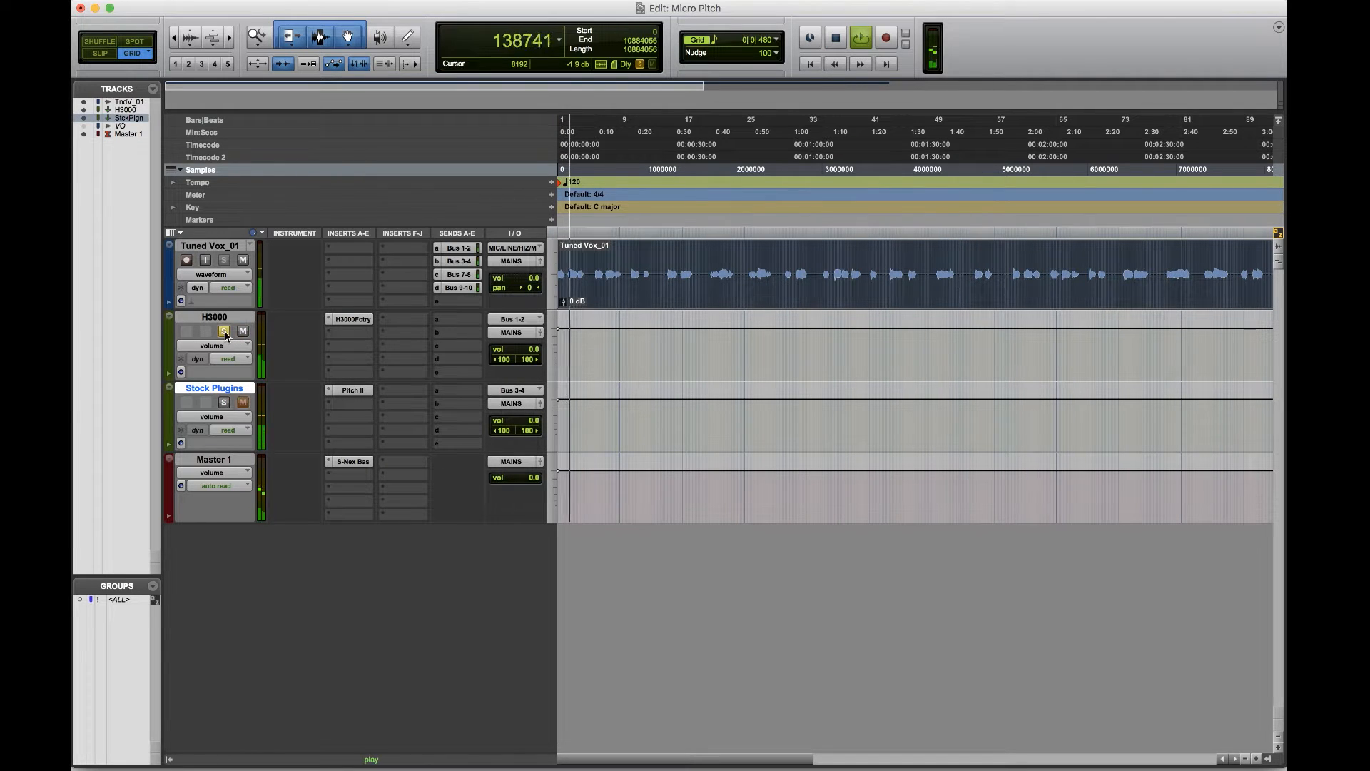
left_click(224, 403)
key("space")
key("space")
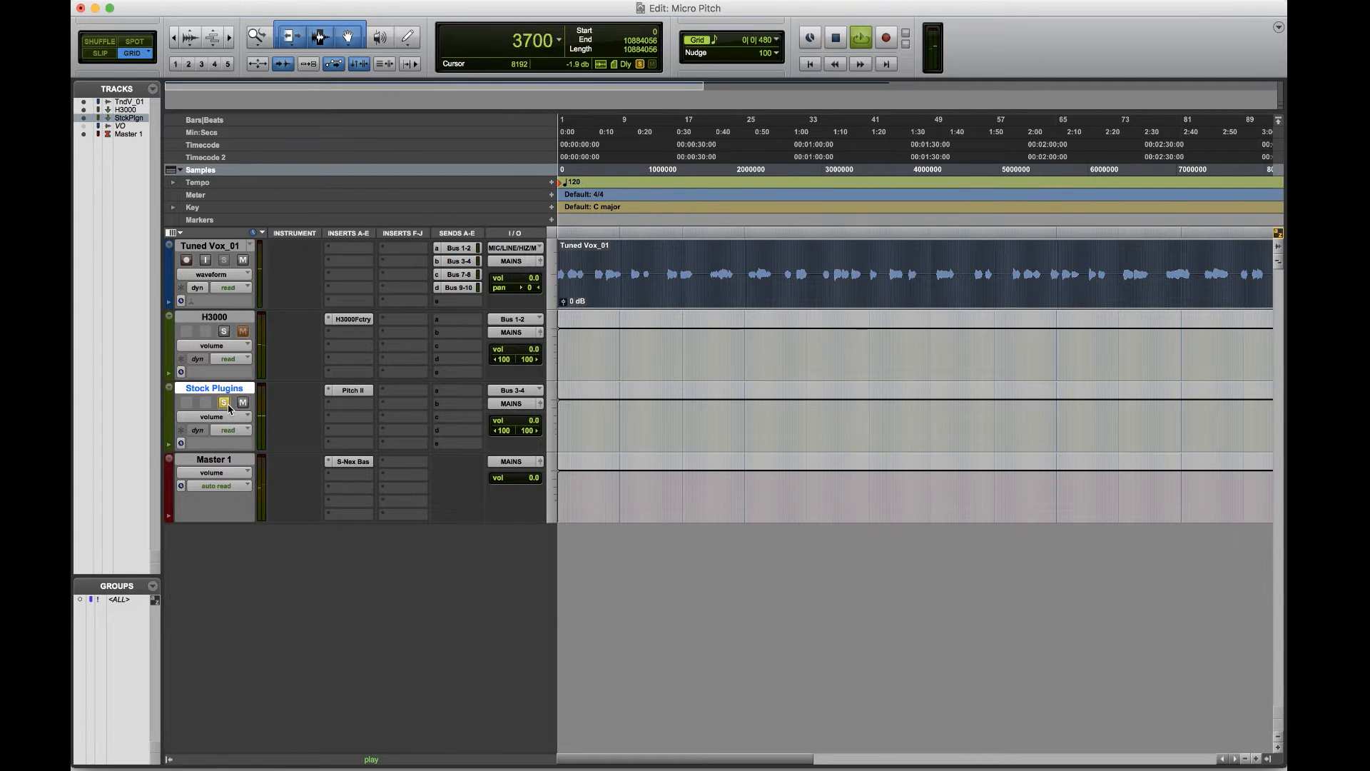
key("space")
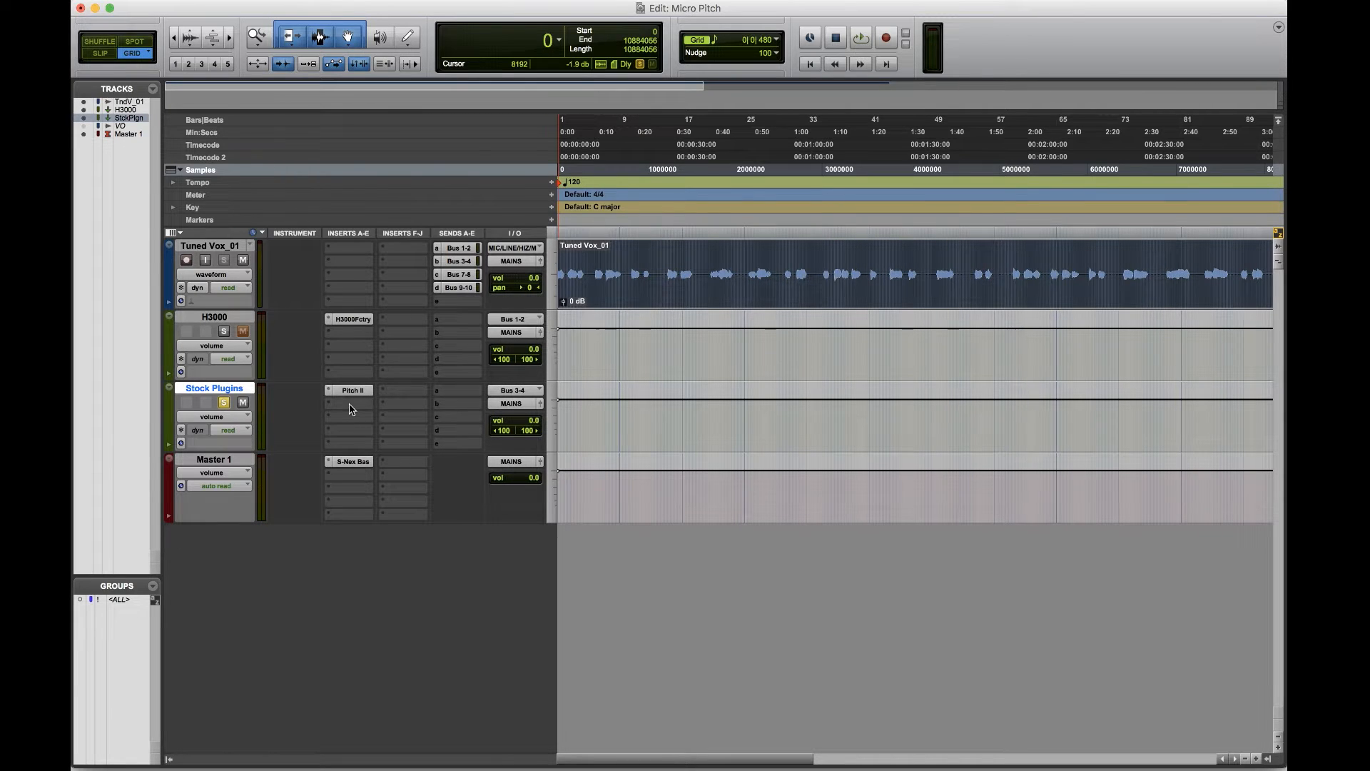
Insert the stereo Mod Delay III multichannel plug-in after Pitch II on the Stock Plugins track
left_click(350, 409)
mouse_move(428, 433)
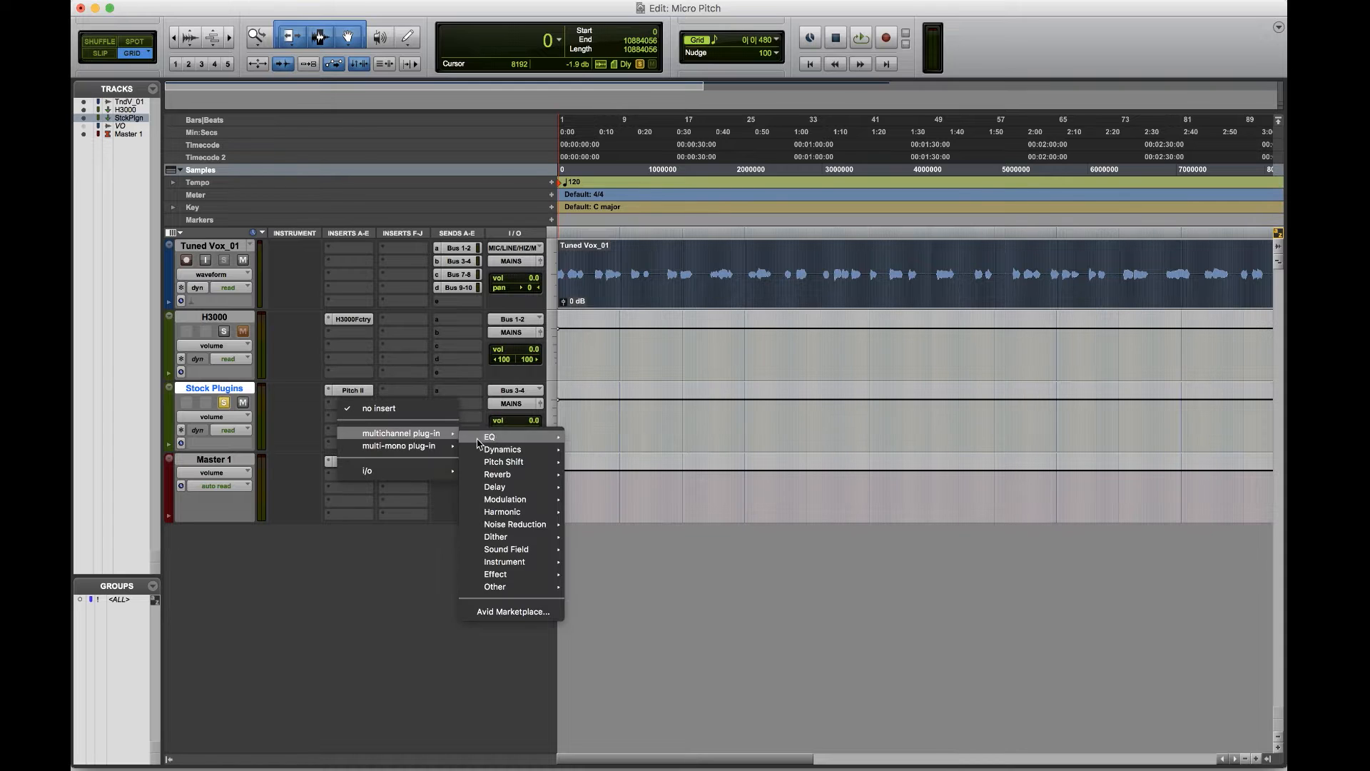
mouse_move(523, 488)
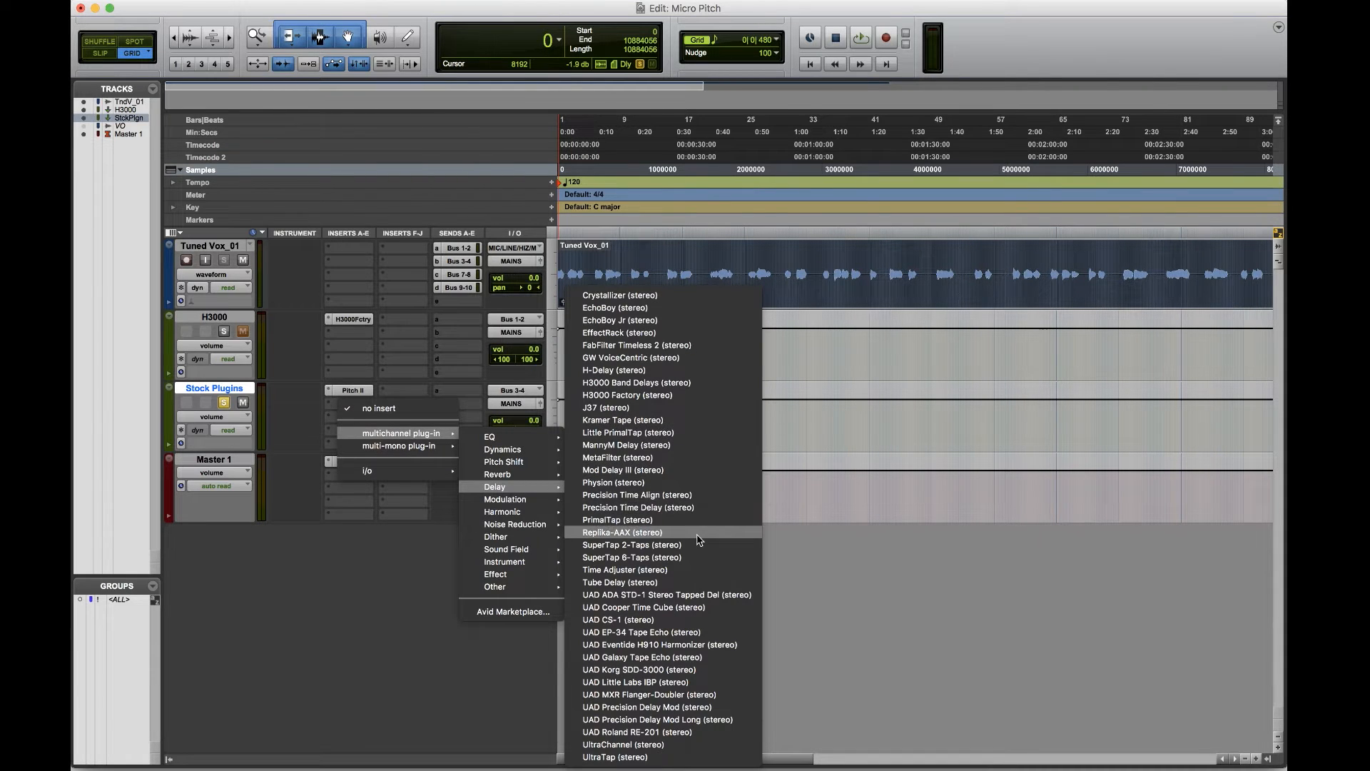
left_click(622, 469)
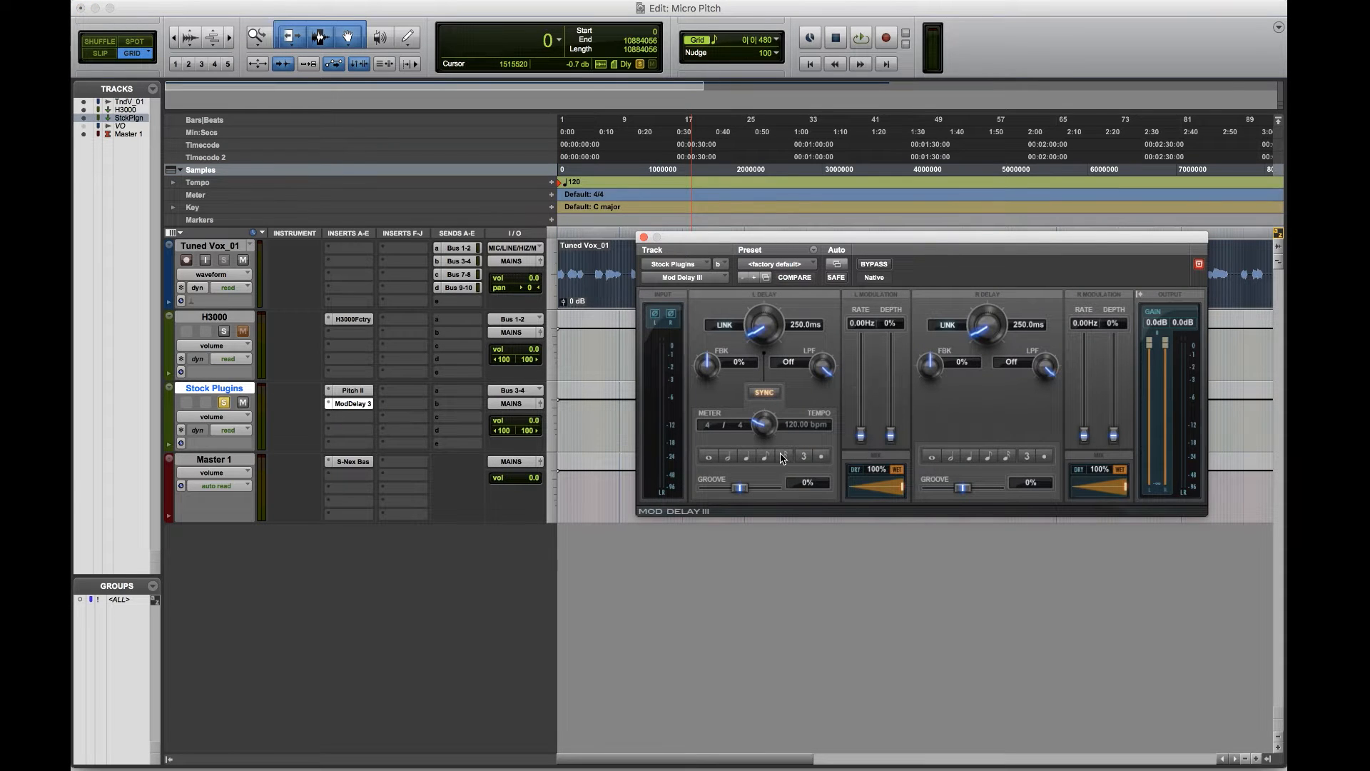
With the H3000 settings open for reference, set Mod Delay III's mix to 0% for the L delay and 25% for the R delay
left_click(363, 321)
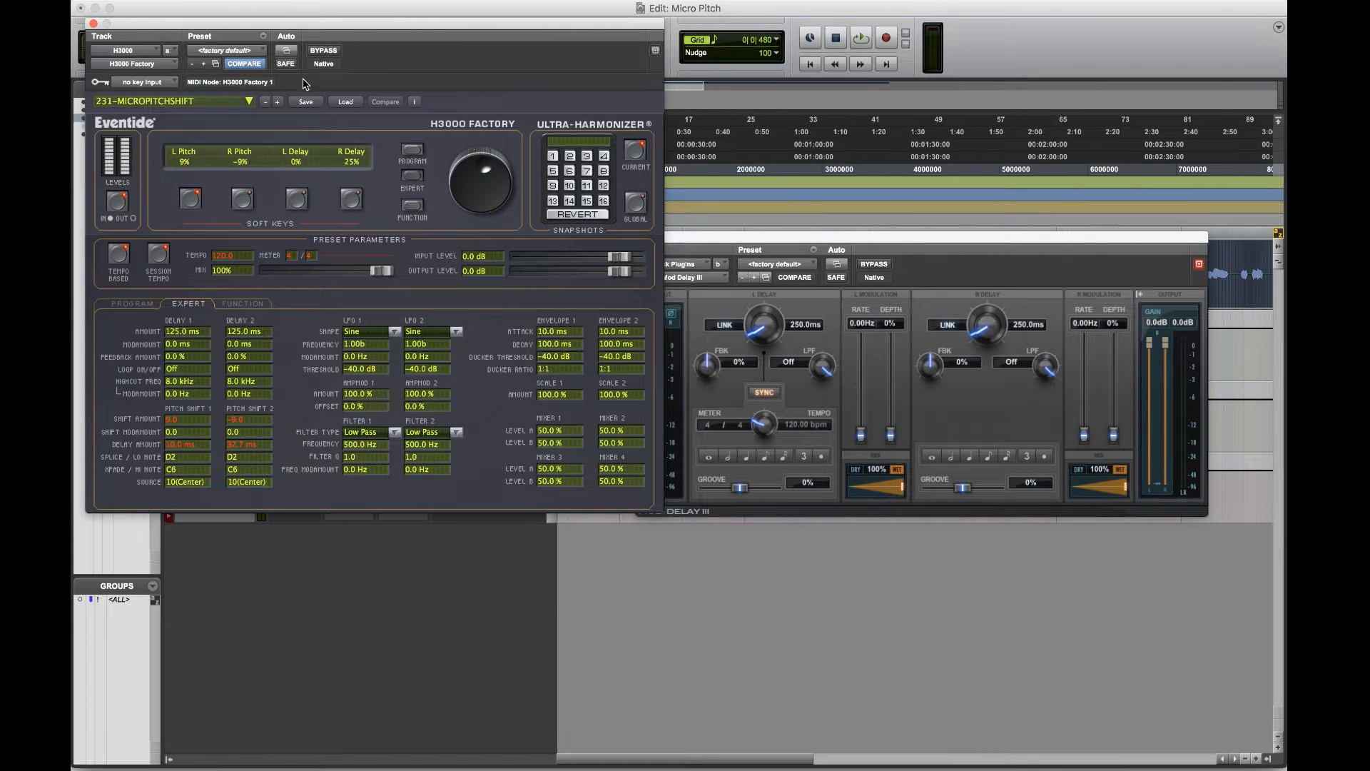
left_click(904, 488)
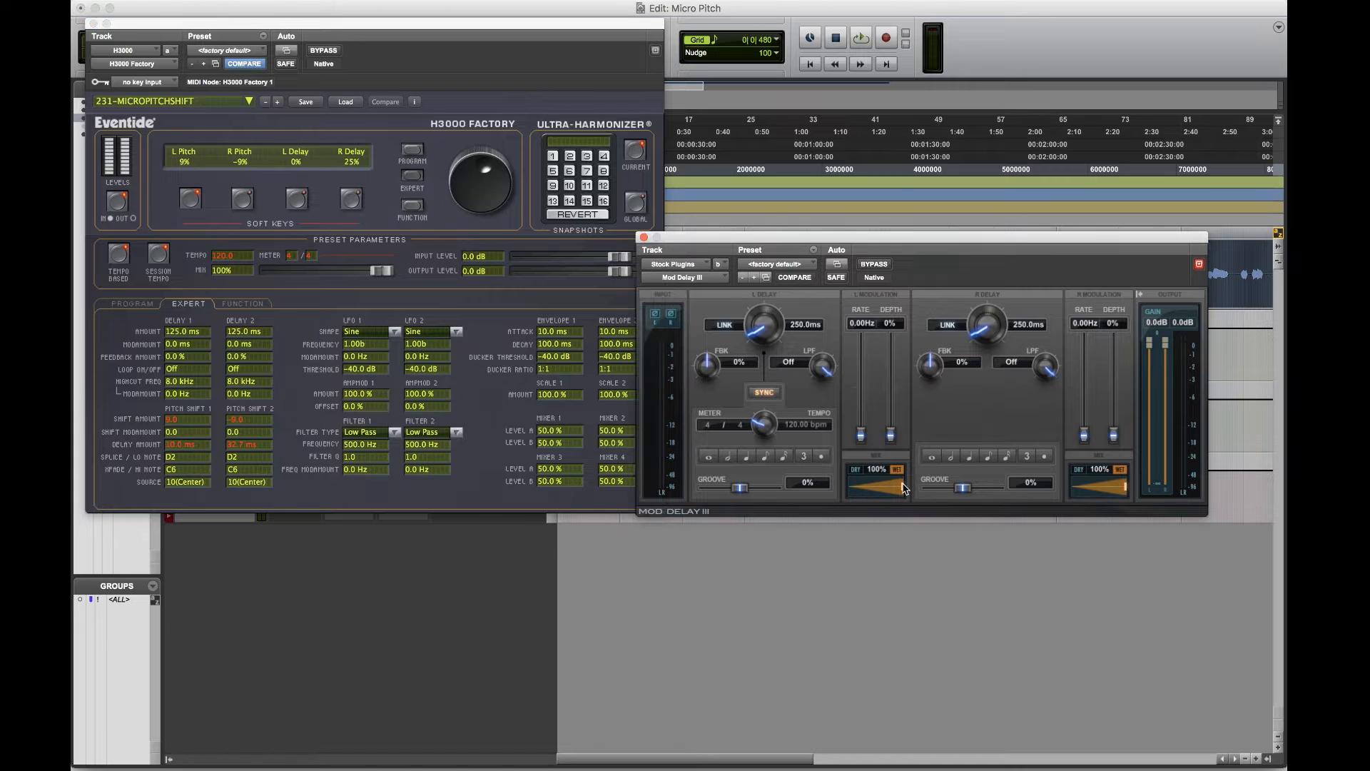
left_click_drag(904, 489, 849, 487)
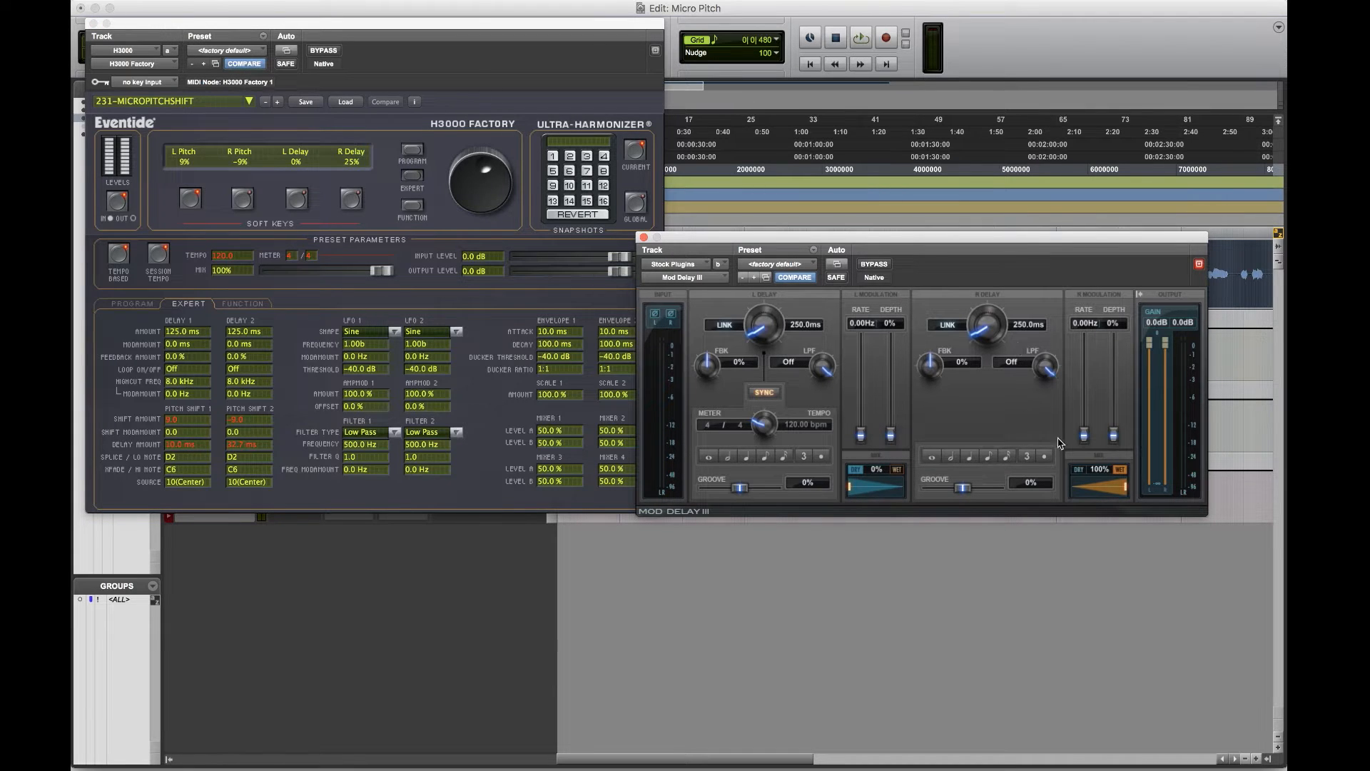
left_click_drag(1126, 492, 1079, 493)
Set Mod Delay III's R delay time to 125 ms and close both plug-in windows
left_click(1022, 325)
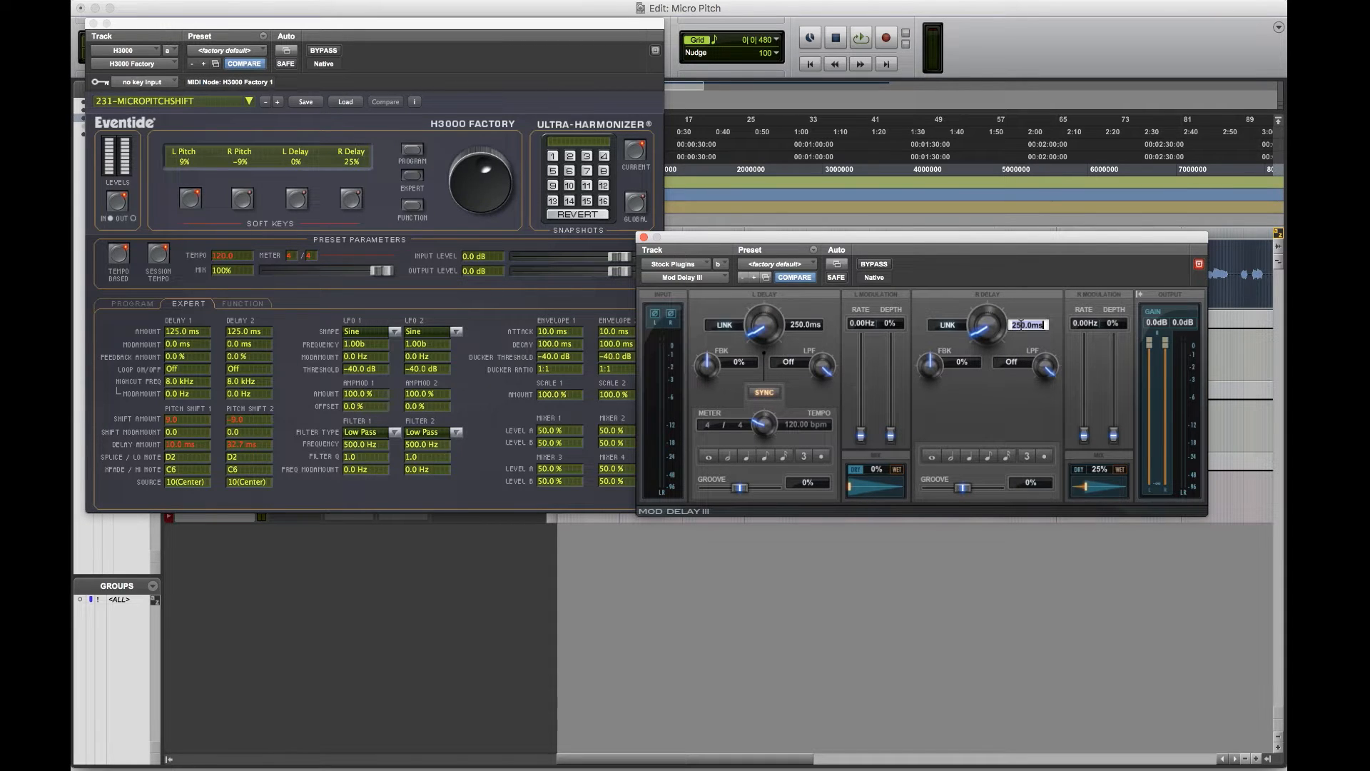
type("125")
left_click(643, 239)
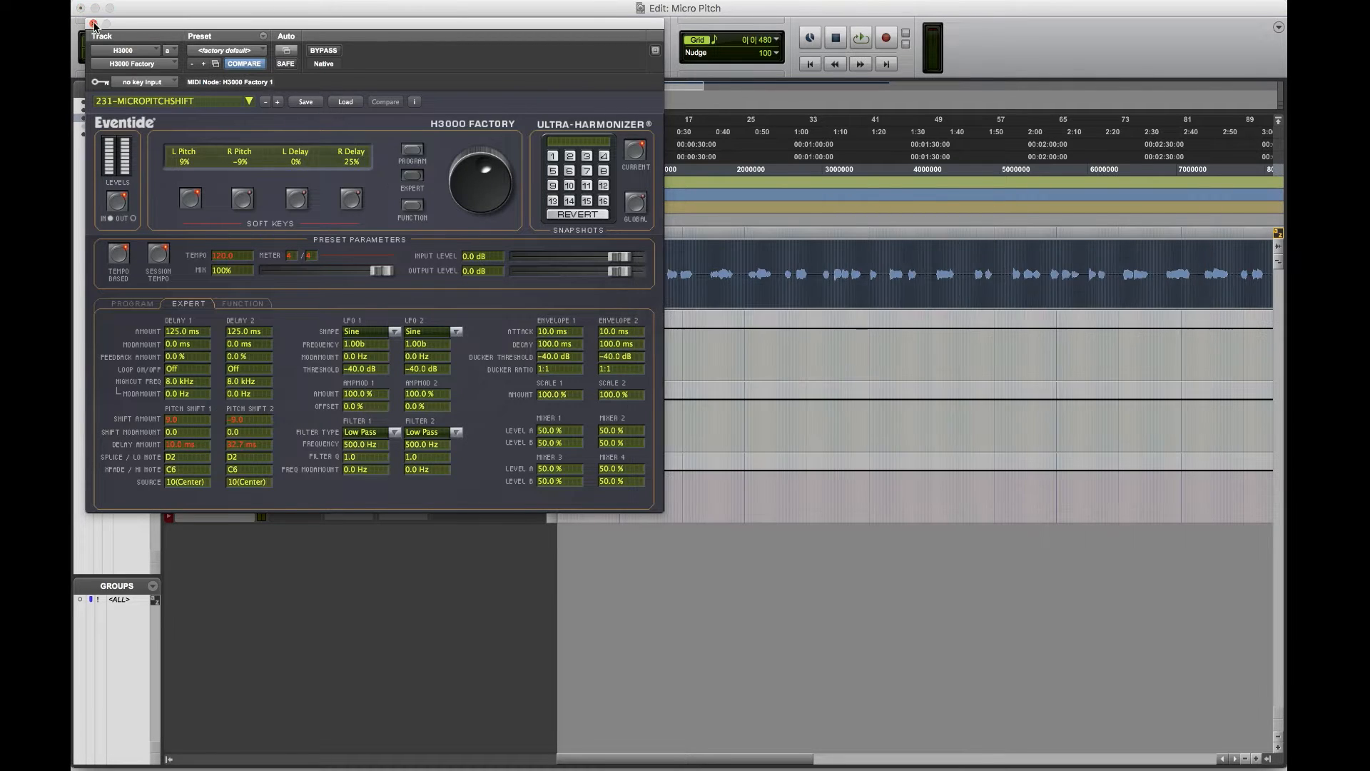
left_click(90, 23)
Play the vocal while alternating solo between H3000 and Stock Plugins, and recheck the Mod Delay III settings
left_click(224, 332)
key("space")
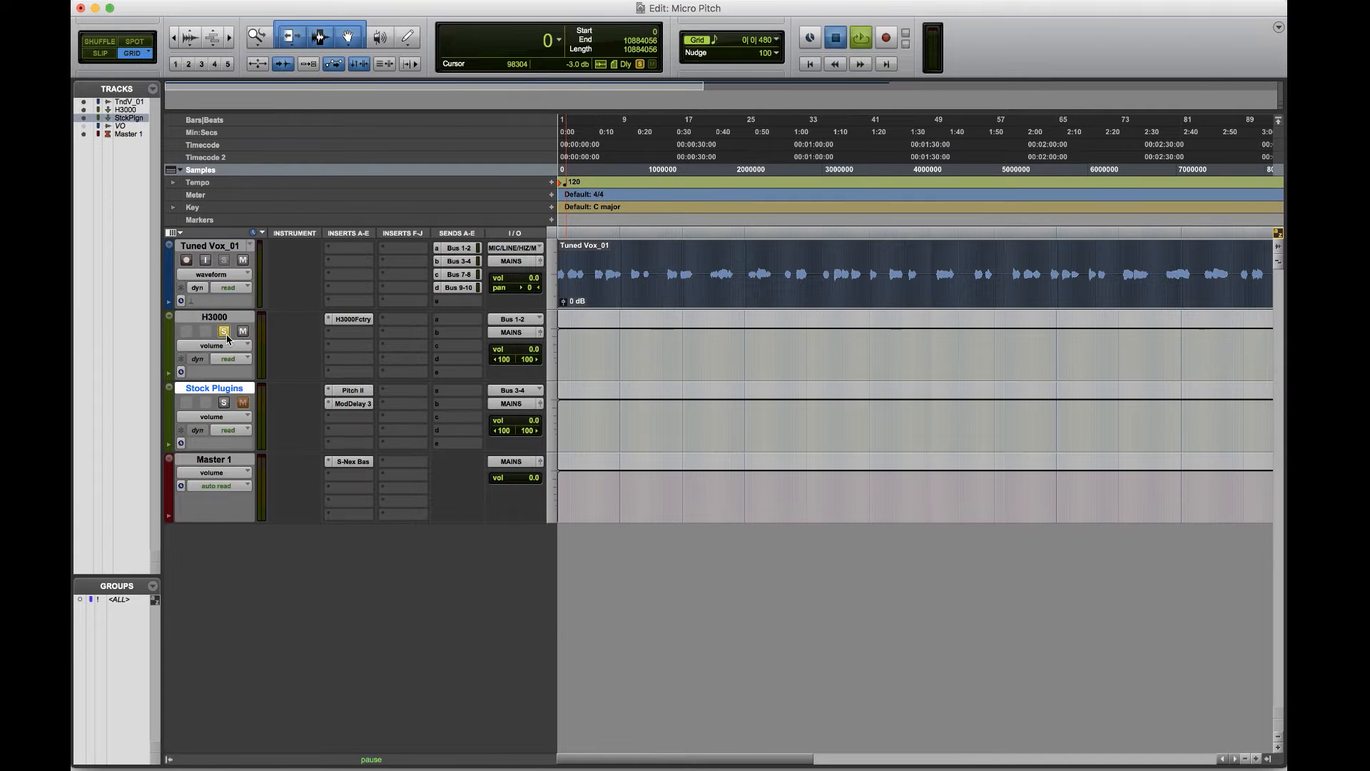
left_click(223, 404)
left_click(224, 403)
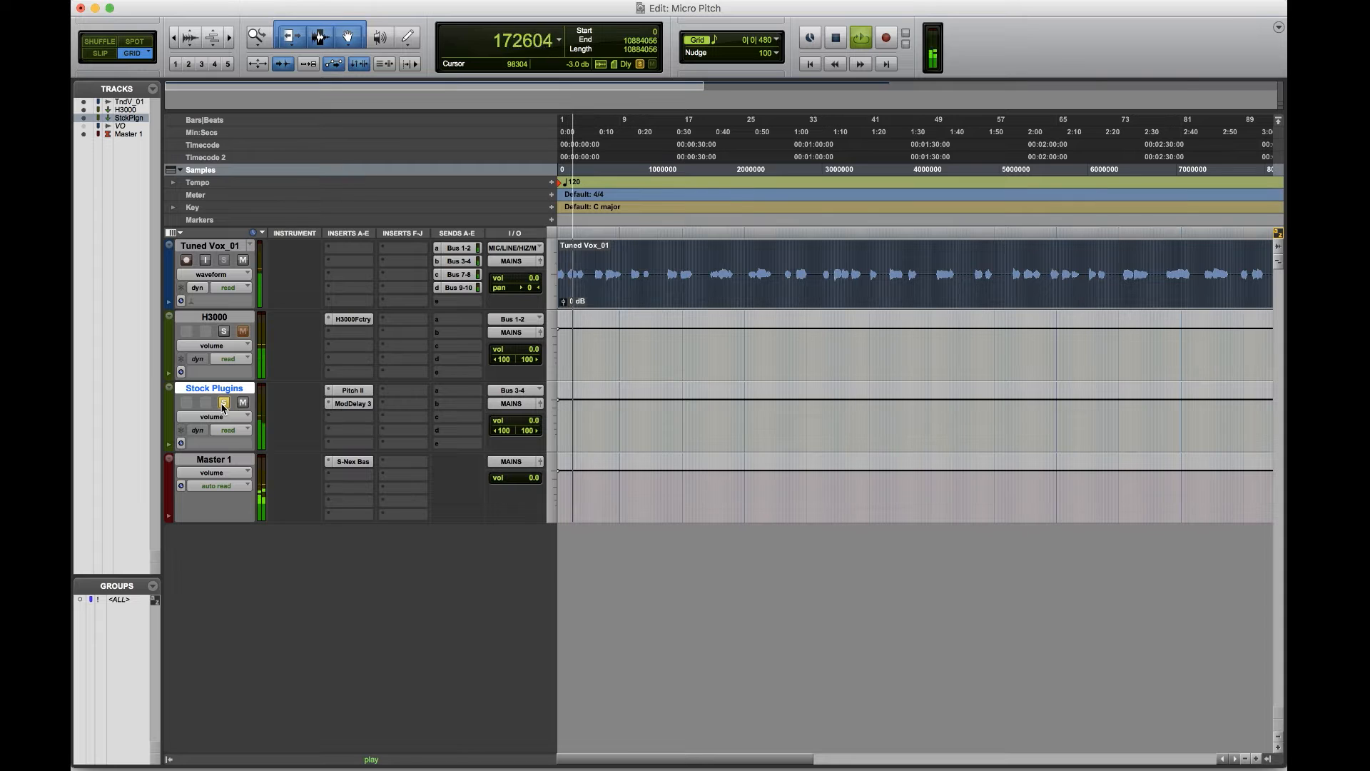
left_click(224, 332)
key("space")
key("space")
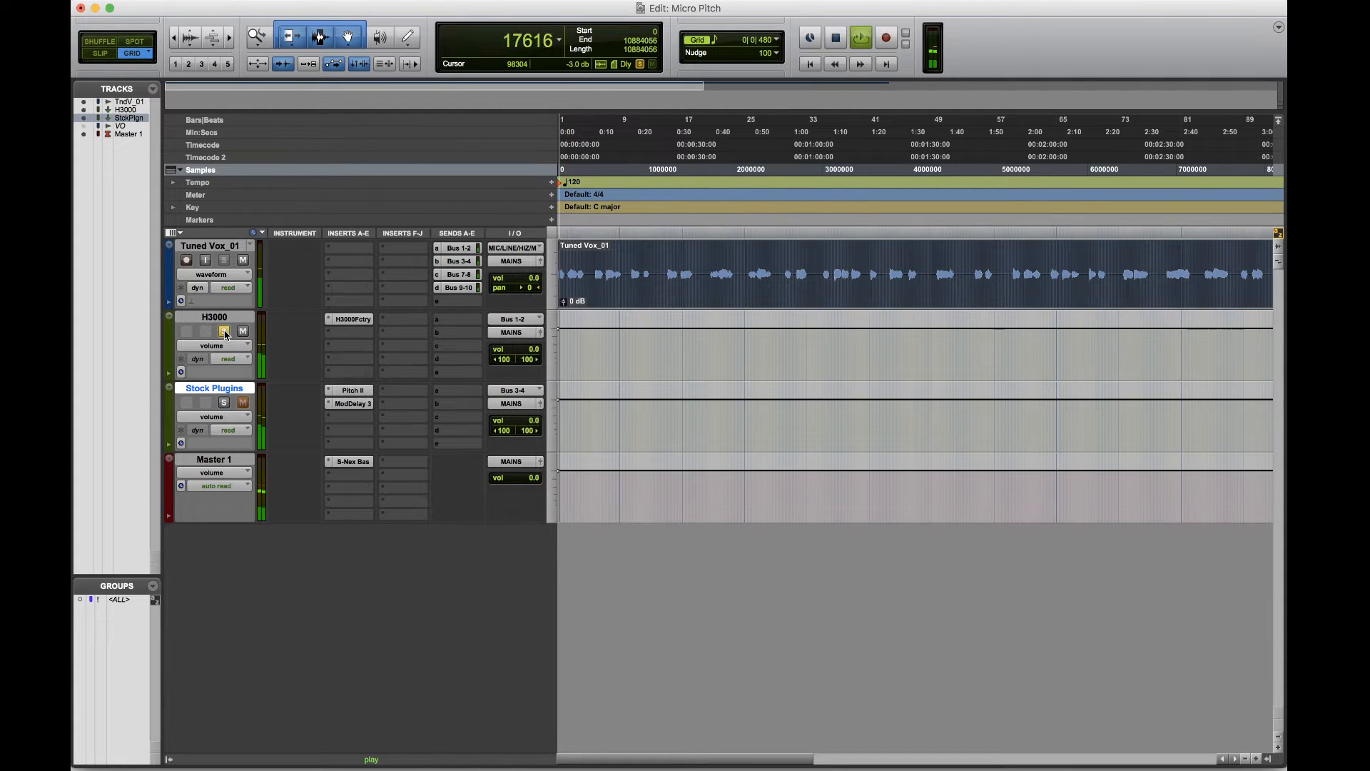
left_click(224, 403)
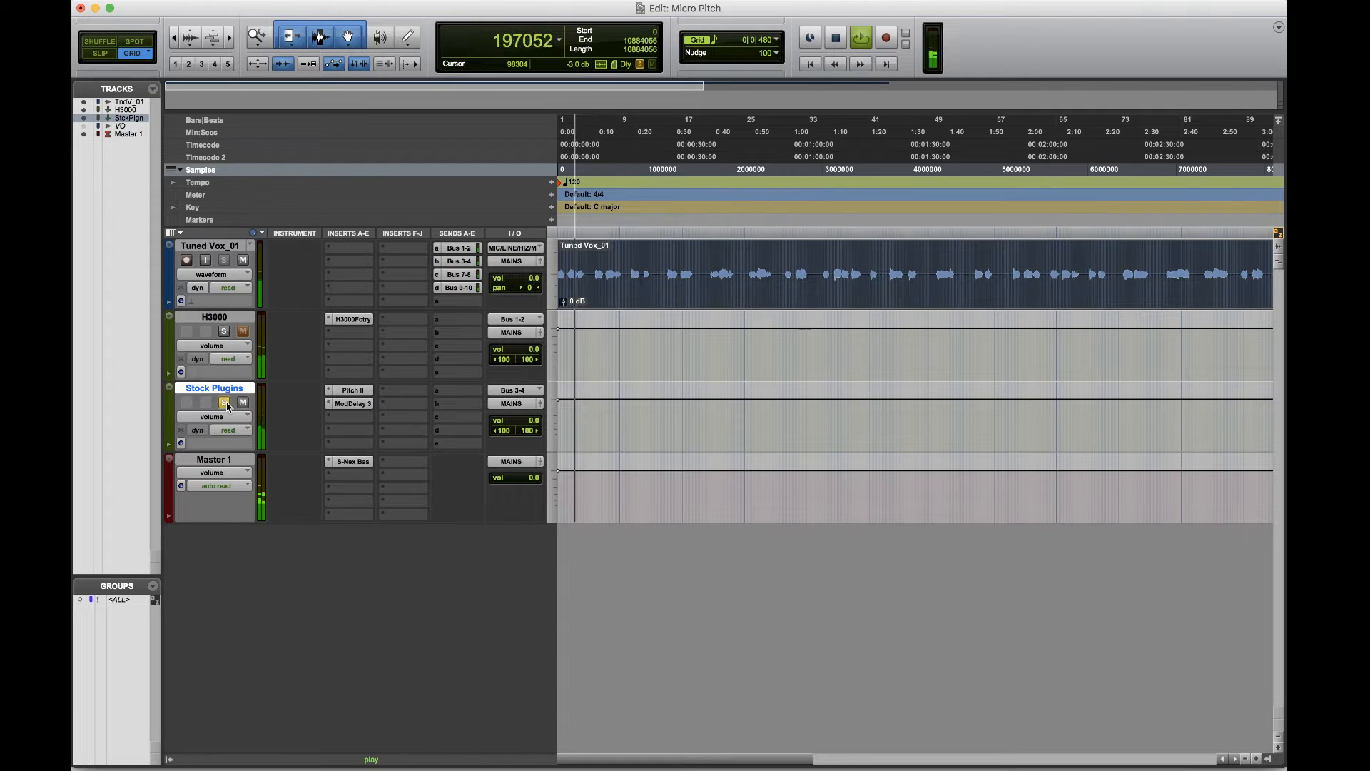
key("space")
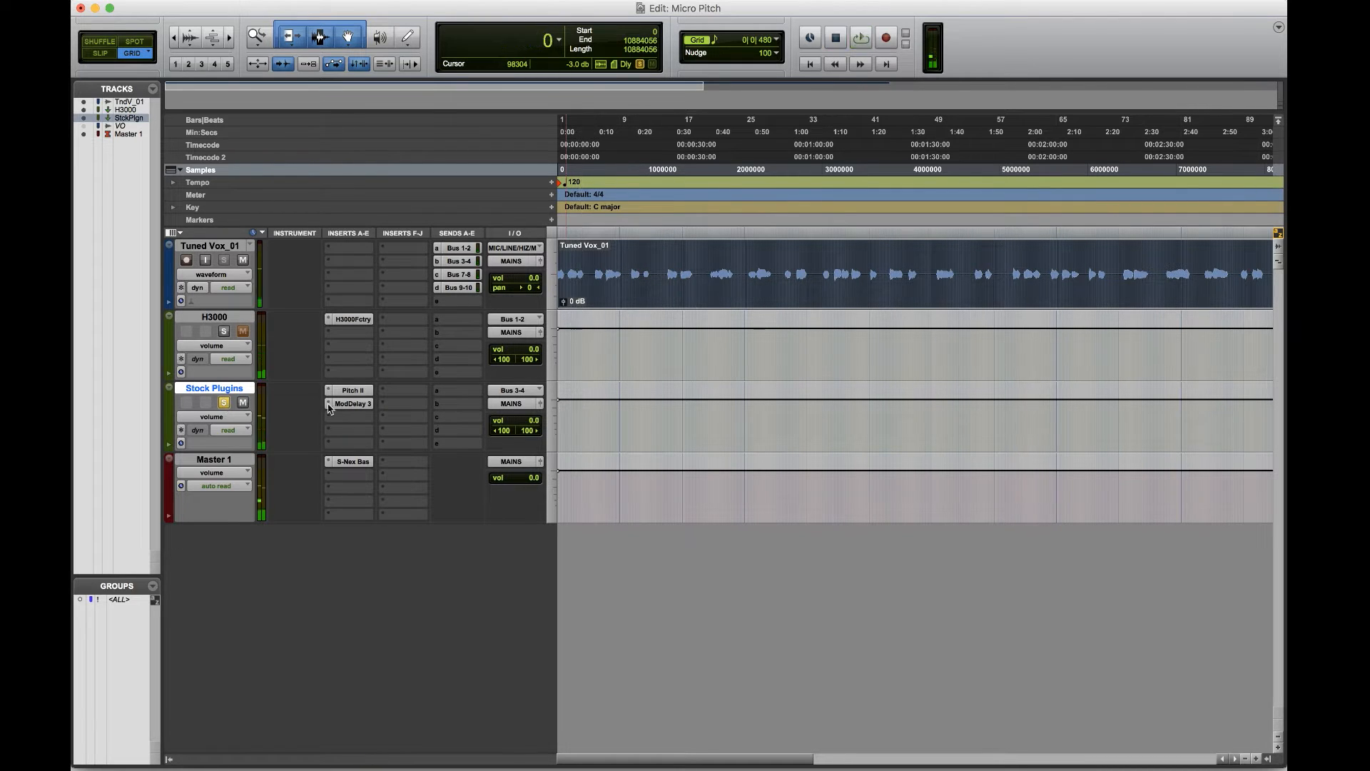
left_click(351, 404)
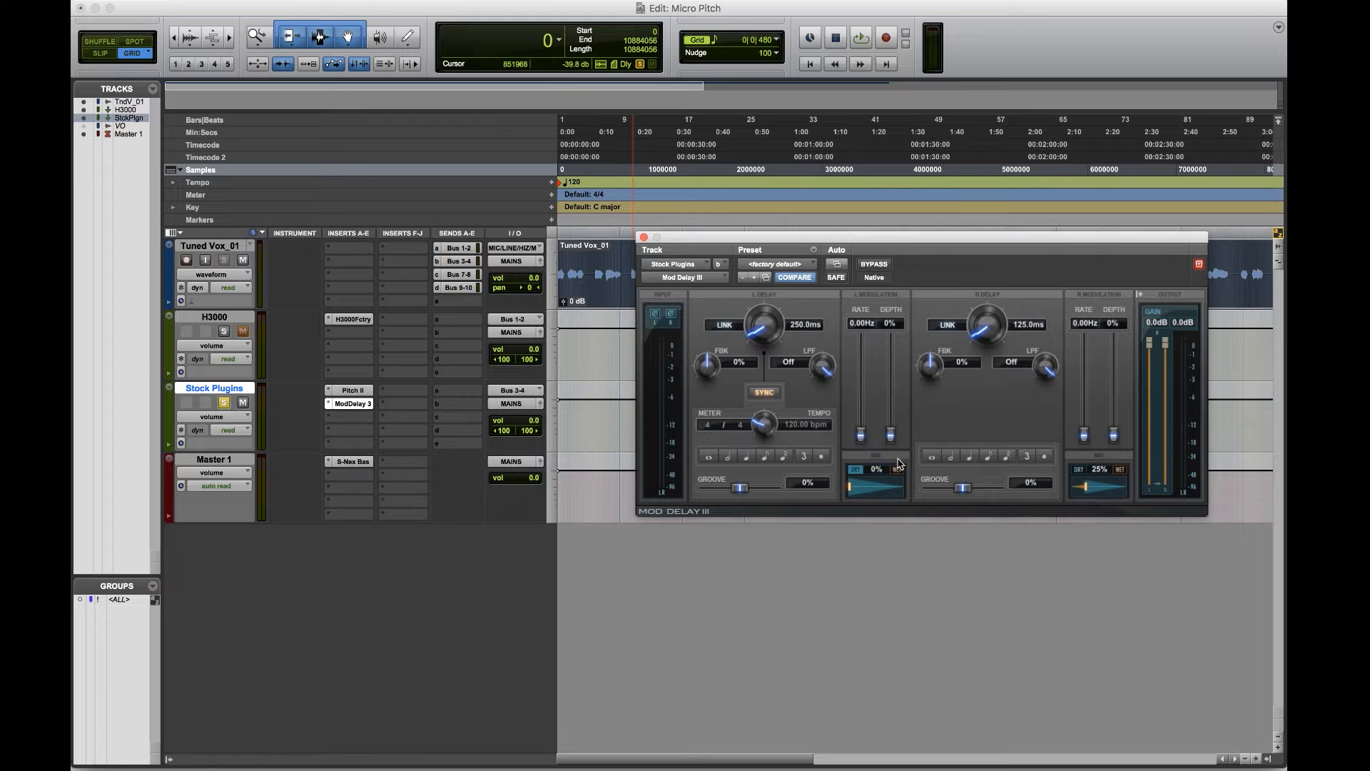
left_click(644, 237)
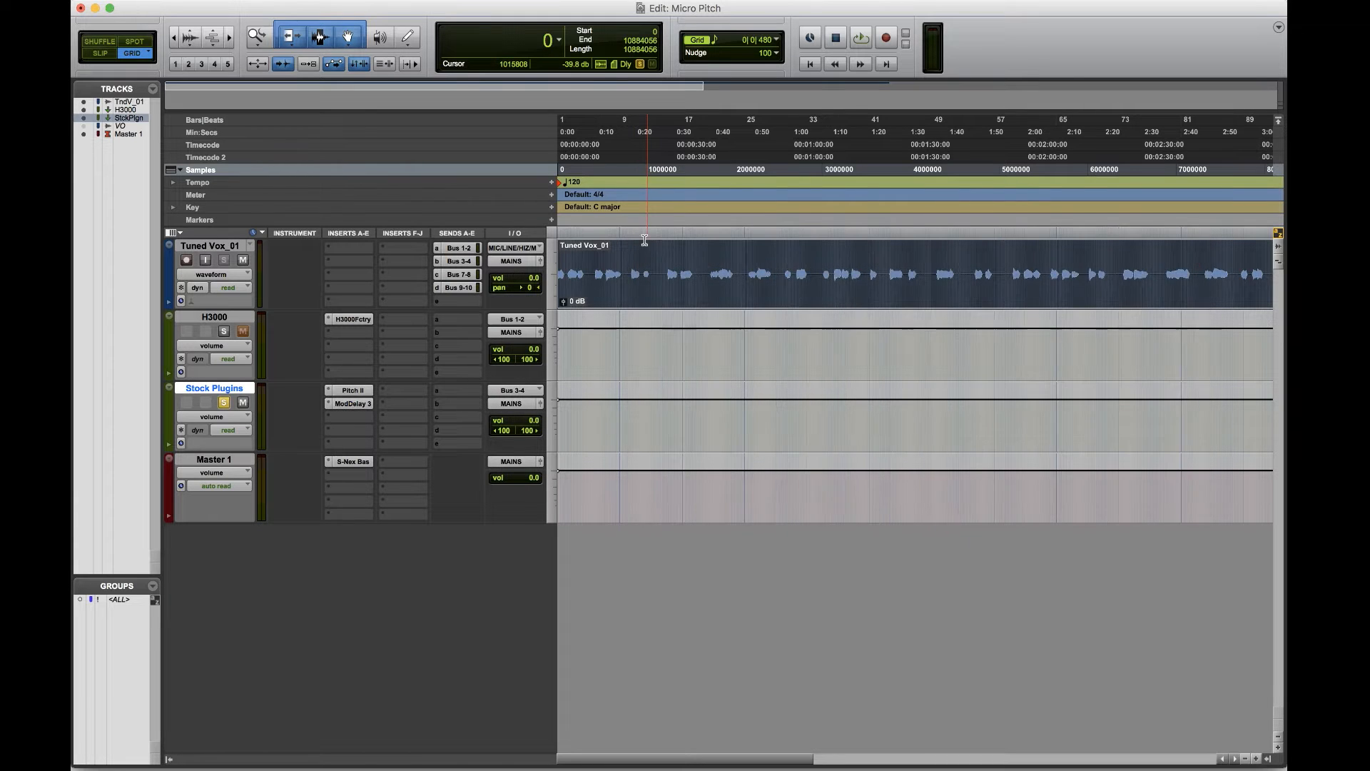
Insert the stereo FabFilter Pro-Q 2 multichannel EQ after Mod Delay III on the Stock Plugins track
left_click(356, 419)
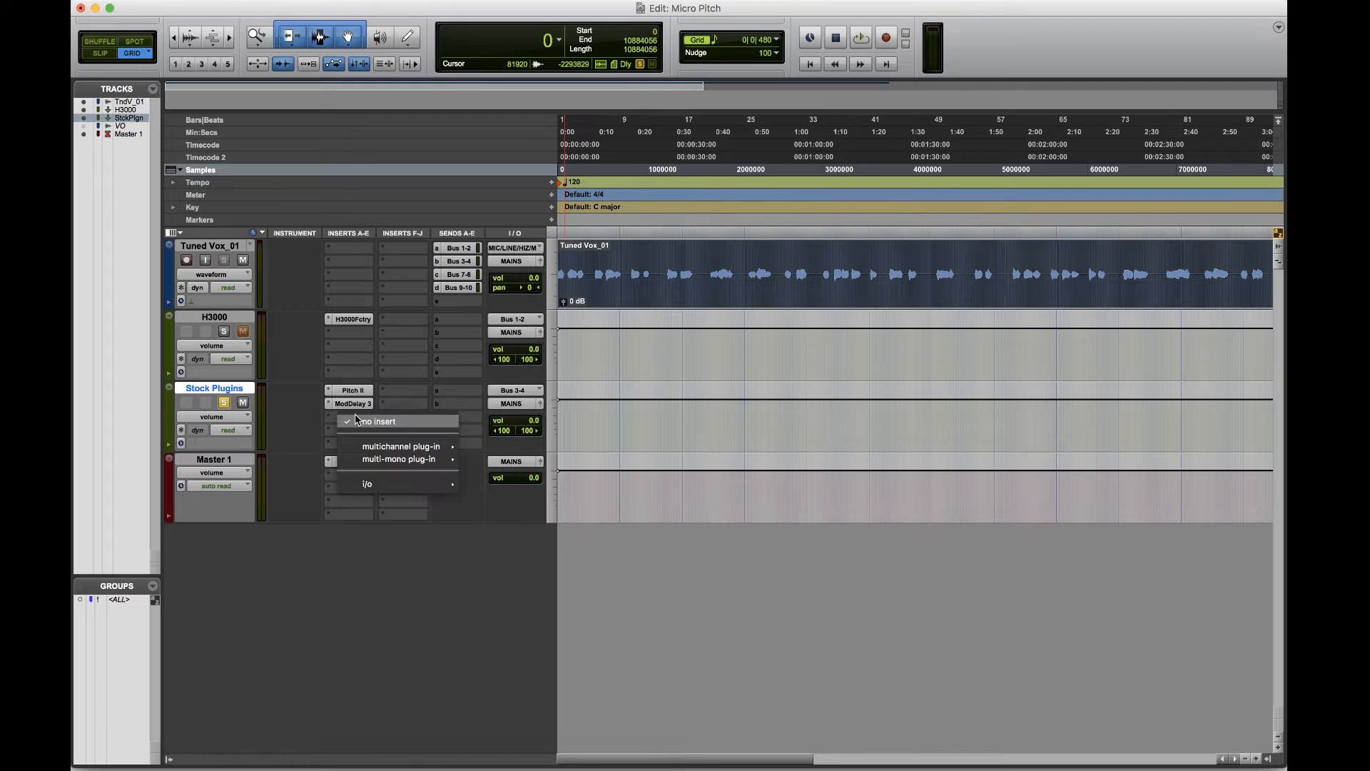
mouse_move(441, 447)
mouse_move(492, 449)
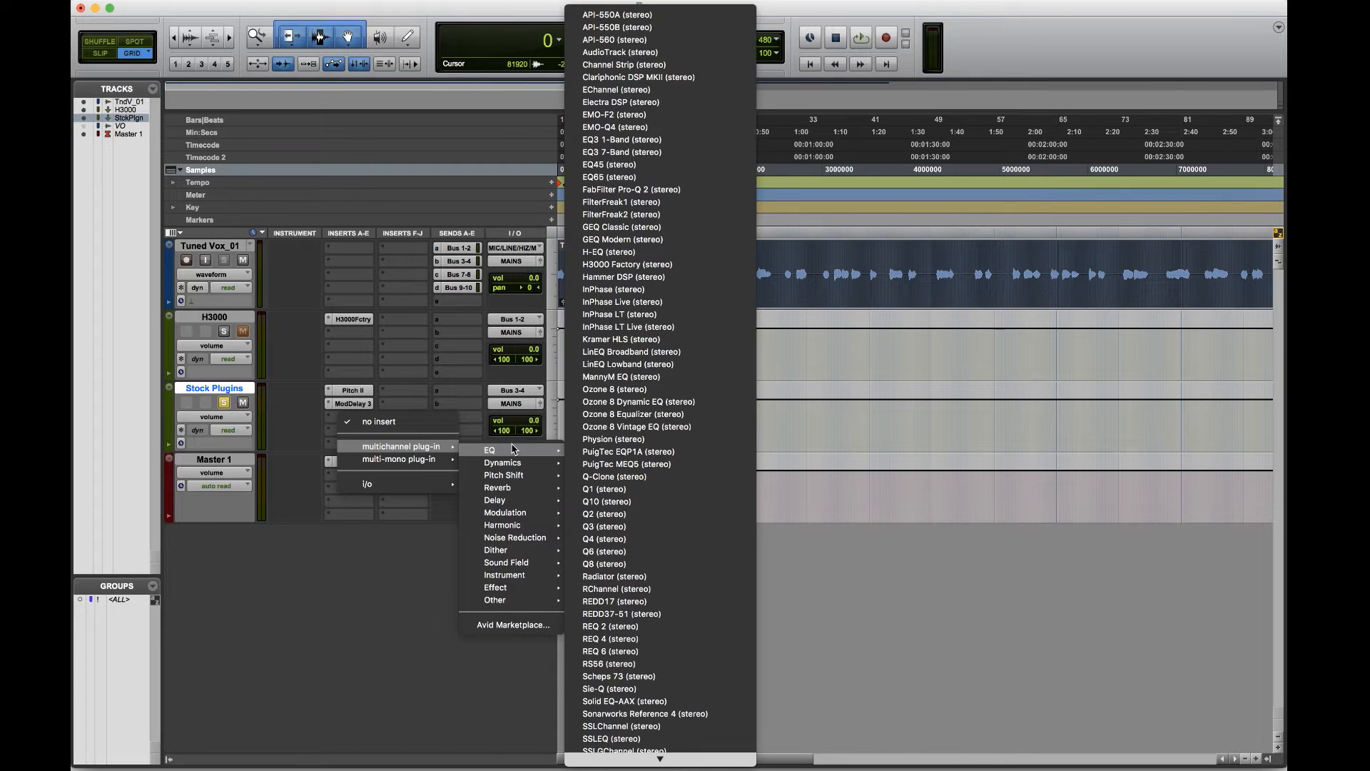
left_click(668, 191)
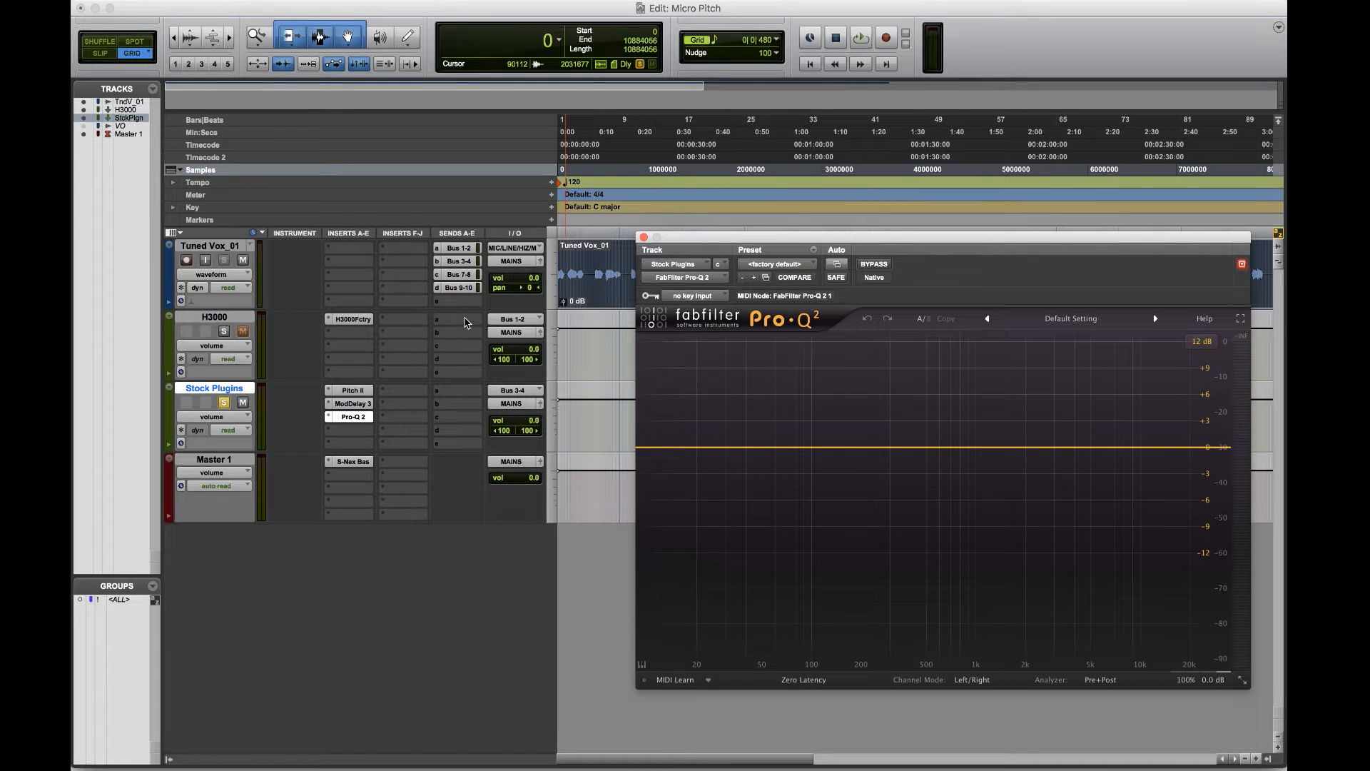
Create a send on the H3000 track to Bus 11 (Mono) at a level of 0.0 and close the send window
left_click(461, 332)
mouse_move(497, 363)
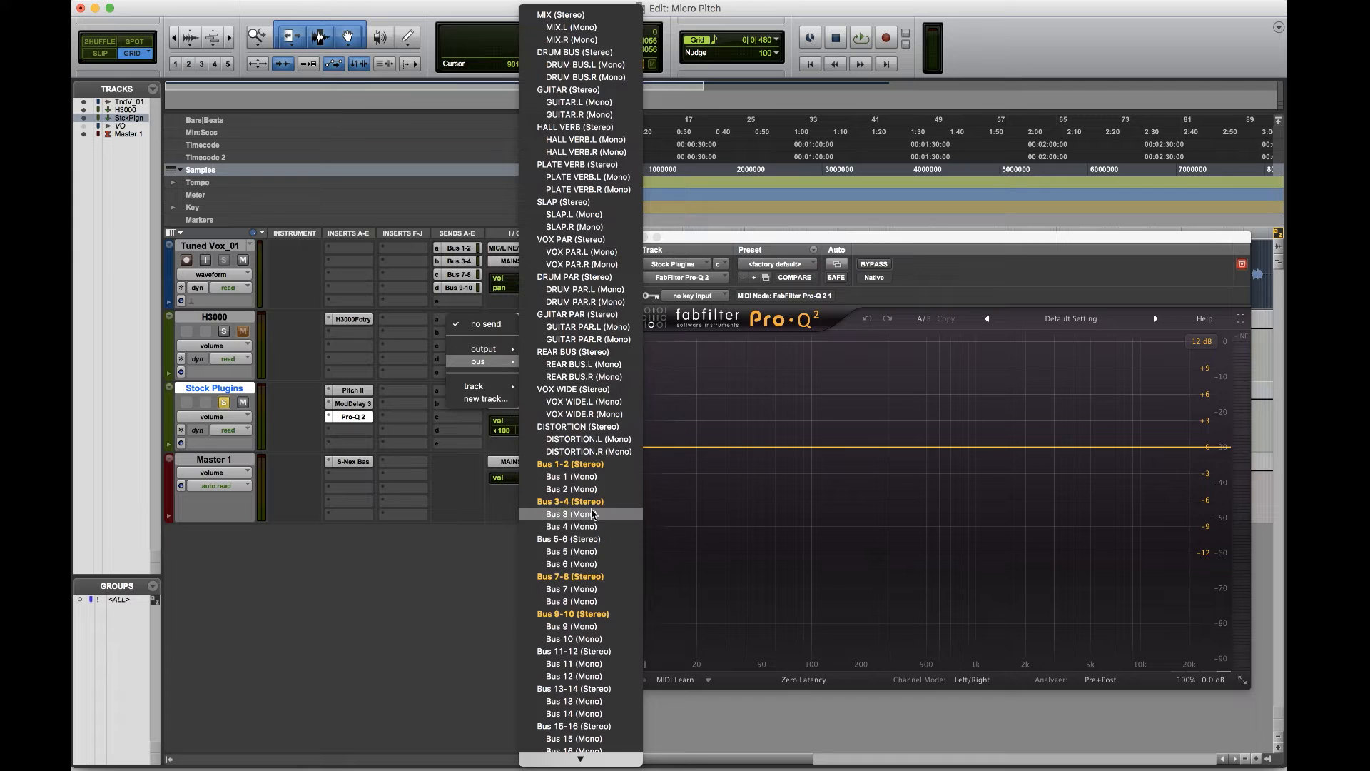
left_click(580, 664)
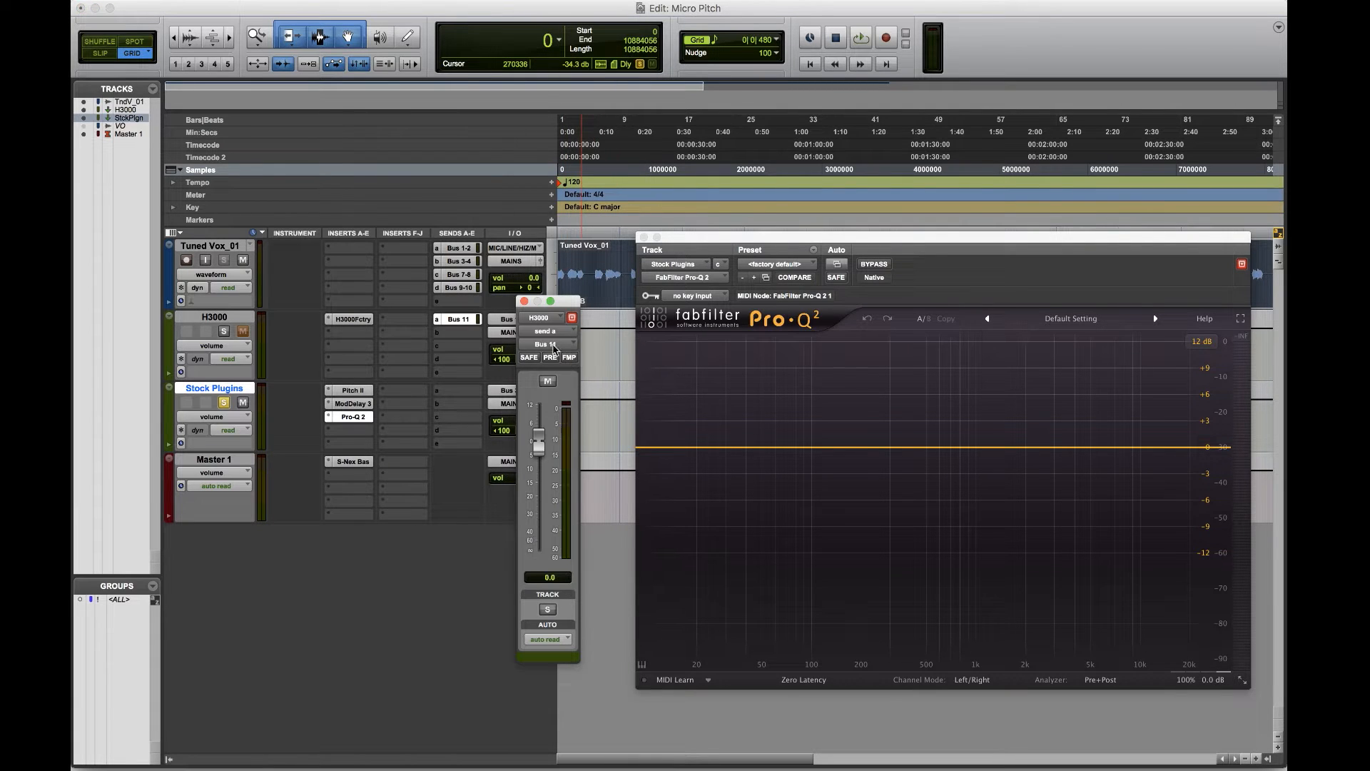
left_click(524, 301)
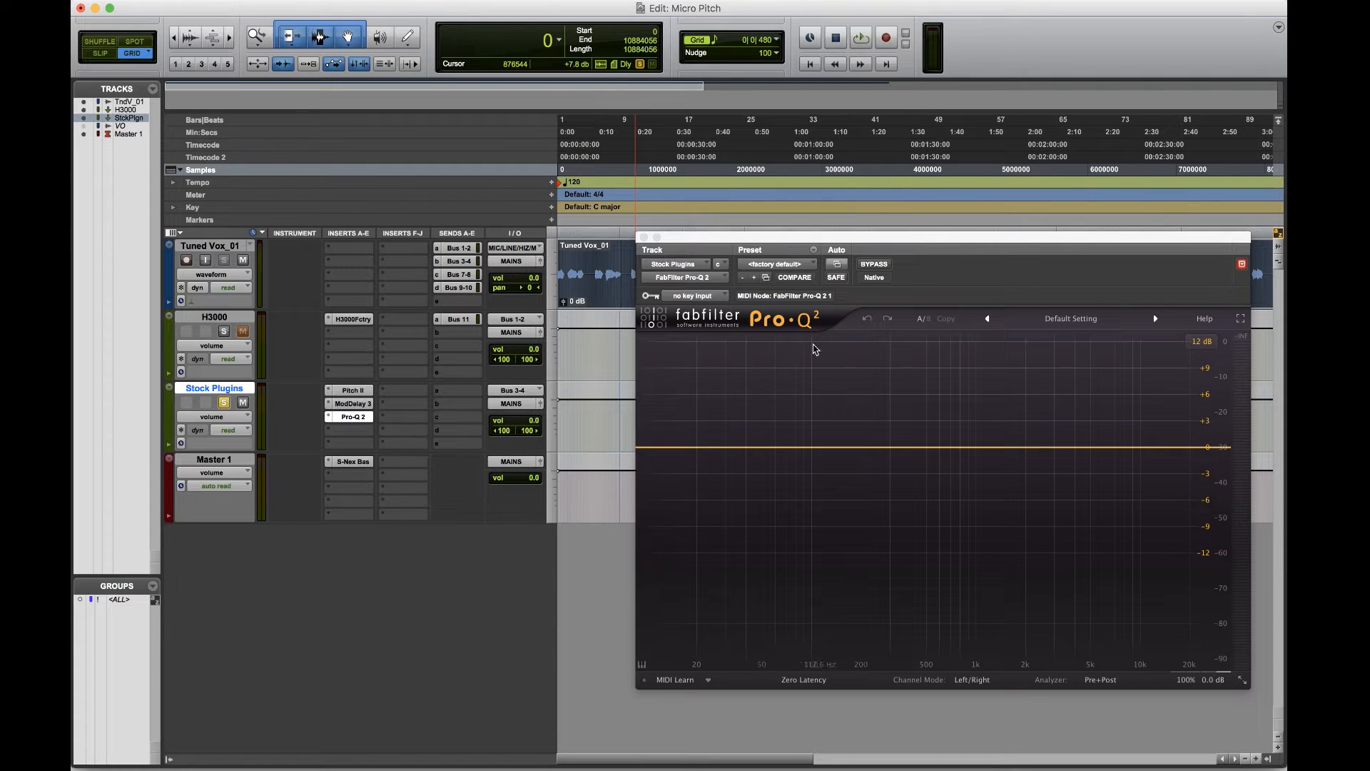
Set the Pro-Q 2 side-chain key input to Bus 11 (Mono)
left_click(714, 294)
mouse_move(720, 340)
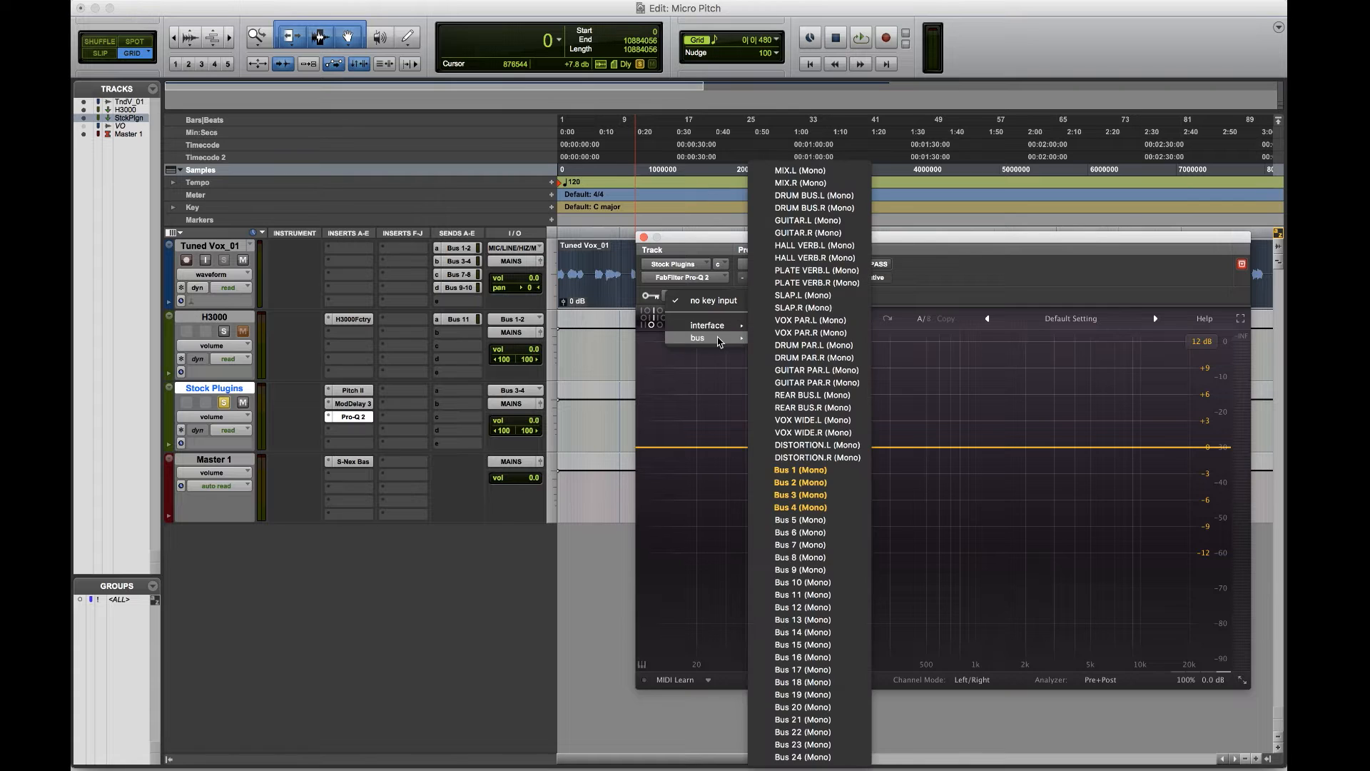
left_click(805, 596)
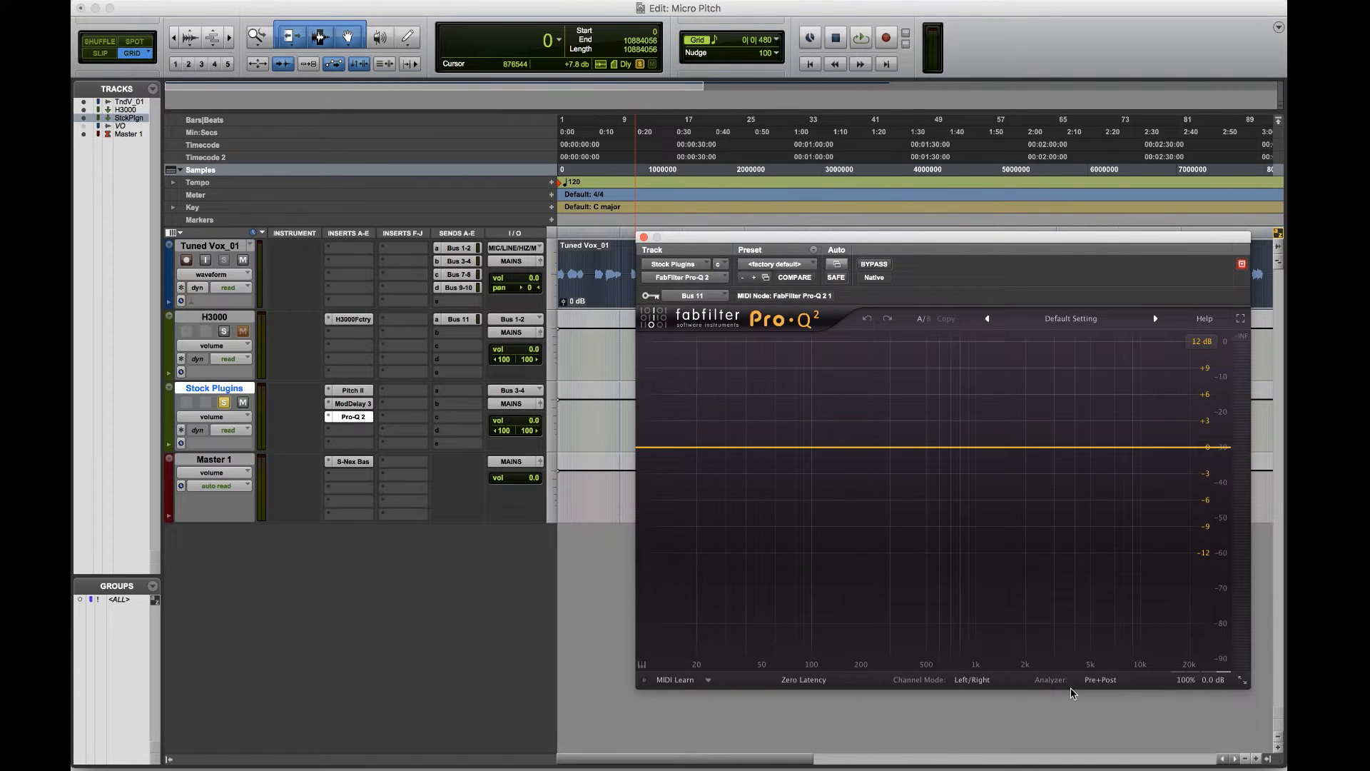
Start EQ Match in Pro-Q 2 and choose Side Chain as the reference spectrum
left_click(1099, 680)
left_click(1131, 658)
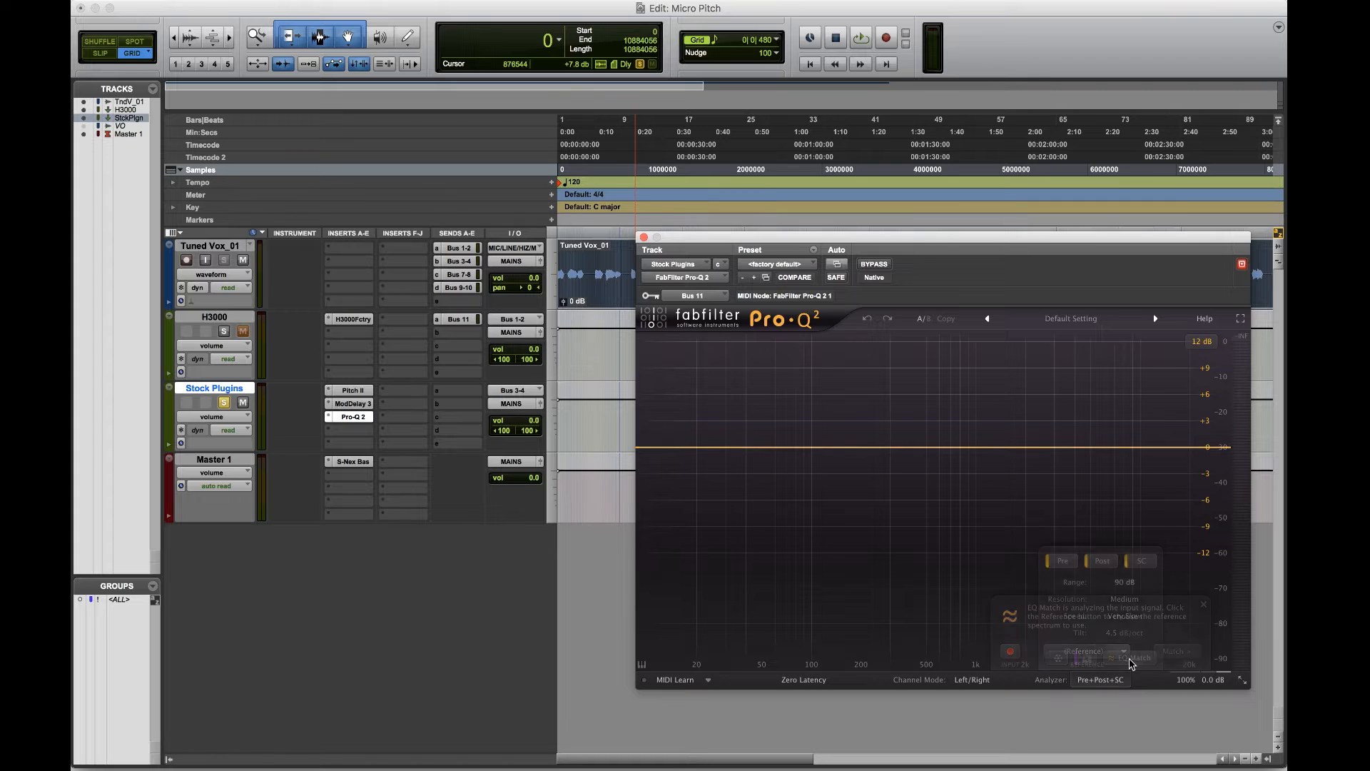
left_click(1092, 651)
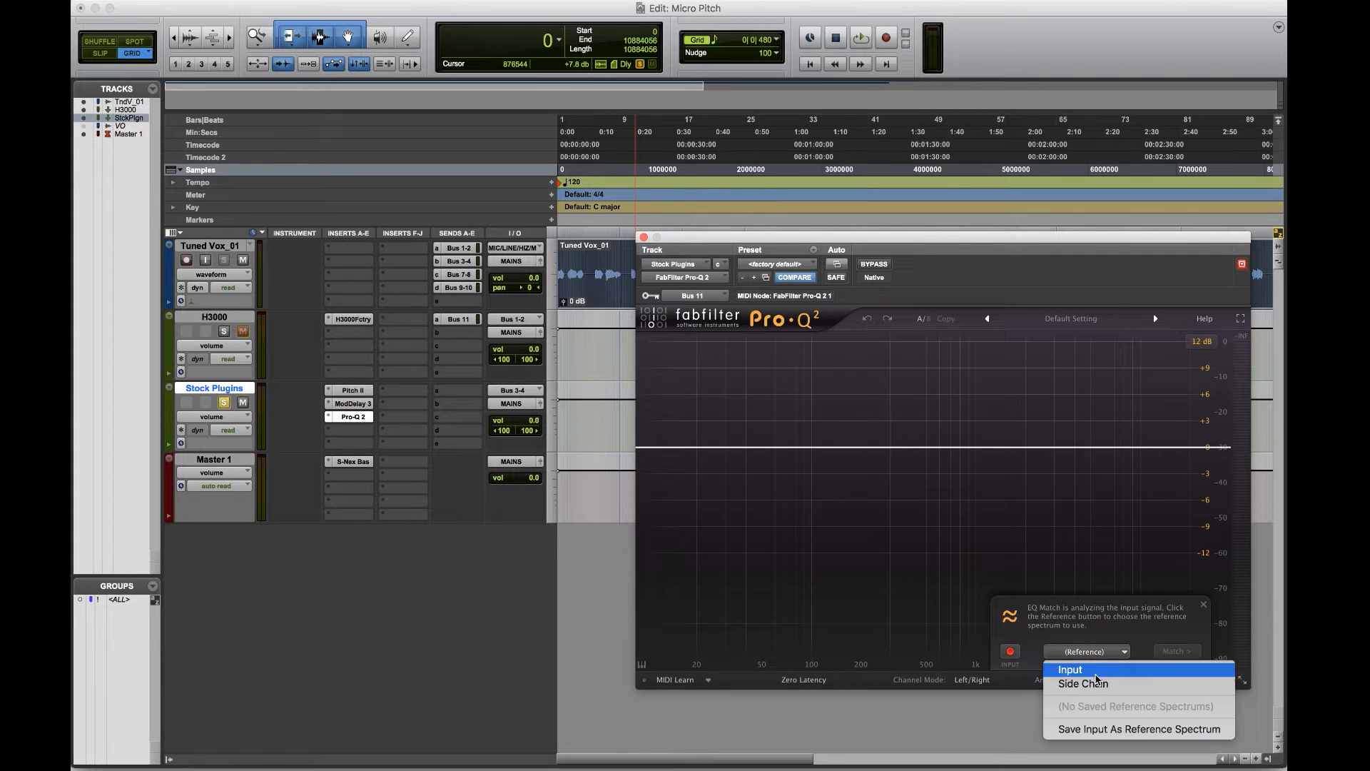
left_click(1099, 685)
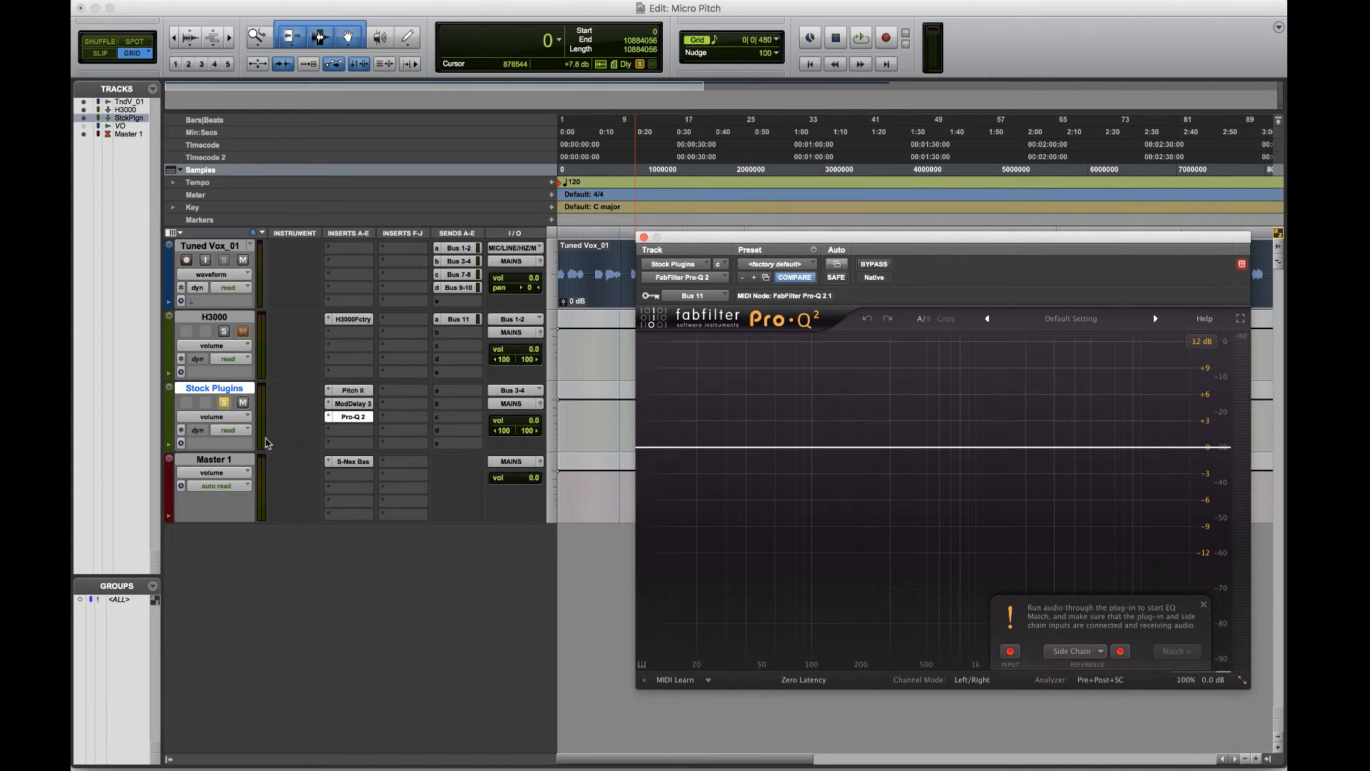
Unsolo the Stock Plugins track and play the vocal so EQ Match analyzes the input and side-chain signals
left_click(227, 403)
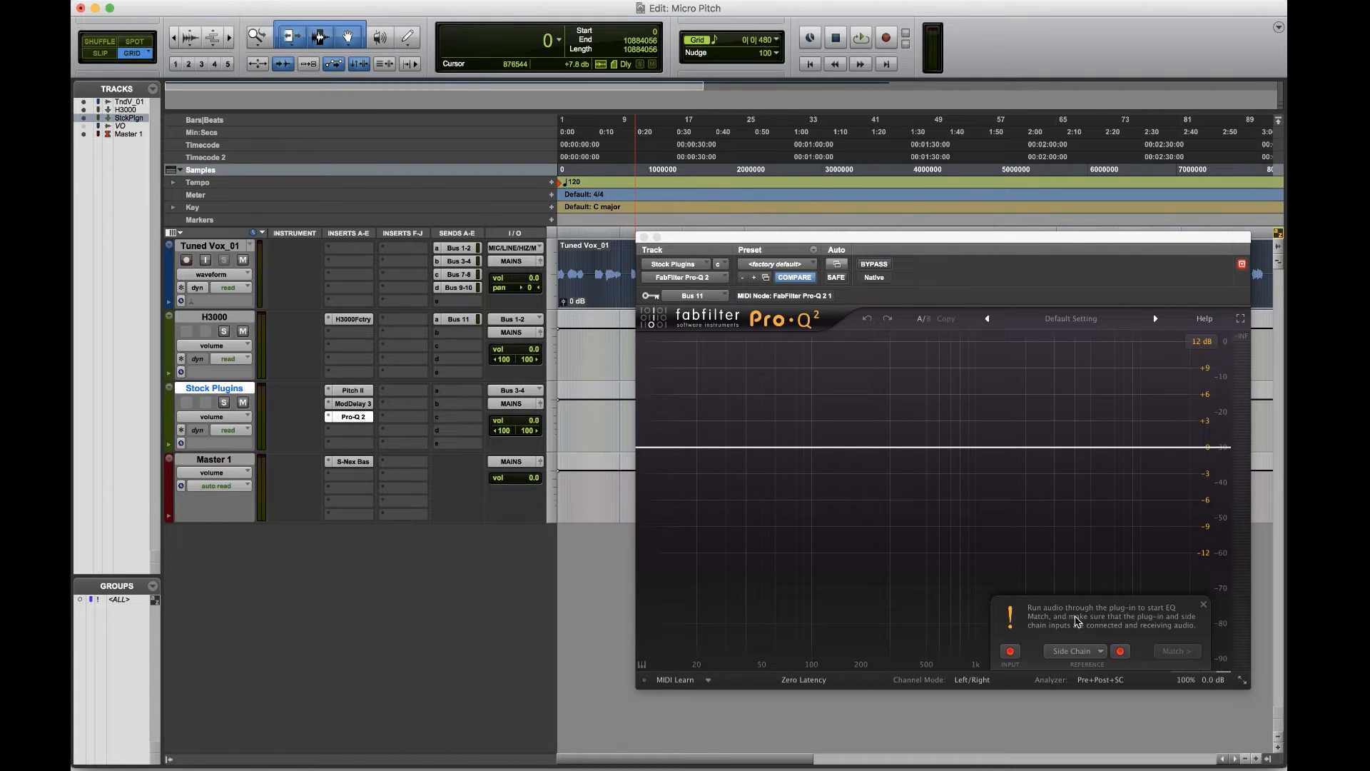
key("space")
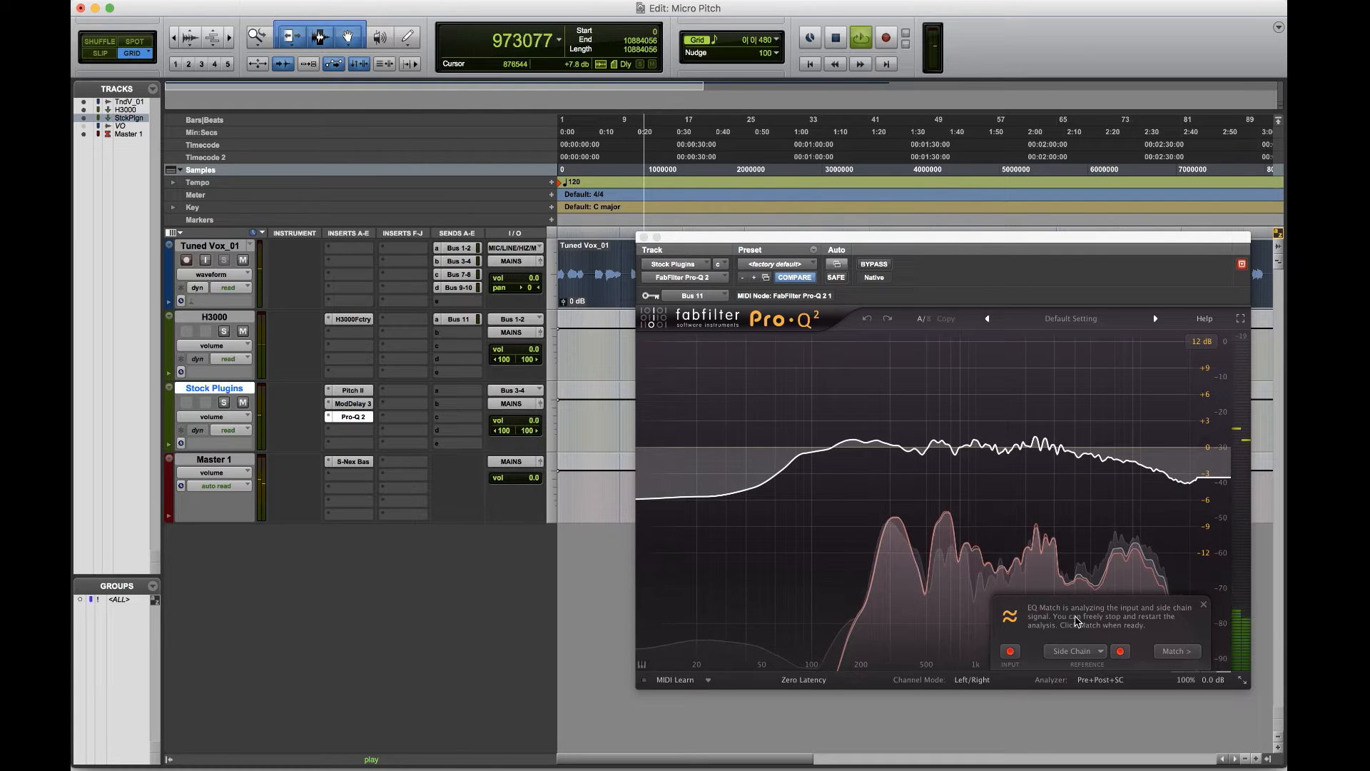
key("space")
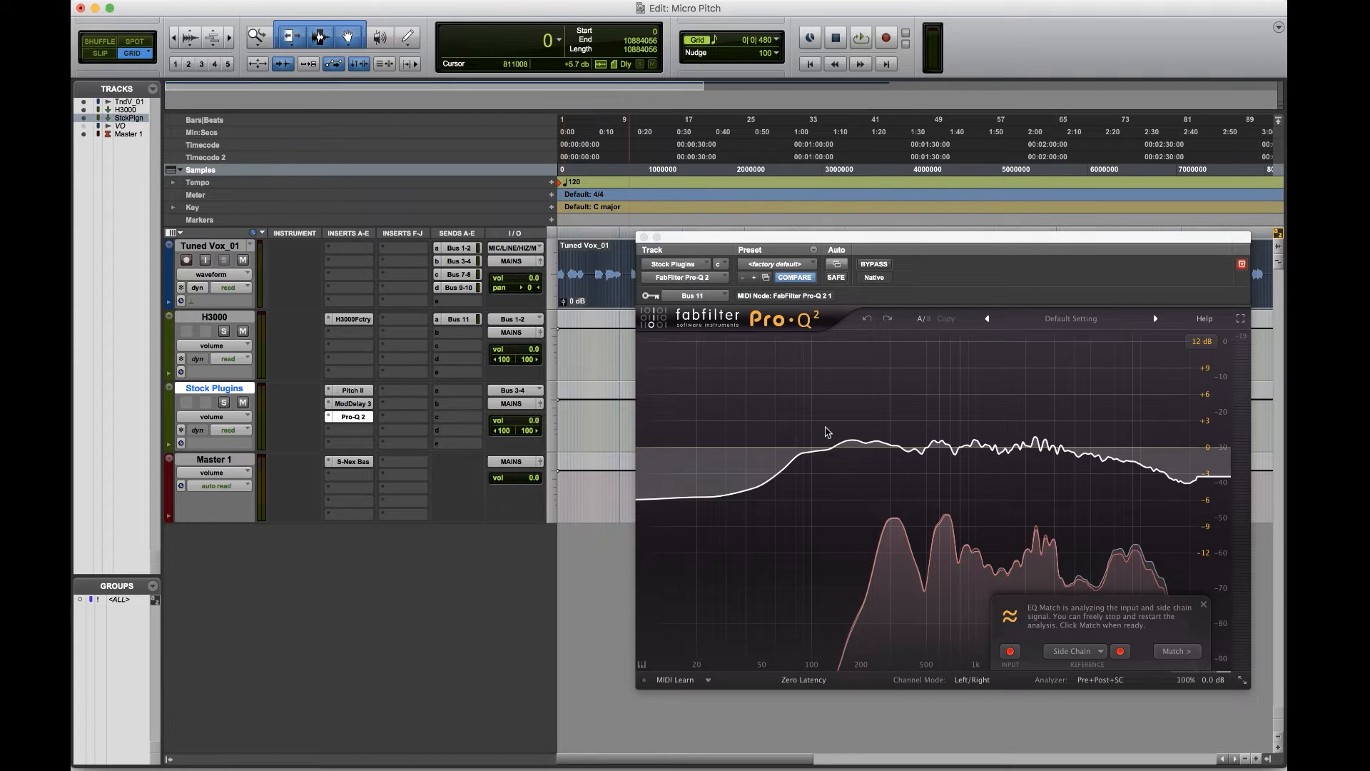
Match the EQ curve to the reference using 24 bands and finish EQ Match
left_click(1175, 652)
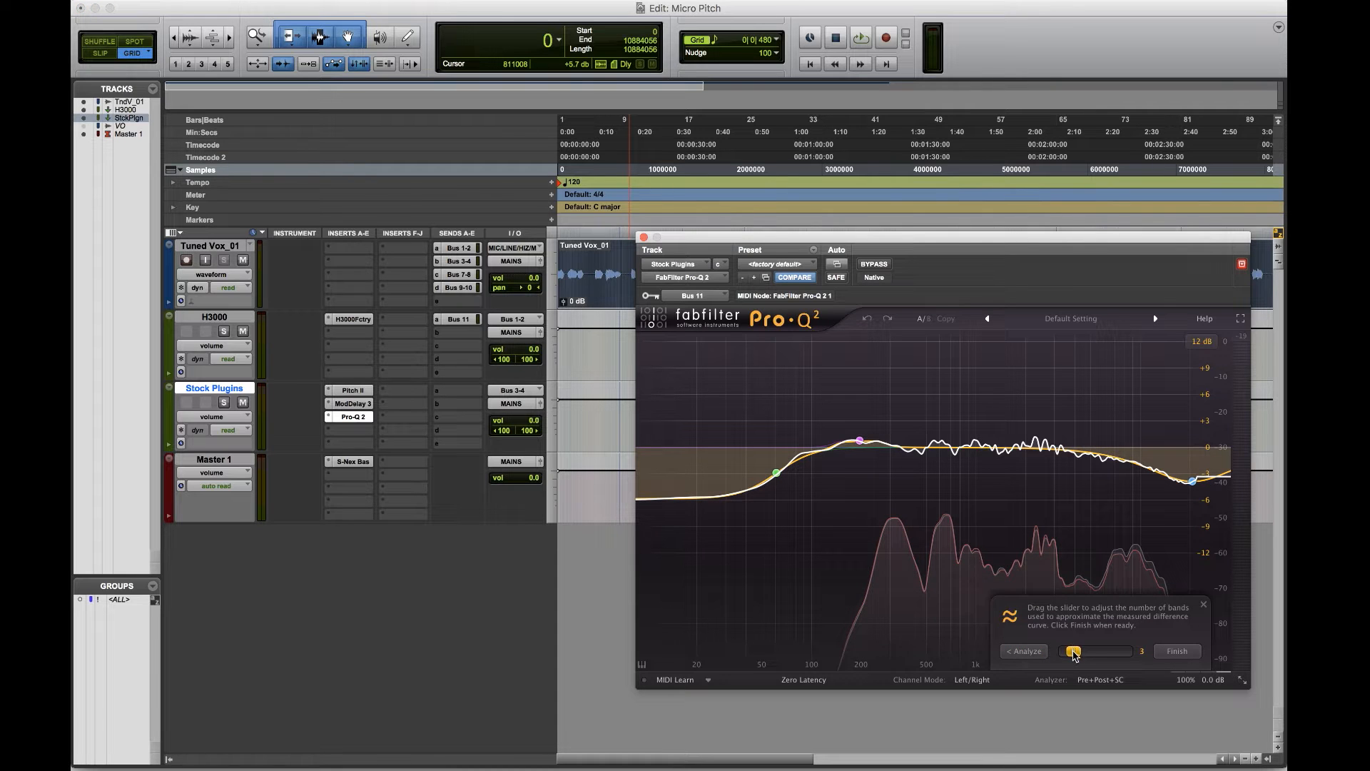
left_click_drag(1074, 652, 1140, 657)
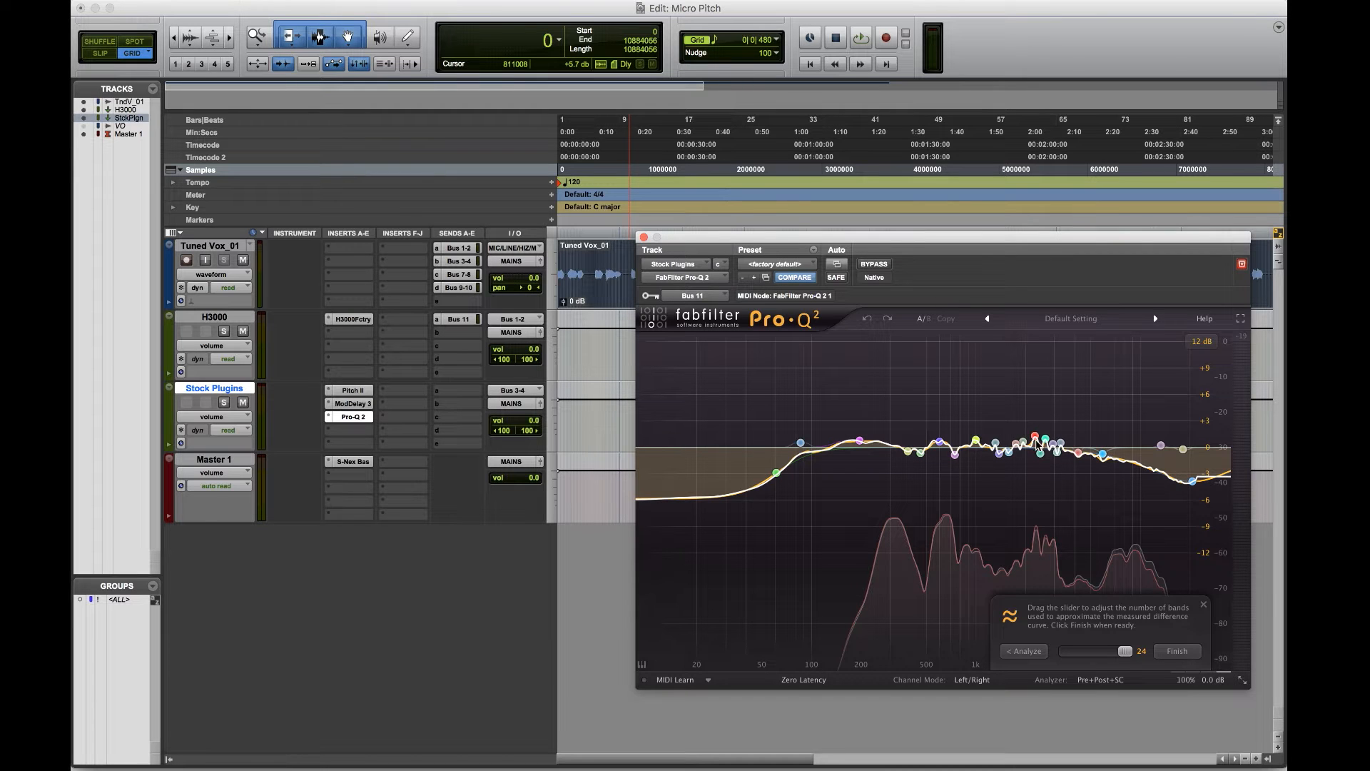
left_click(1169, 650)
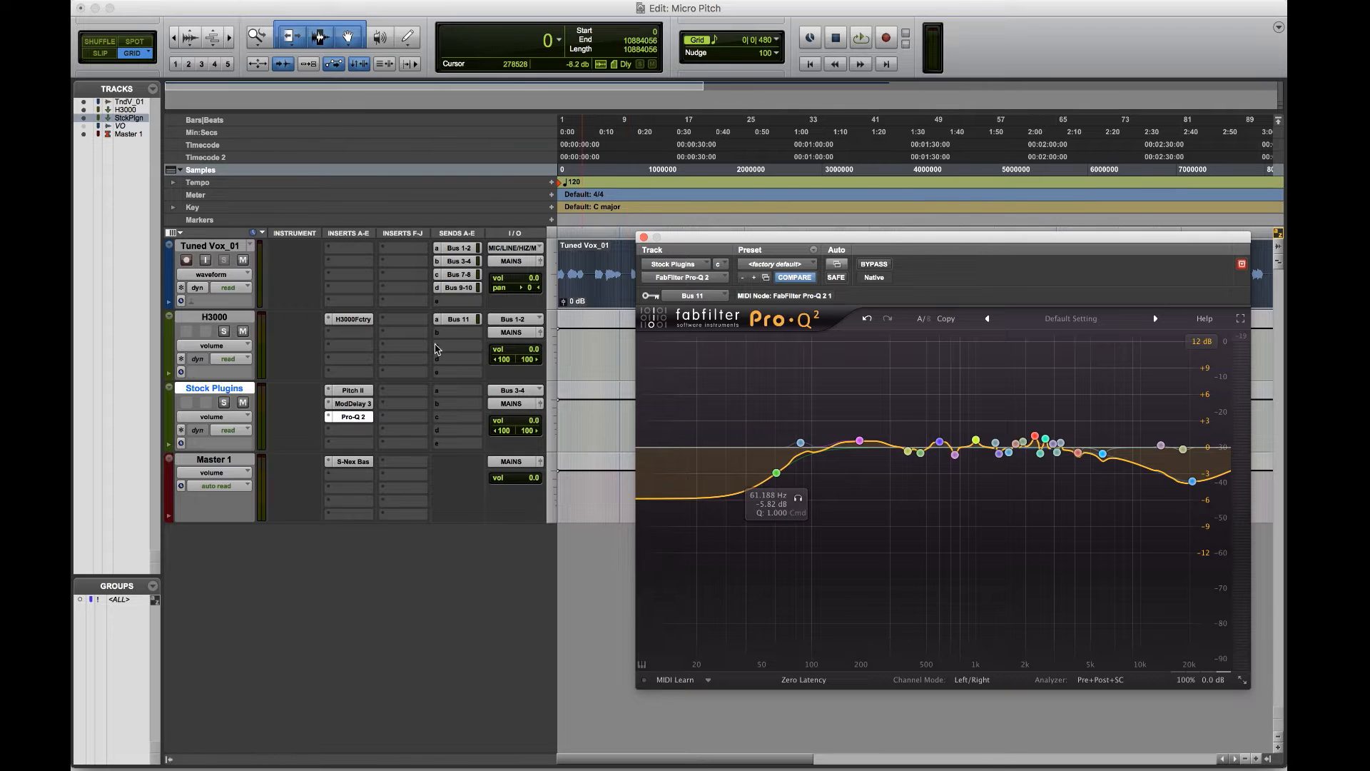
Play the vocal while alternating solo between H3000 and the EQ-matched Stock Plugins track, ending with H3000 soloed
left_click(223, 332)
key("space")
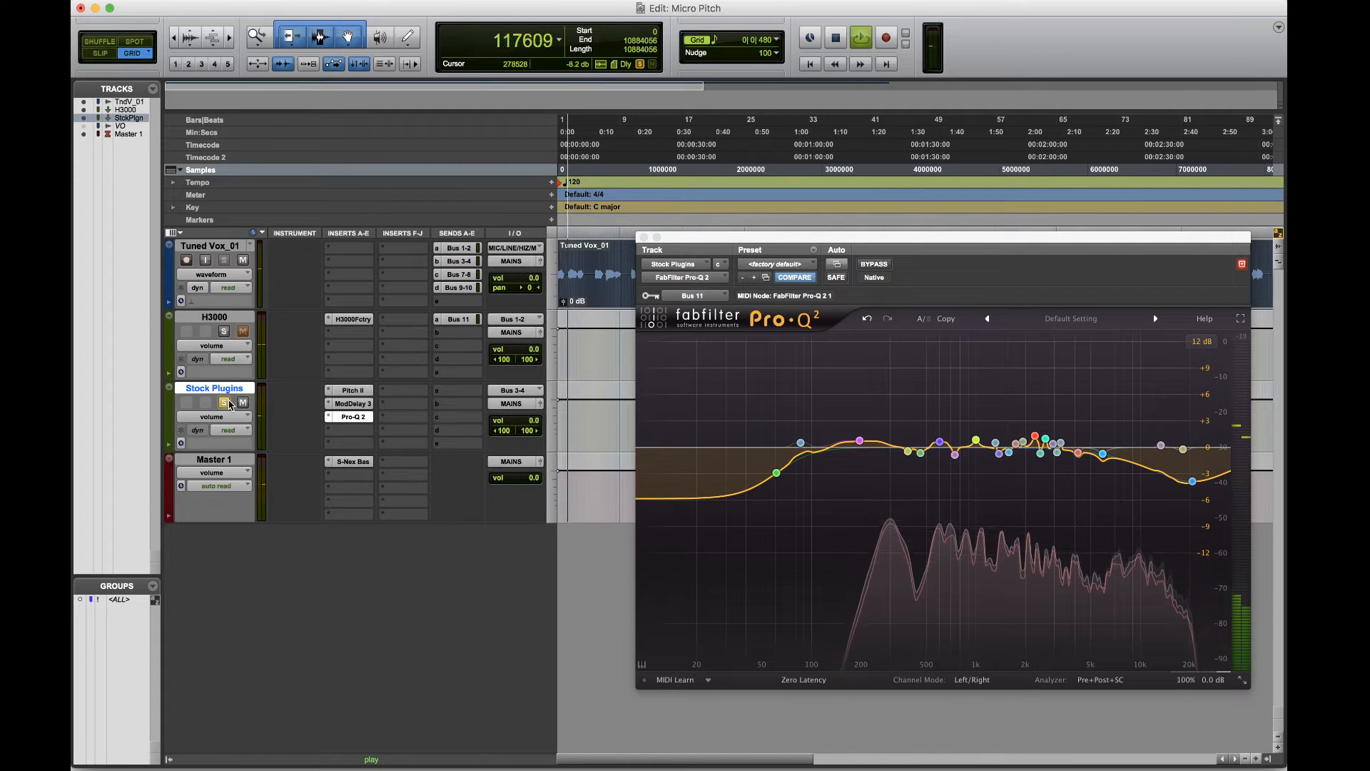
left_click(228, 402)
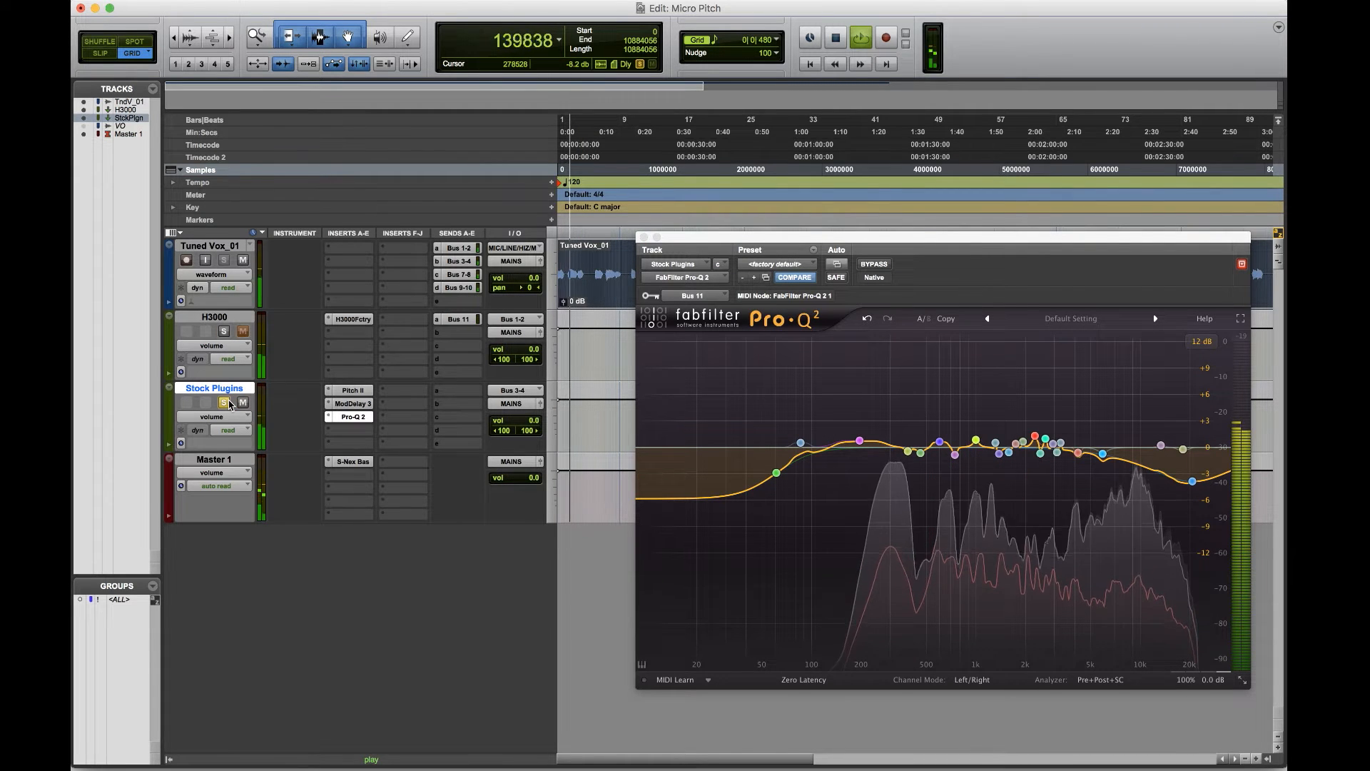
left_click(227, 333)
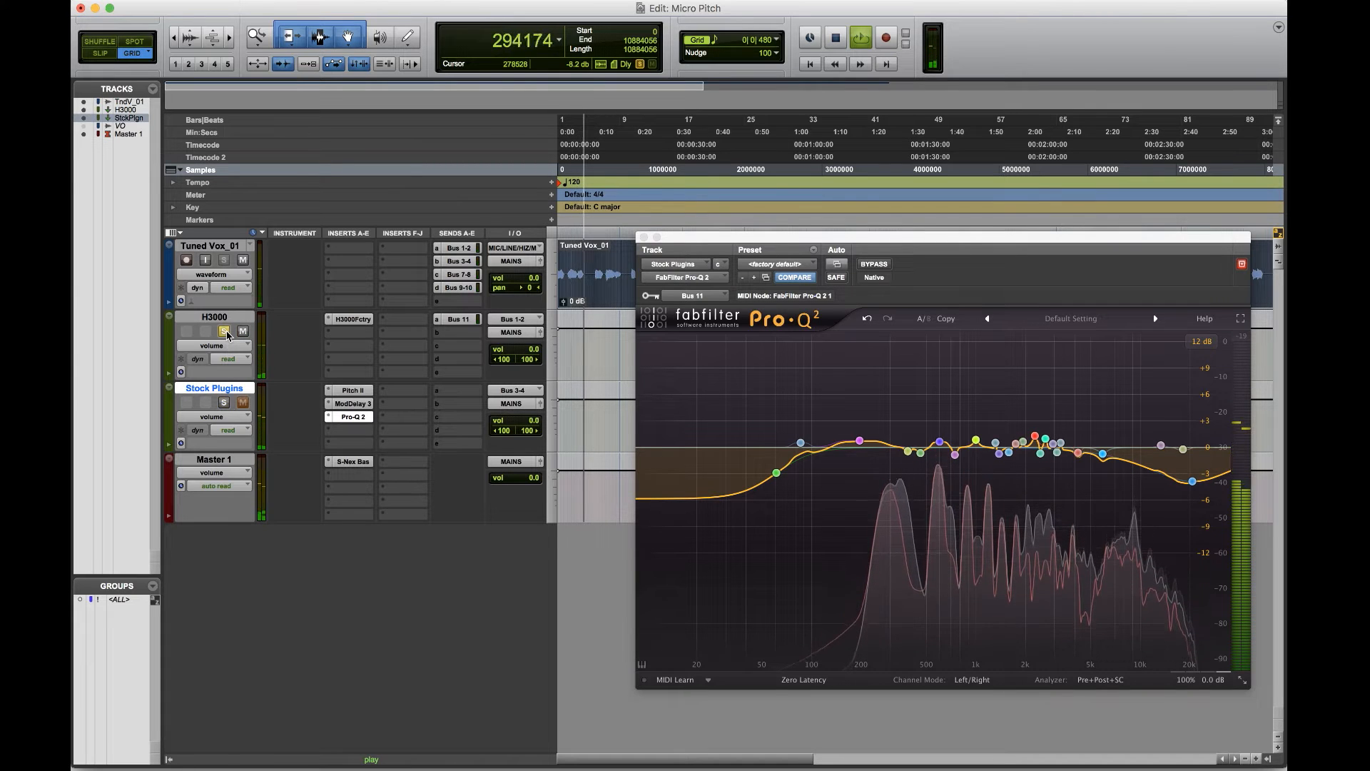
left_click(224, 403)
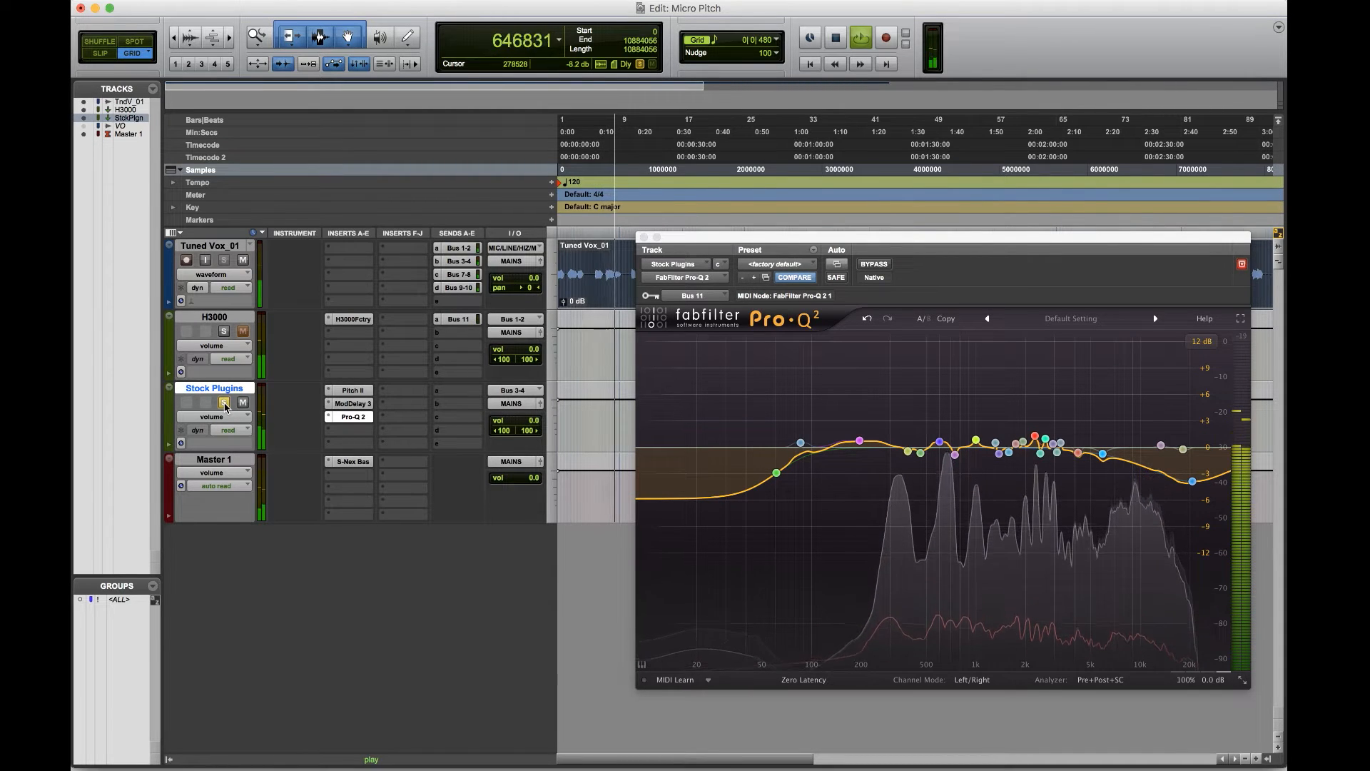
left_click(226, 332)
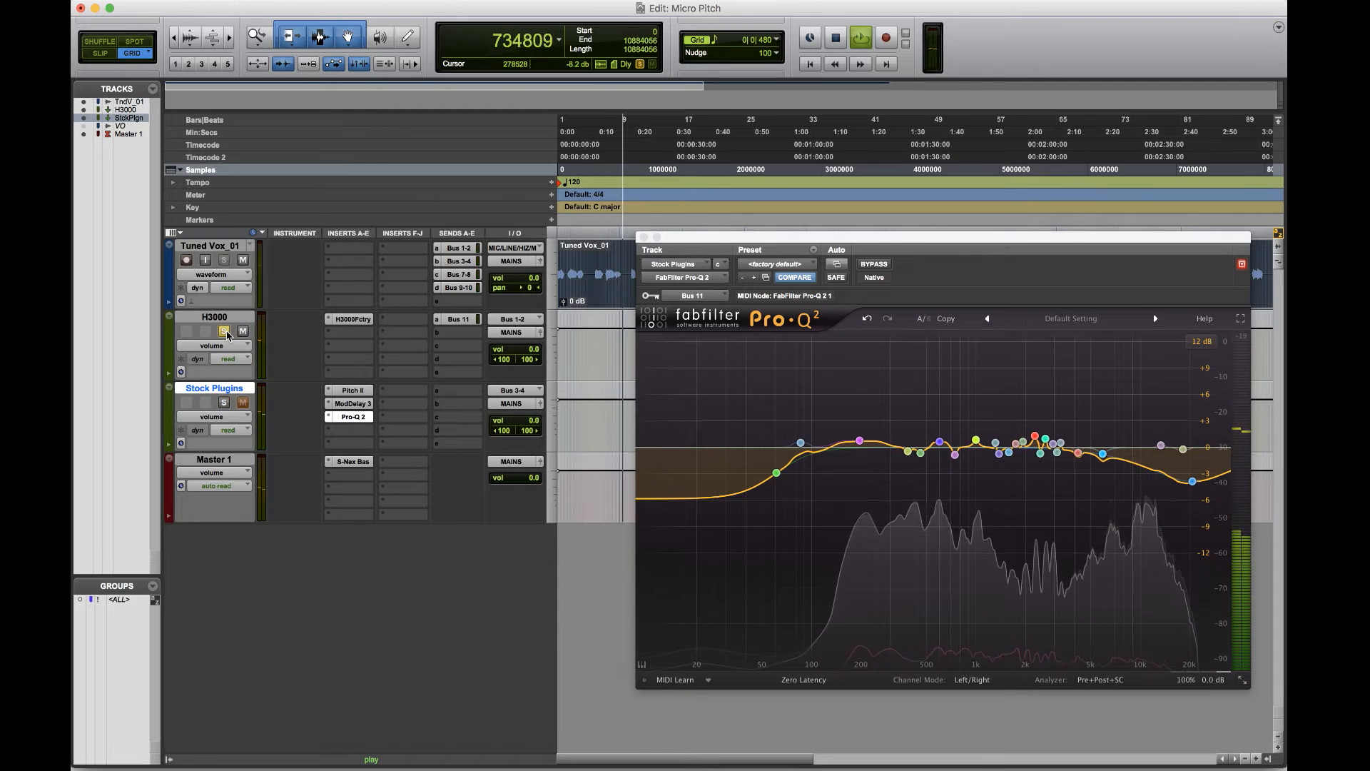
key("space")
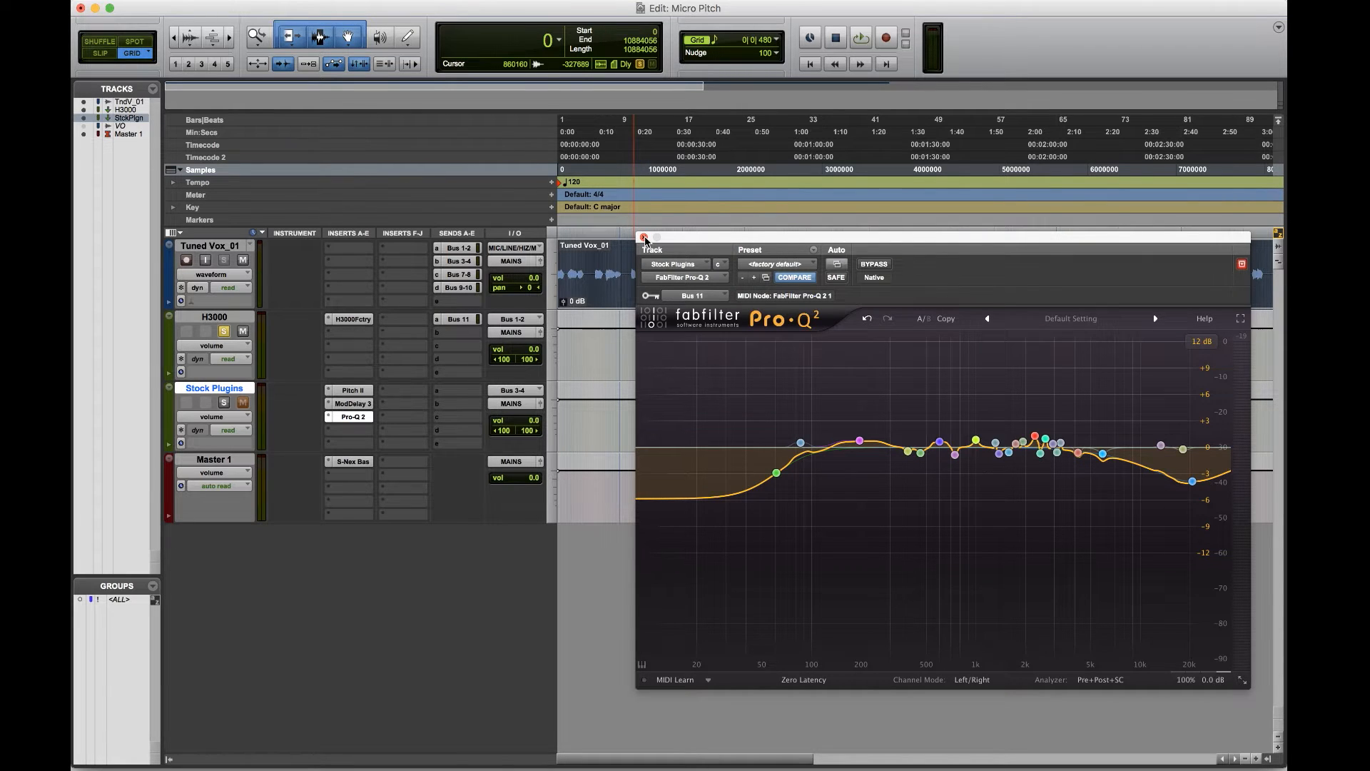
Close the Pro-Q 2 window and unsolo the H3000 track
left_click(644, 238)
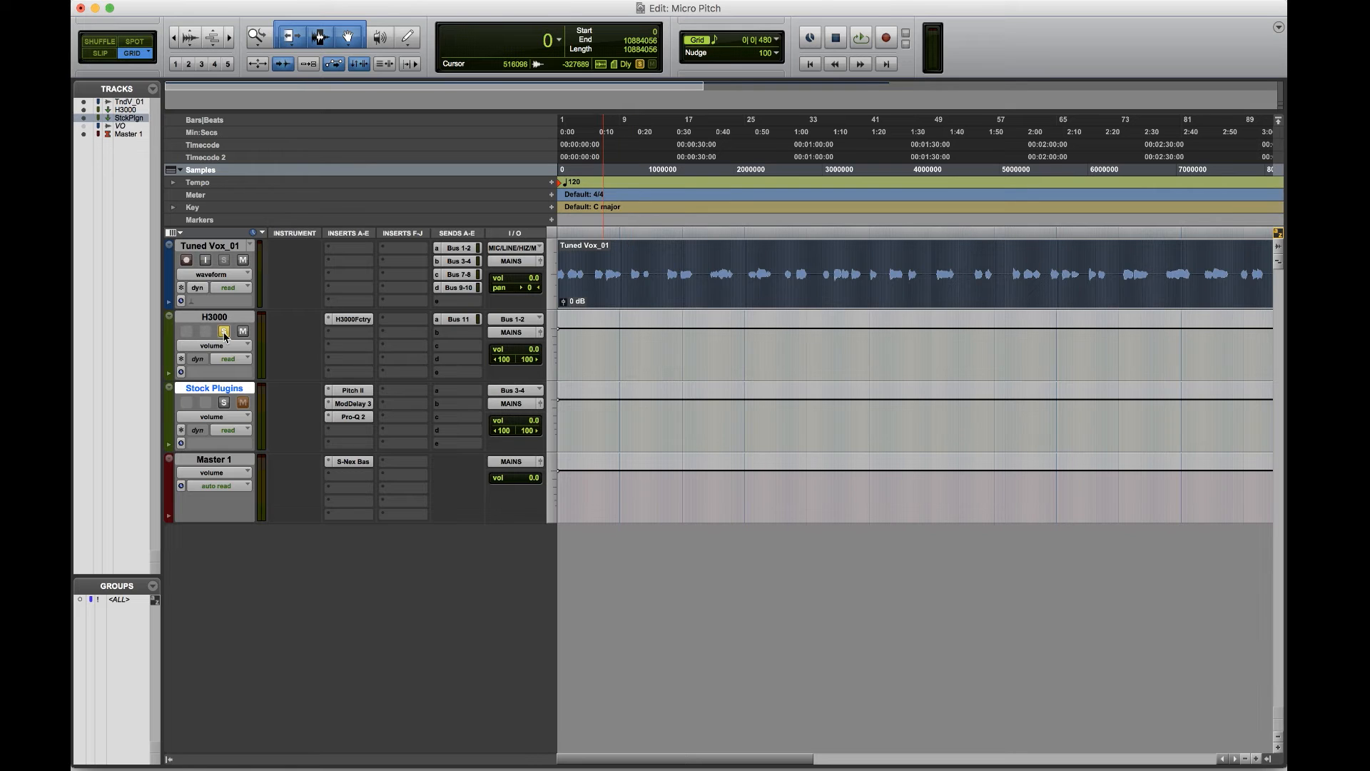
left_click(224, 332)
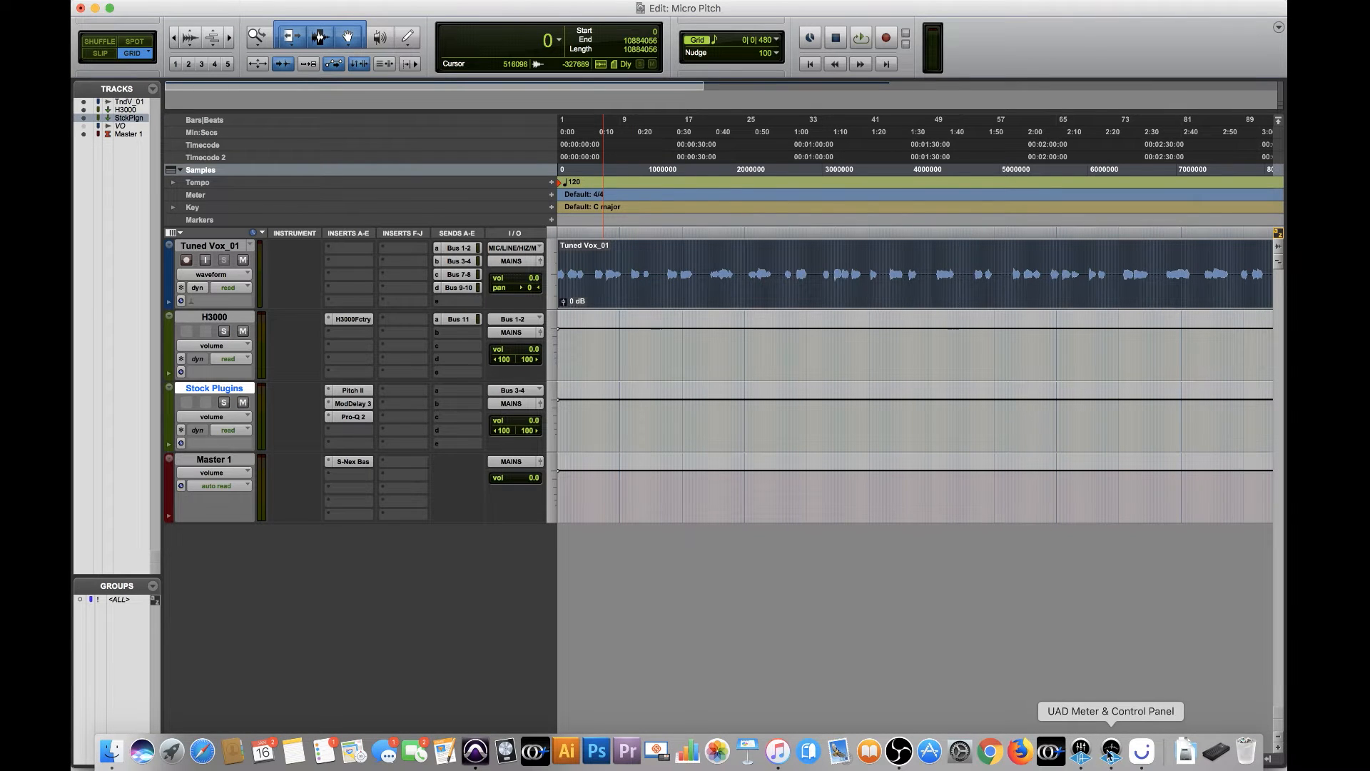
Switch to OBS Studio and stop the screen recording
left_click(899, 749)
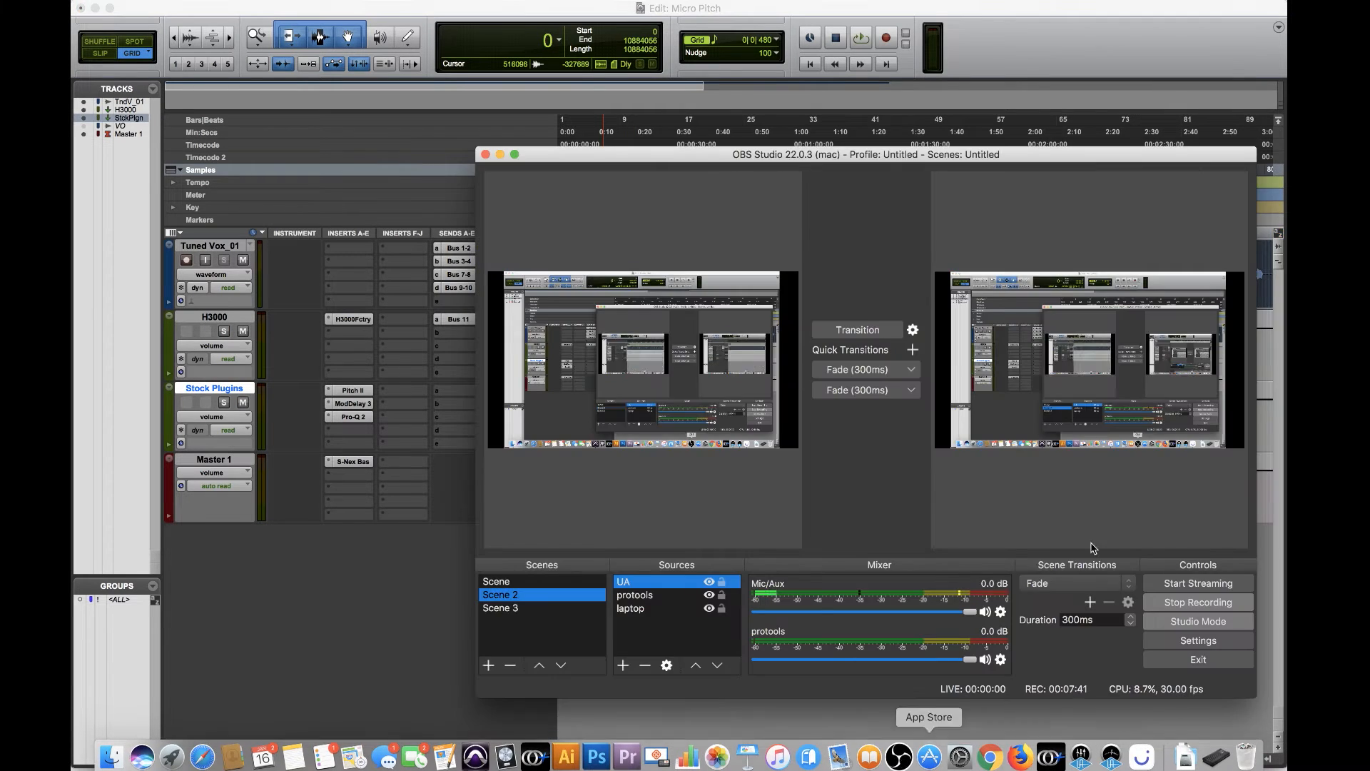
left_click(1227, 603)
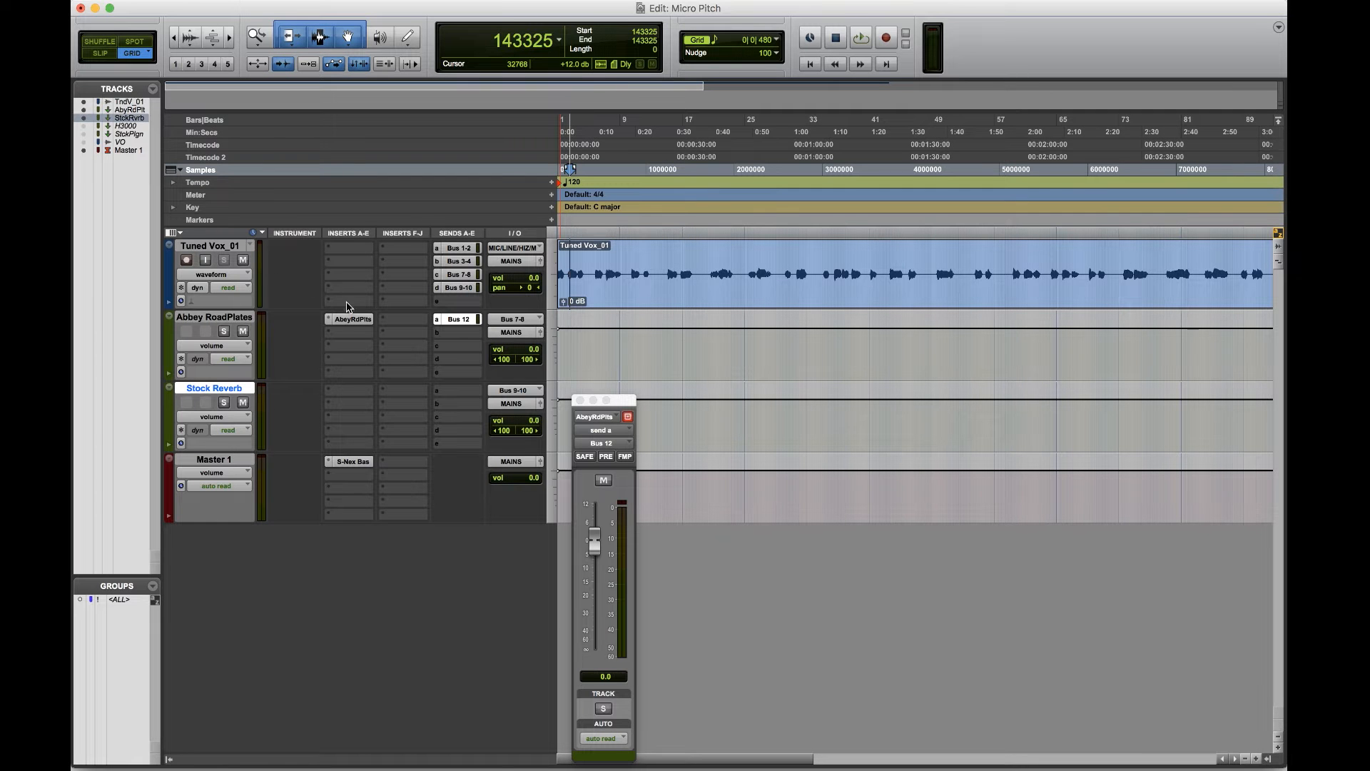
Open the Abbey Road Plates plug-in, solo its track and play the vocal to hear the reference reverb
left_click(352, 320)
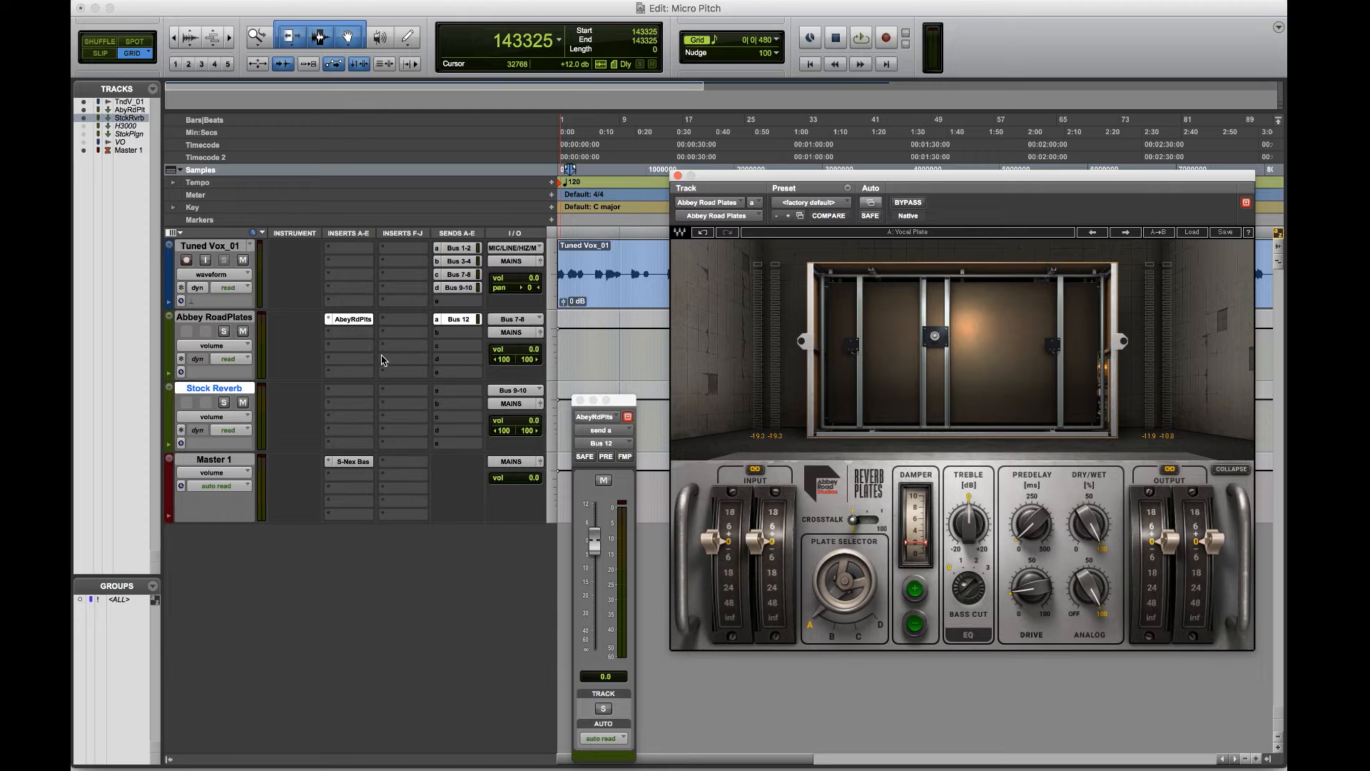
left_click(226, 334)
key("space")
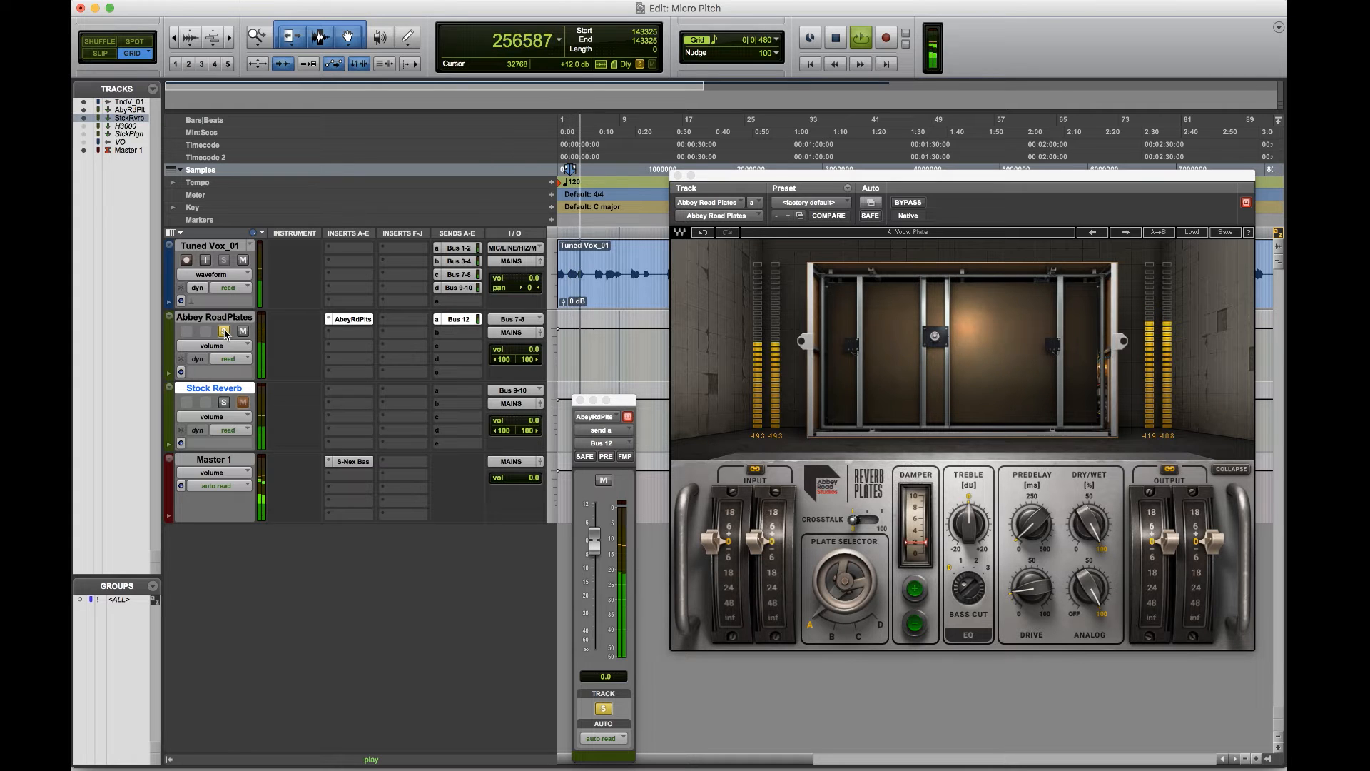
key("space")
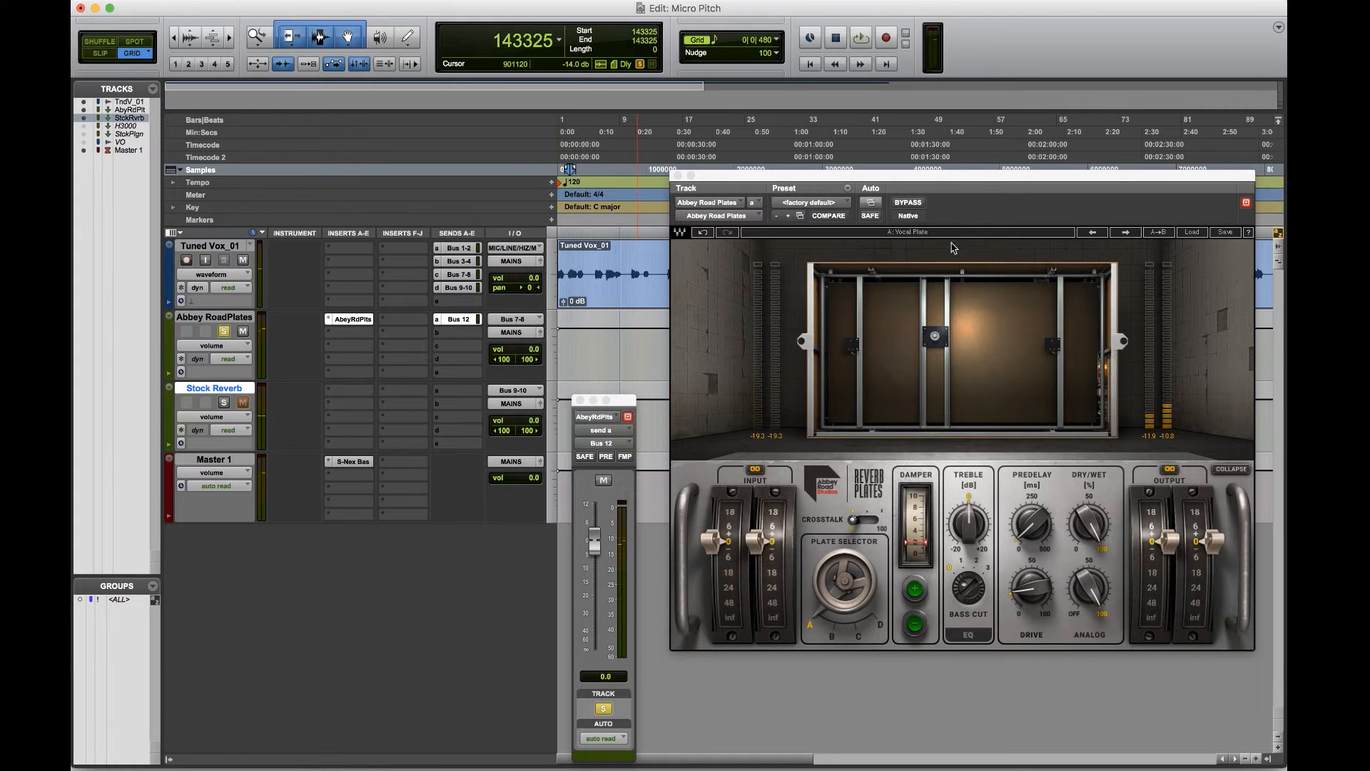
Insert the stereo D-Verb reverb on the Stock Reverb track and choose its Plate algorithm
left_click(341, 393)
mouse_move(406, 420)
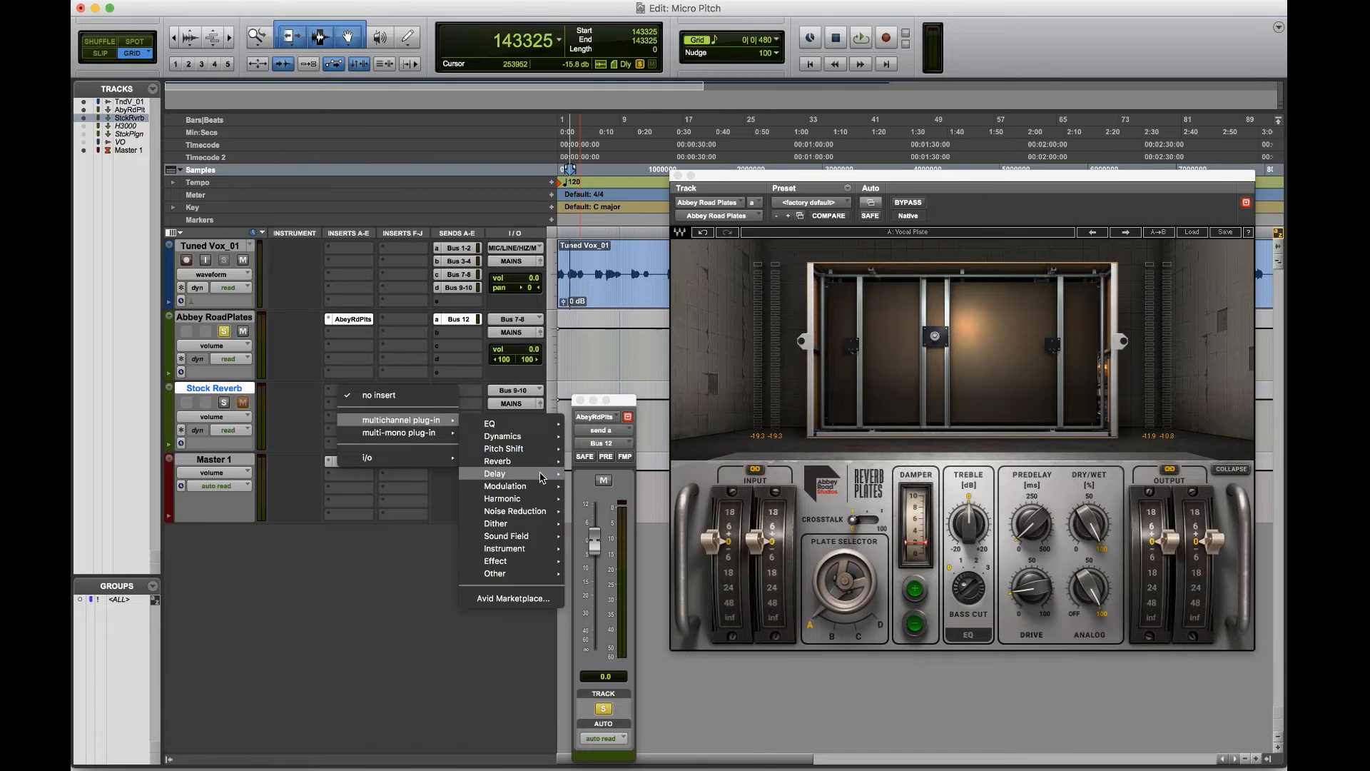
mouse_move(554, 468)
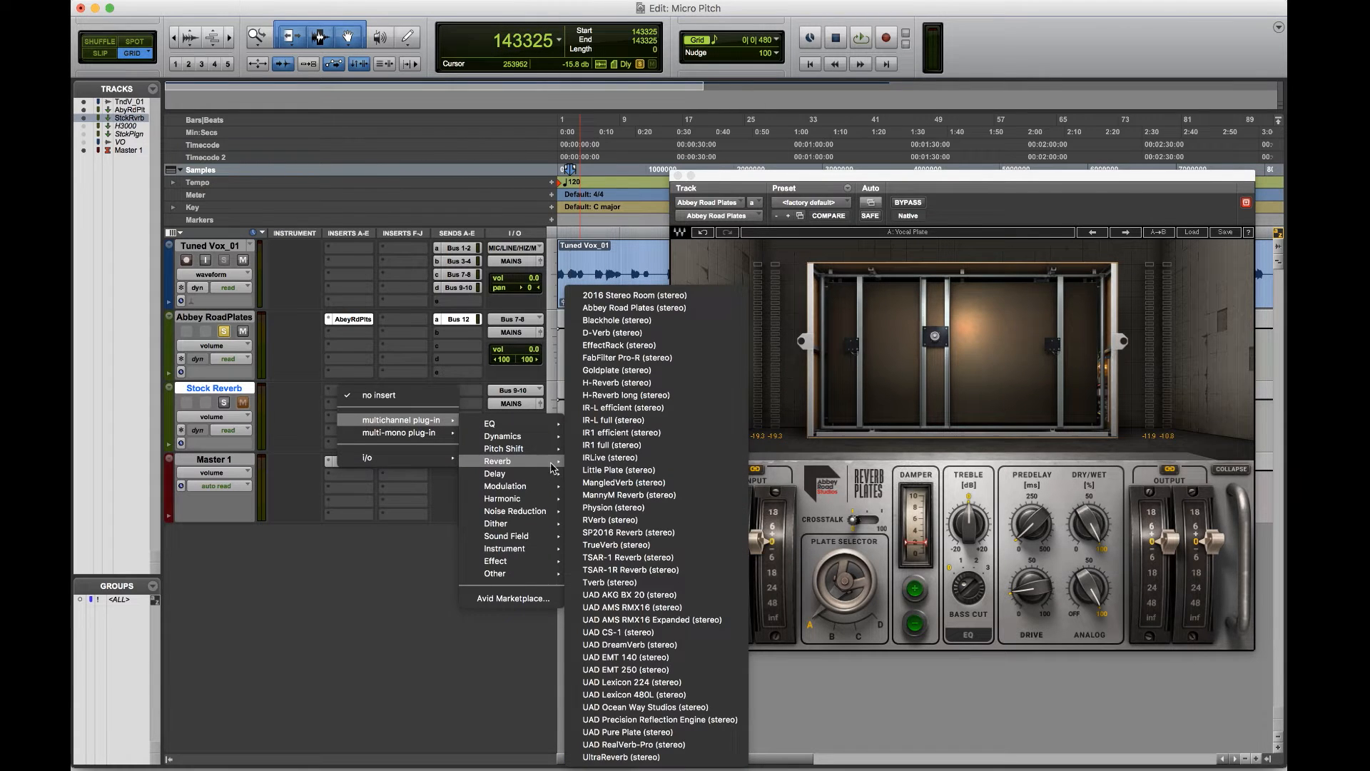
left_click(672, 332)
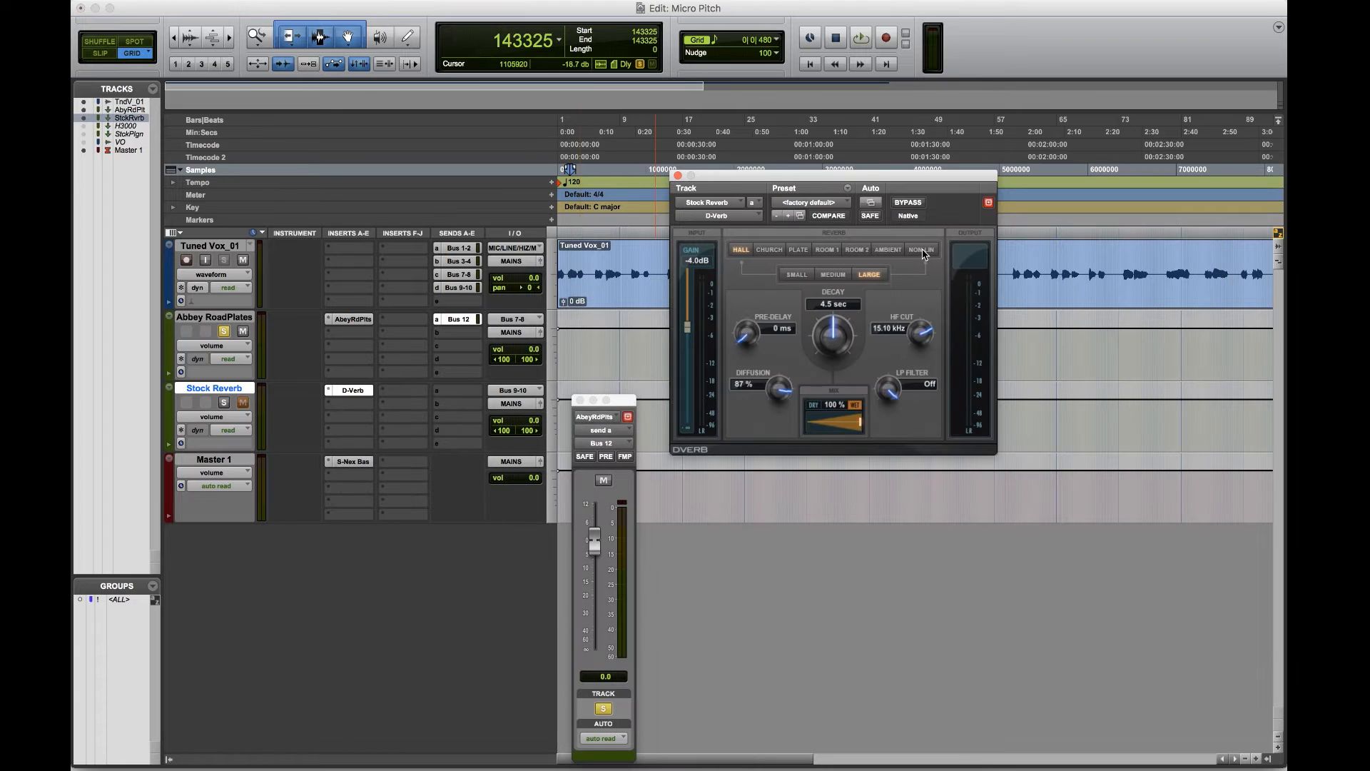
left_click(798, 250)
Compare D-Verb with the Abbey Road Plates settings, set D-Verb's decay to 2 sec and close both plug-in windows
left_click(352, 319)
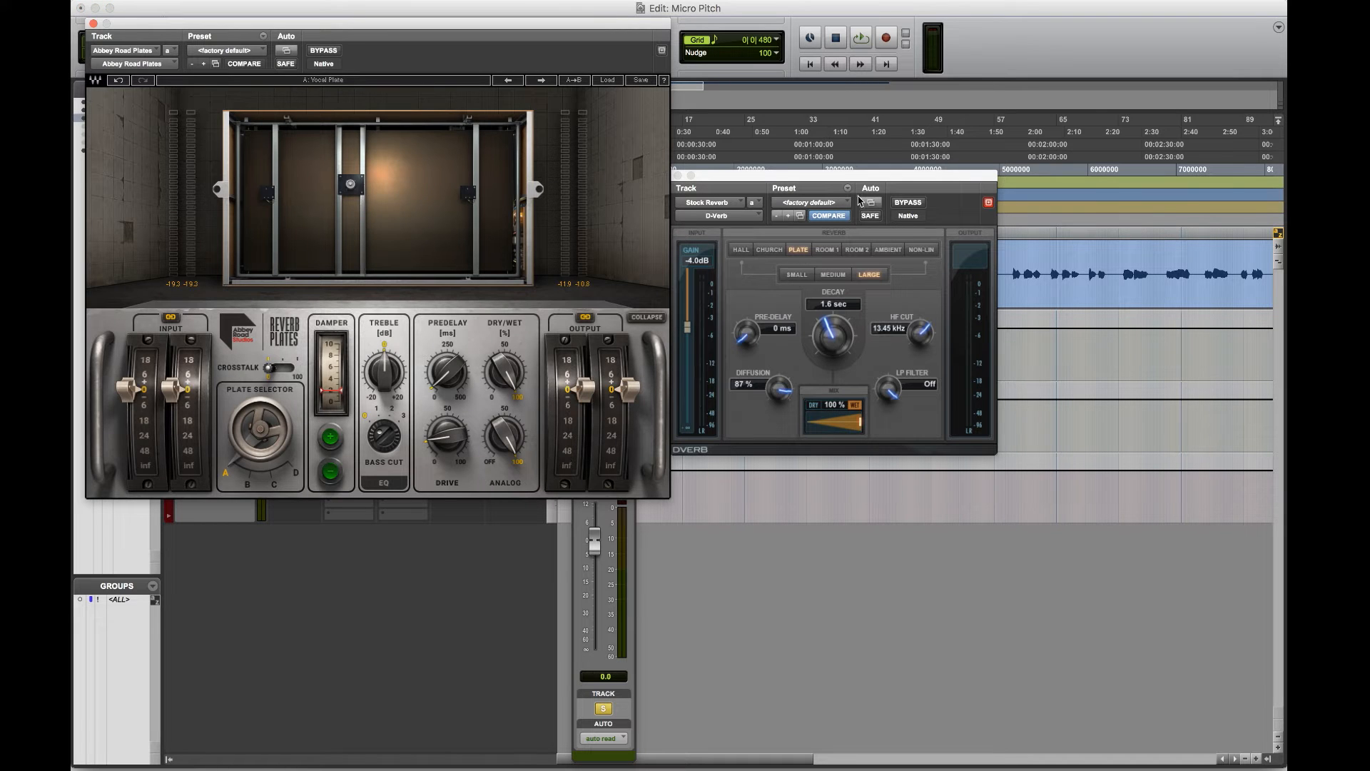
left_click_drag(842, 182, 940, 202)
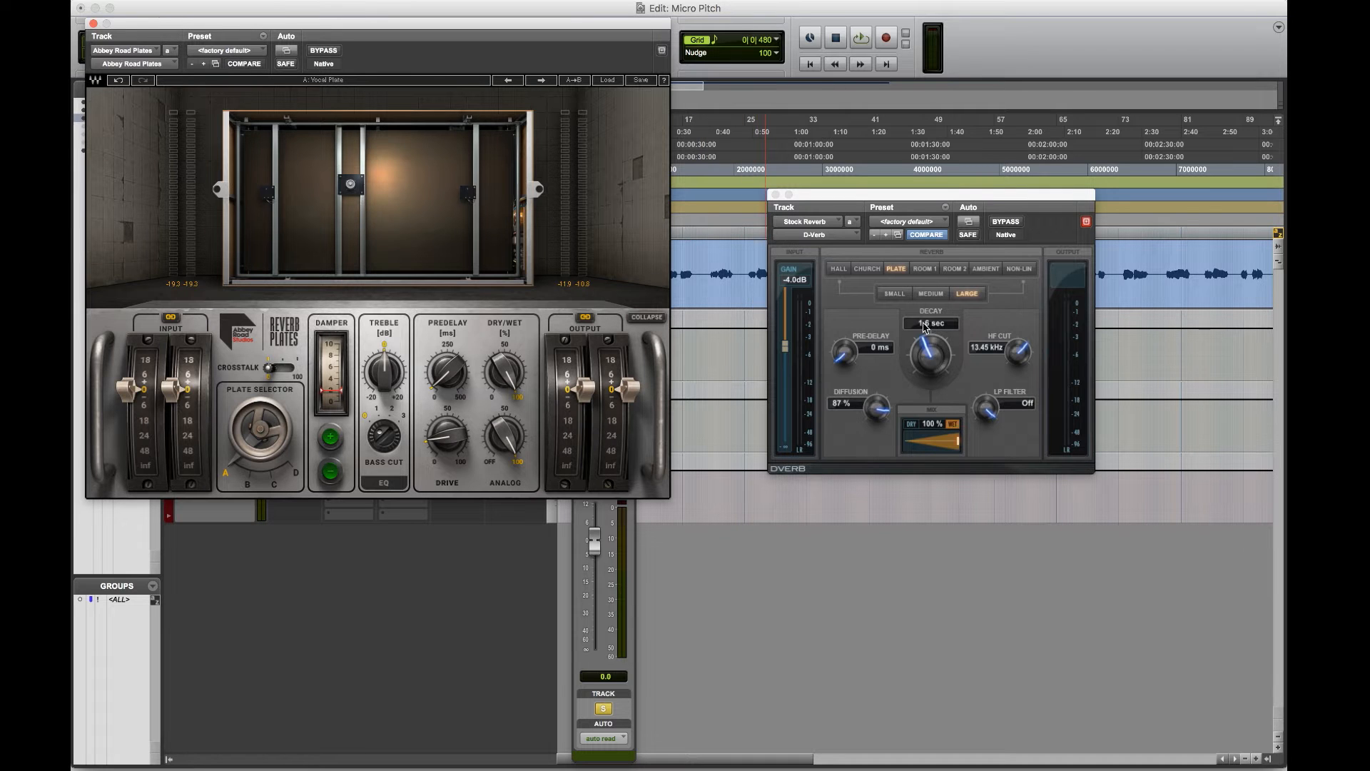
left_click(925, 325)
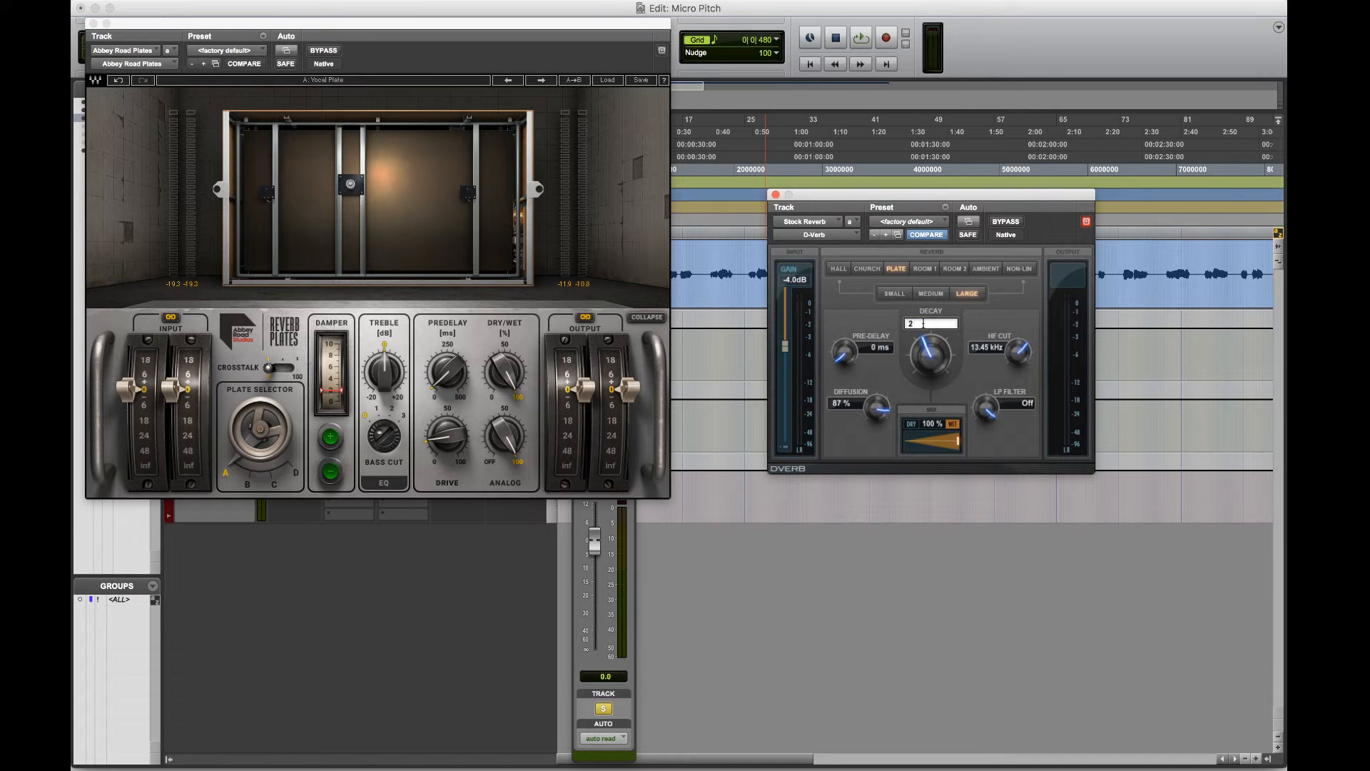
key("Return")
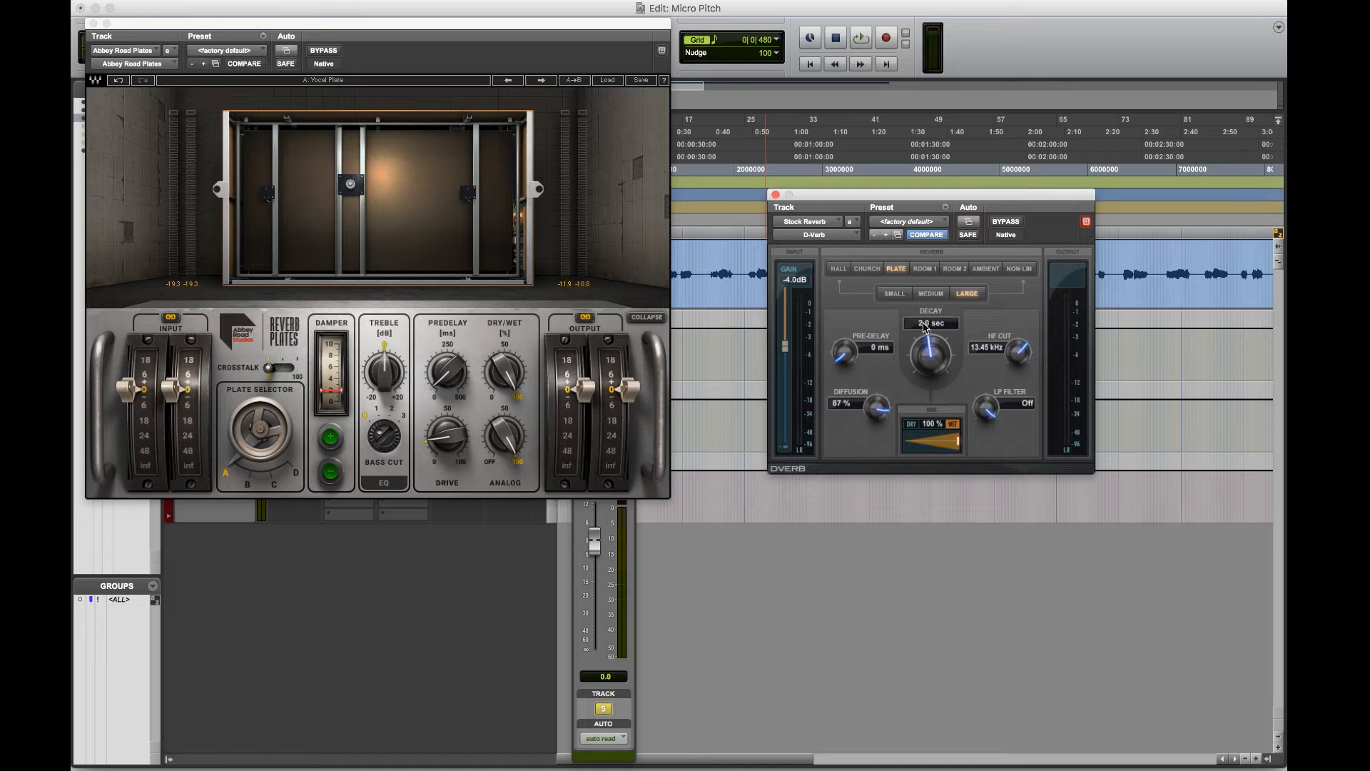
left_click(93, 24)
left_click(775, 194)
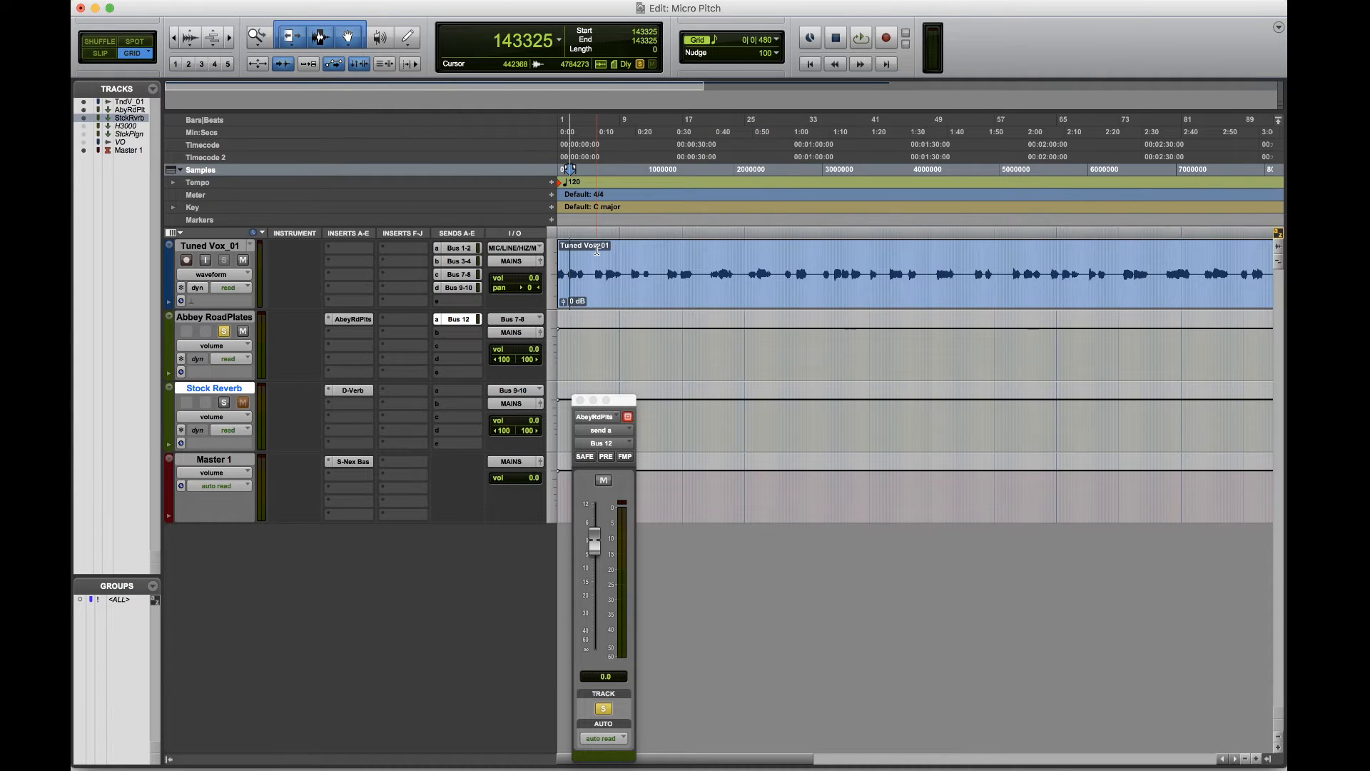
Play the vocal first with Abbey RoadPlates soloed and again with Stock Reverb soloed to compare the reverbs
key("space")
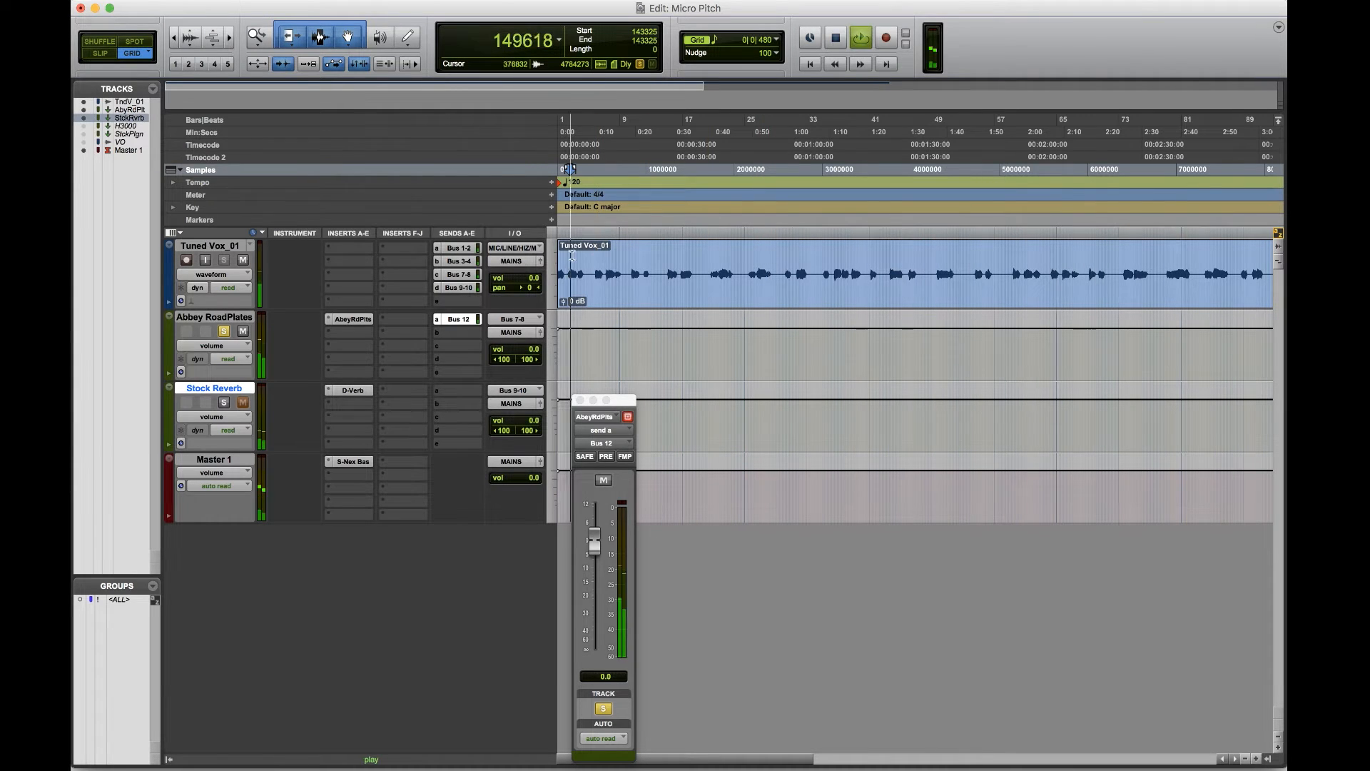
key("space")
left_click(224, 402)
key("space")
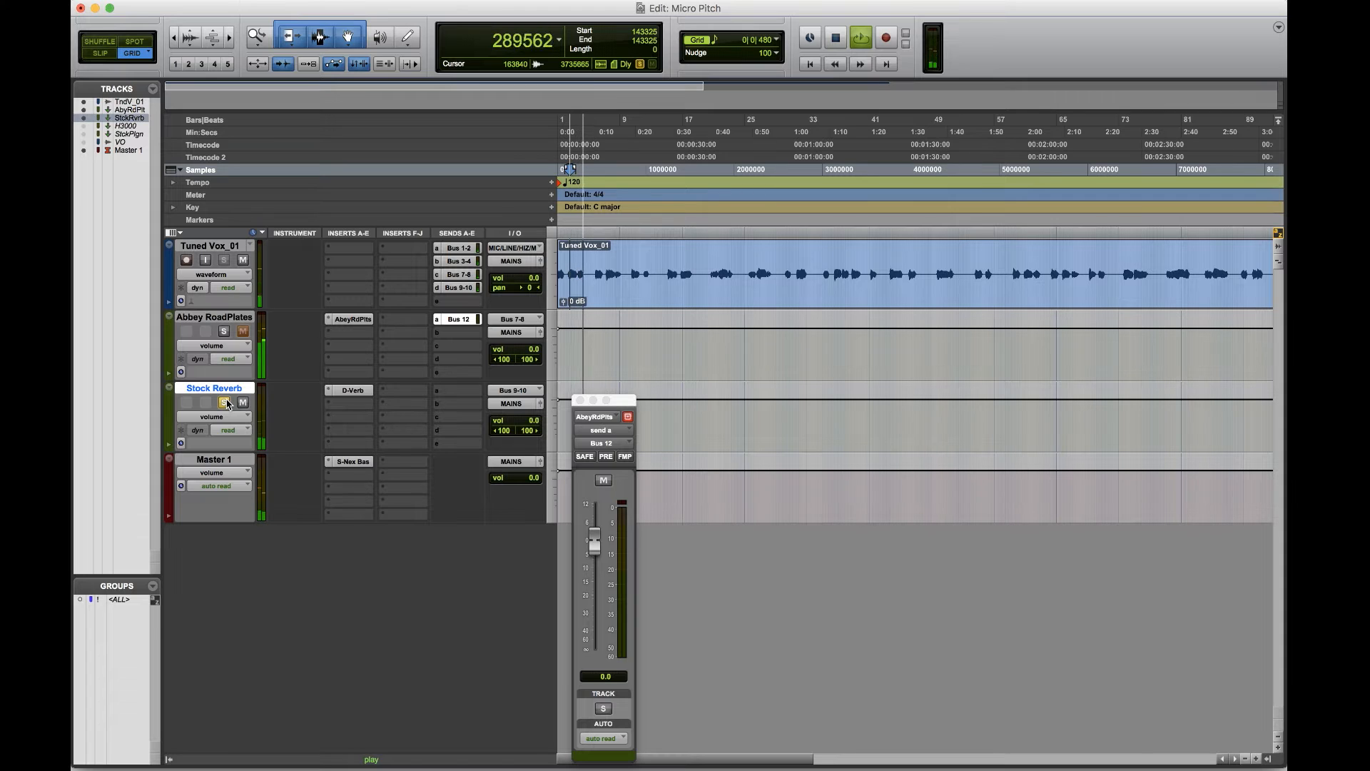
key("space")
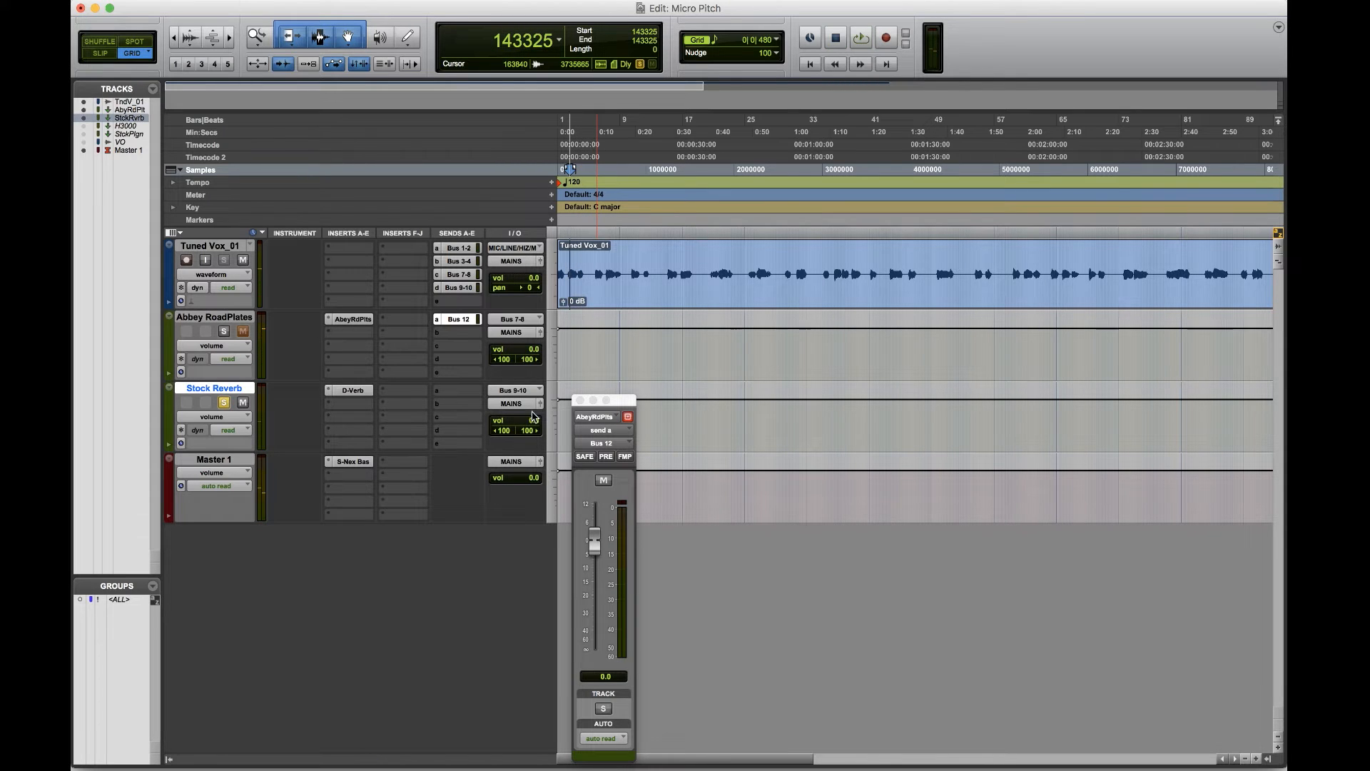
Raise the Stock Reverb track's volume to +8.4 dB while alternating solo with Abbey RoadPlates to match their levels
left_click(535, 423)
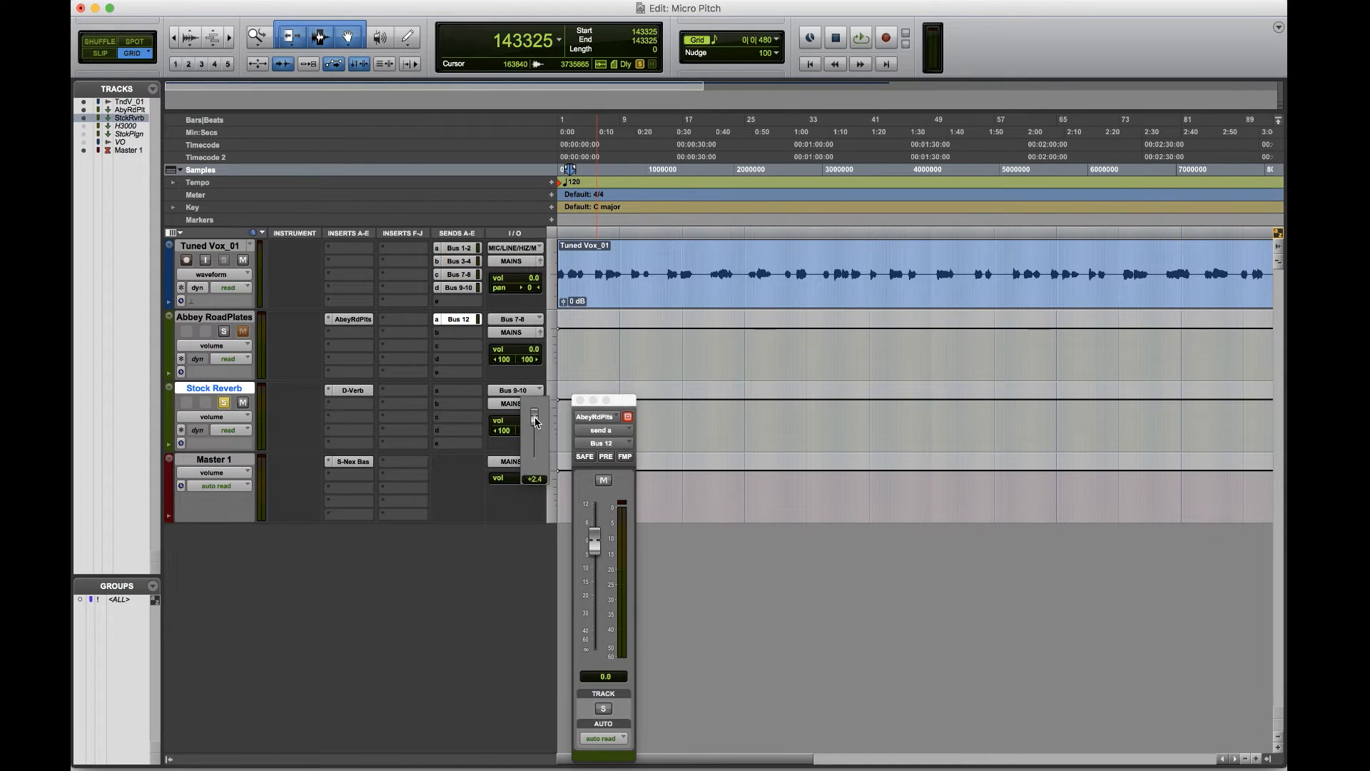
key("space")
left_click_drag(535, 418, 536, 414)
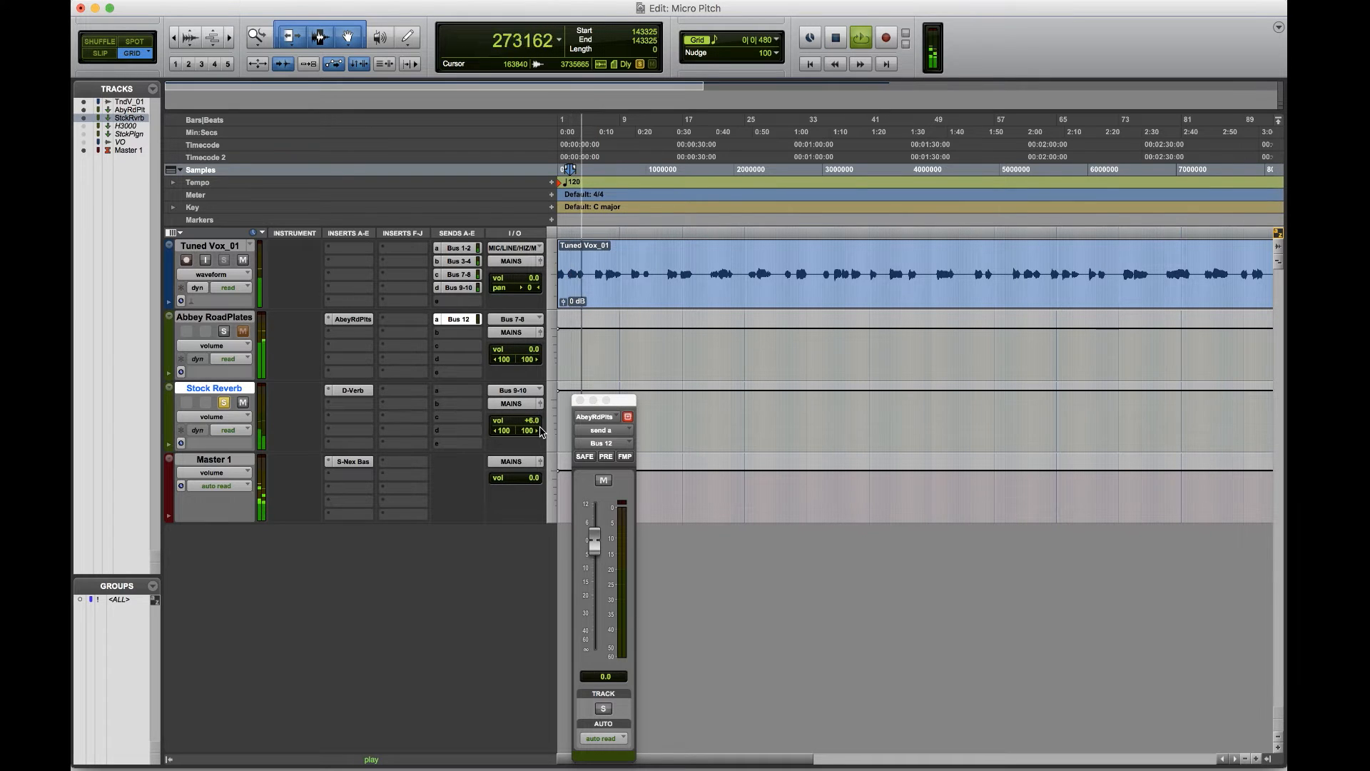
key("space")
left_click(224, 331)
key("space")
left_click(225, 403)
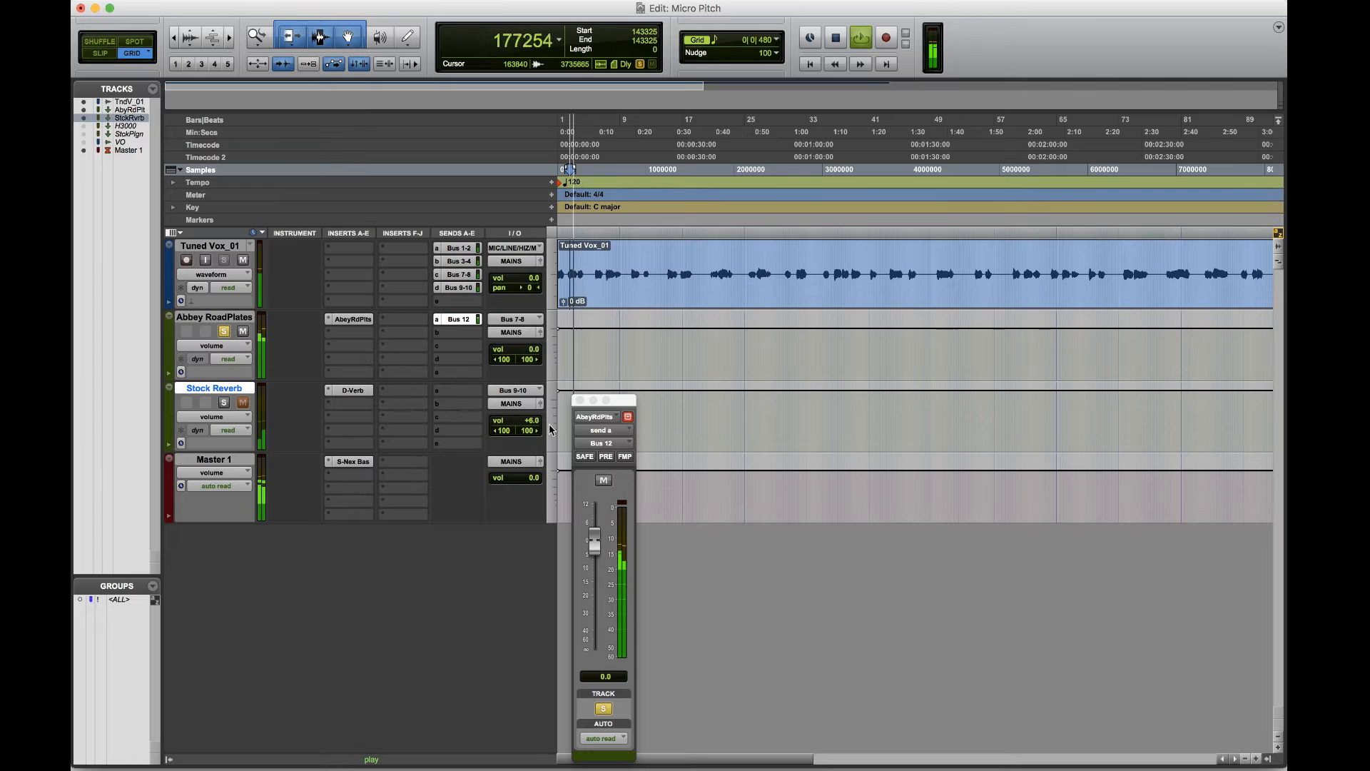
left_click_drag(538, 425, 538, 425)
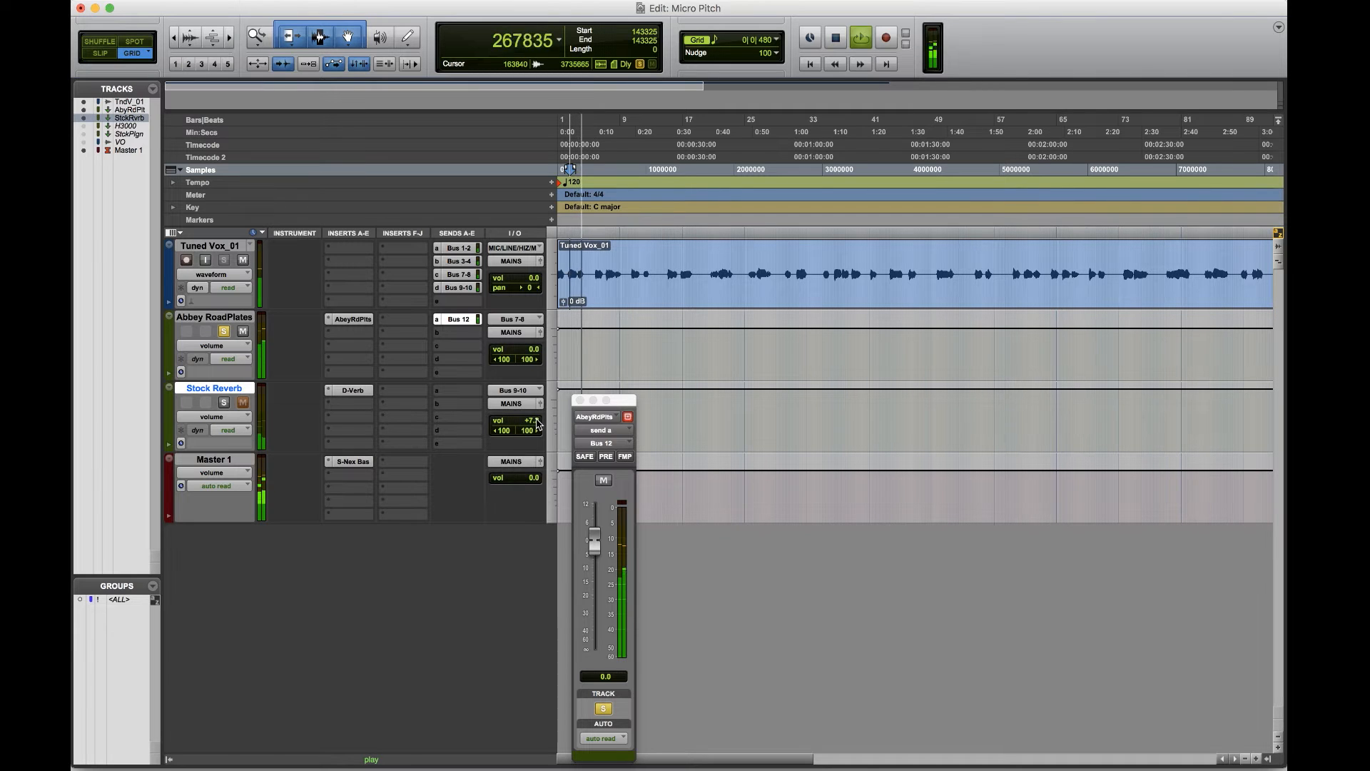
key("space")
key("space")
left_click(224, 403)
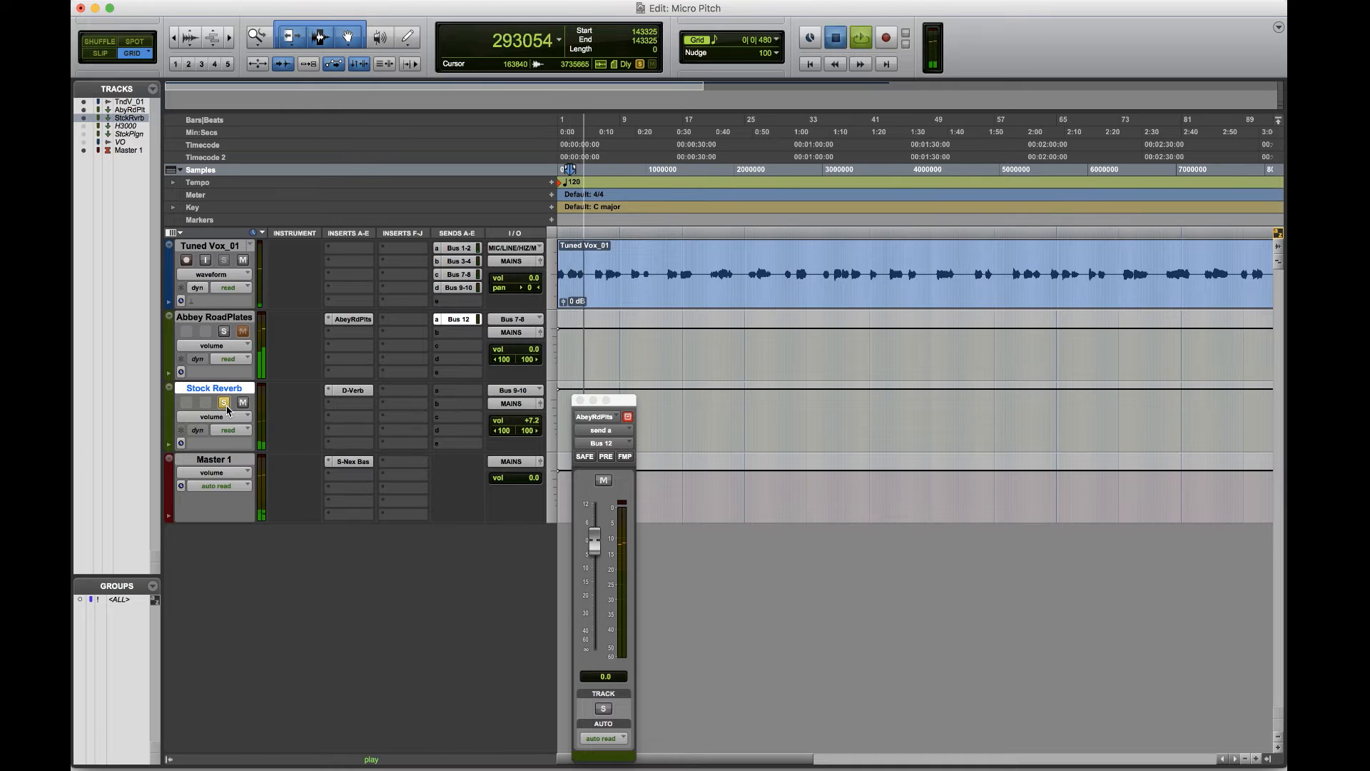
key("space")
left_click(534, 421)
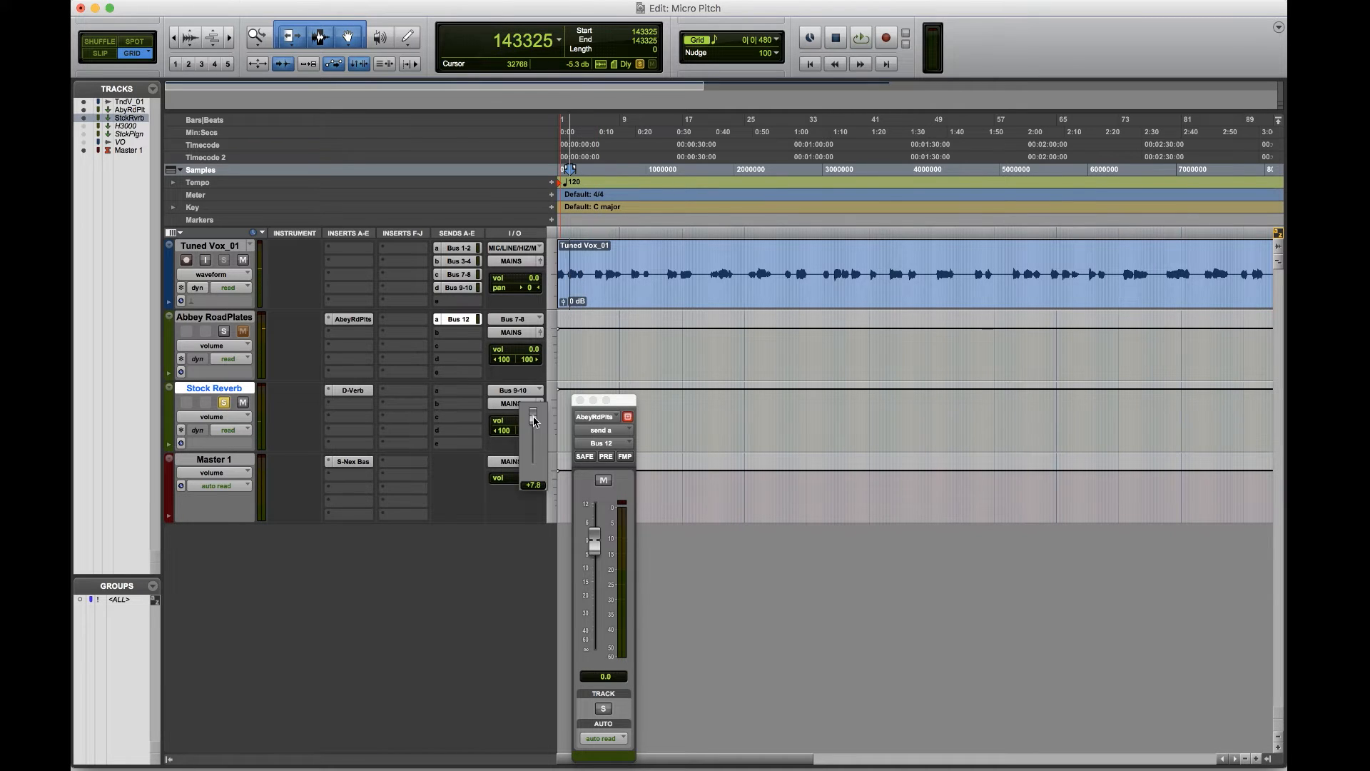
left_click_drag(534, 421, 534, 420)
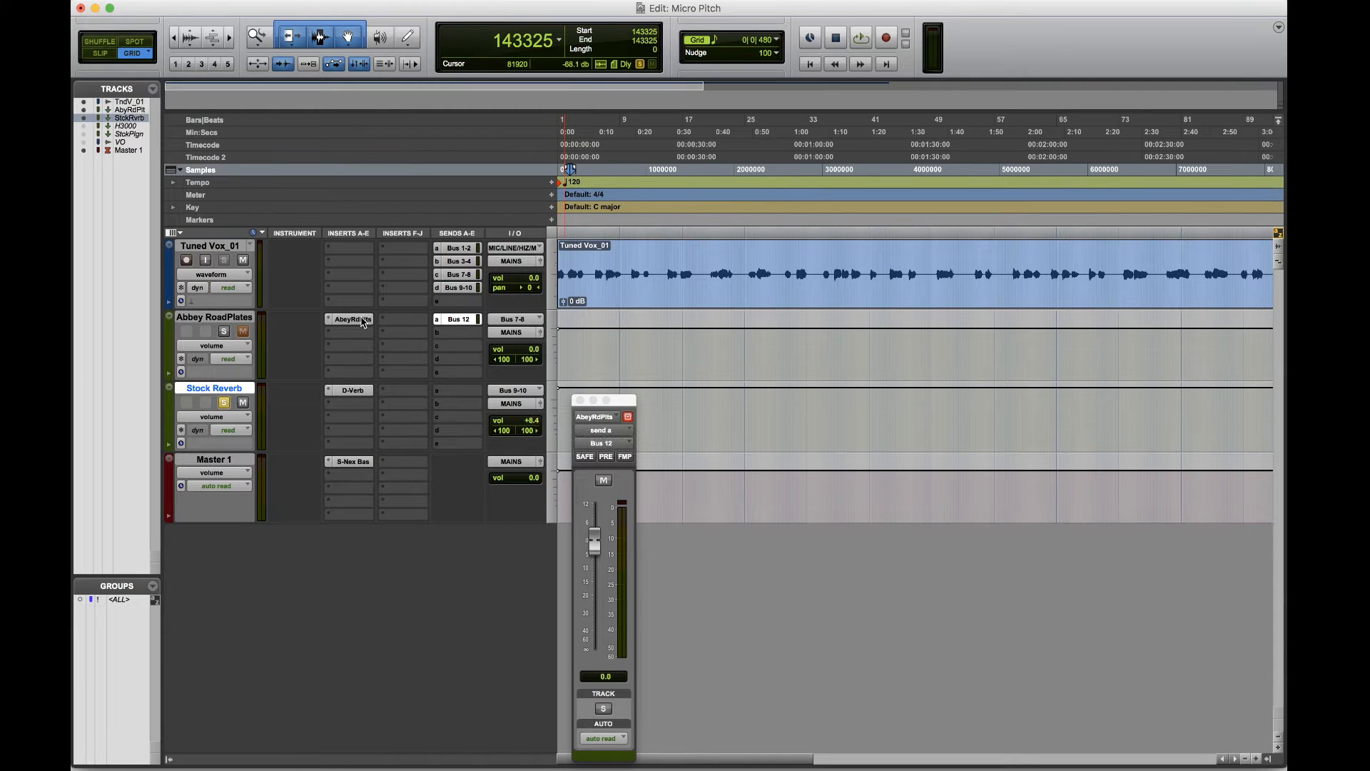
Set the D-Verb diffusion to 0 % and its HF cut to 10.58 kHz on the Stock Reverb track
left_click(359, 392)
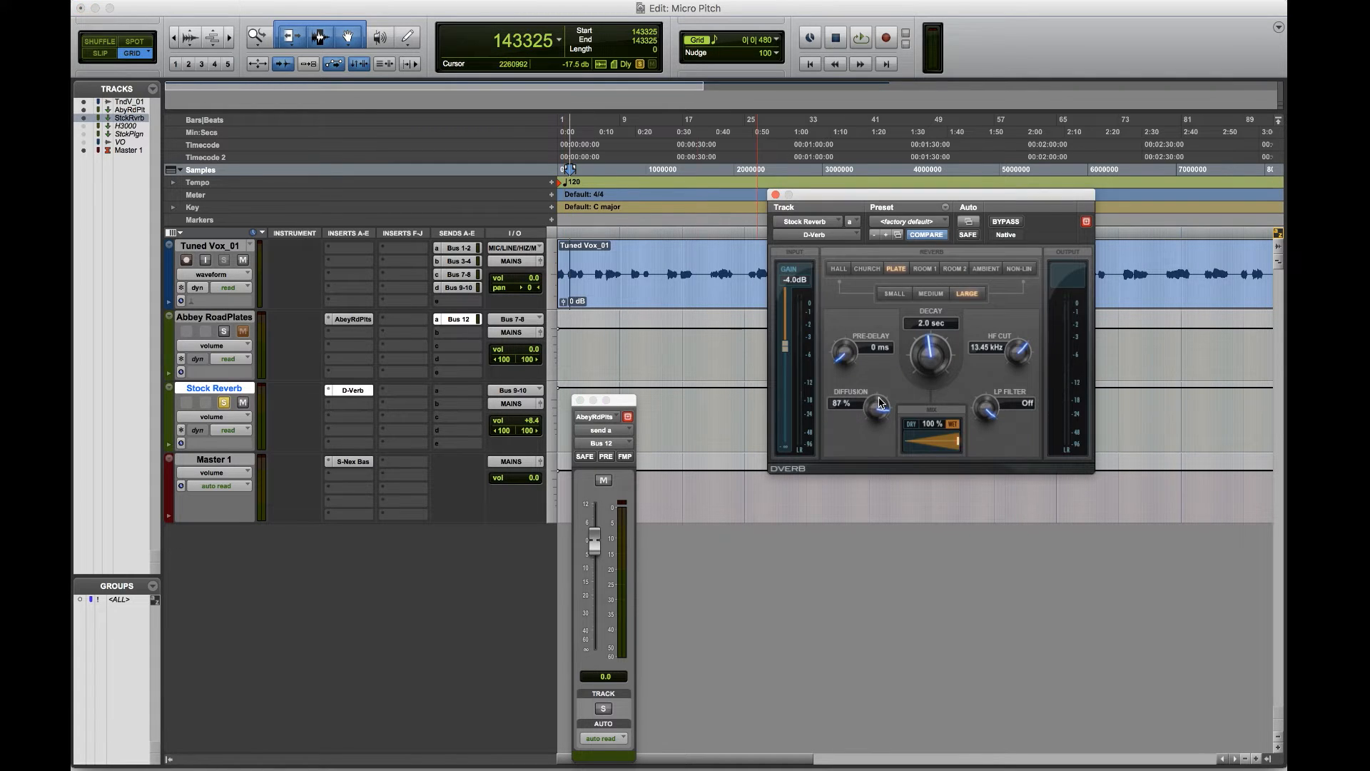
left_click_drag(870, 417, 892, 521)
Play the vocal while alternating solo between Stock Reverb and Abbey RoadPlates, ending with Abbey RoadPlates soloed
key("space")
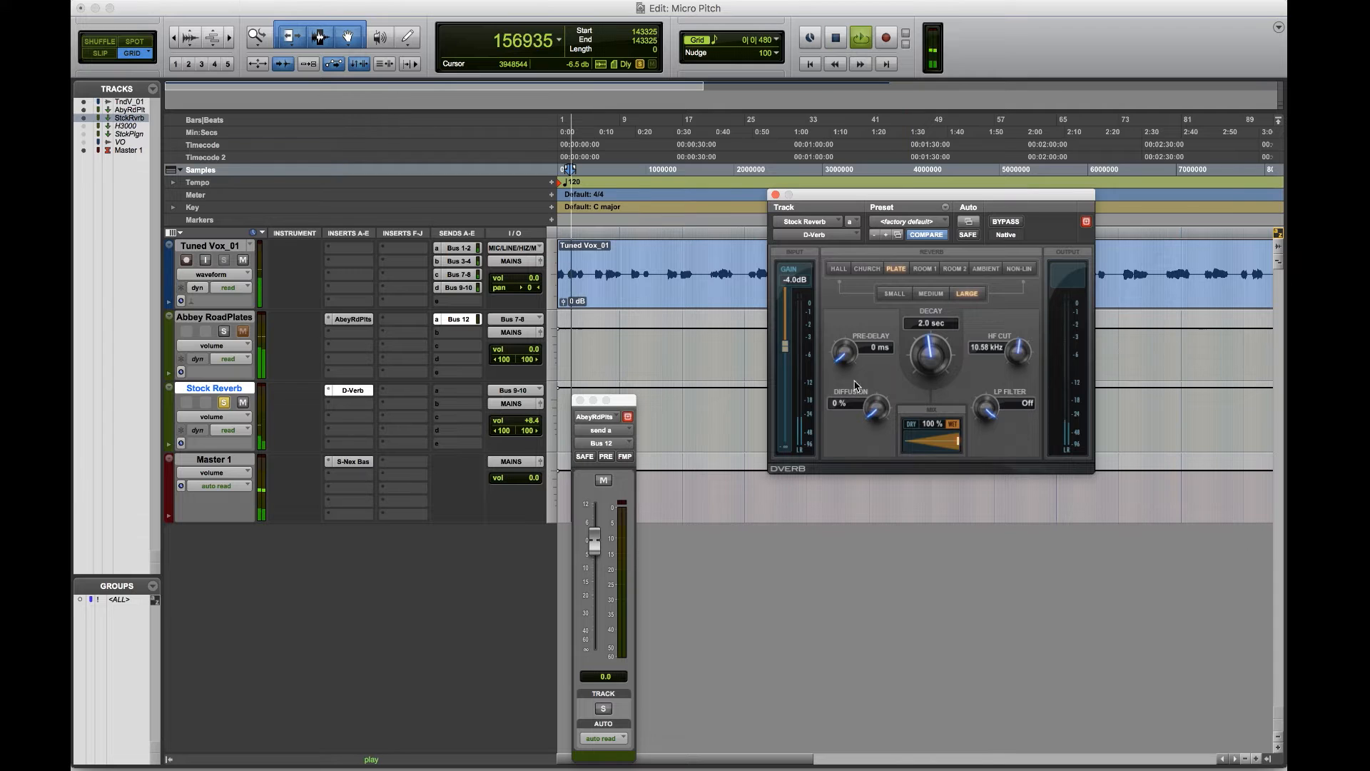
left_click(224, 331)
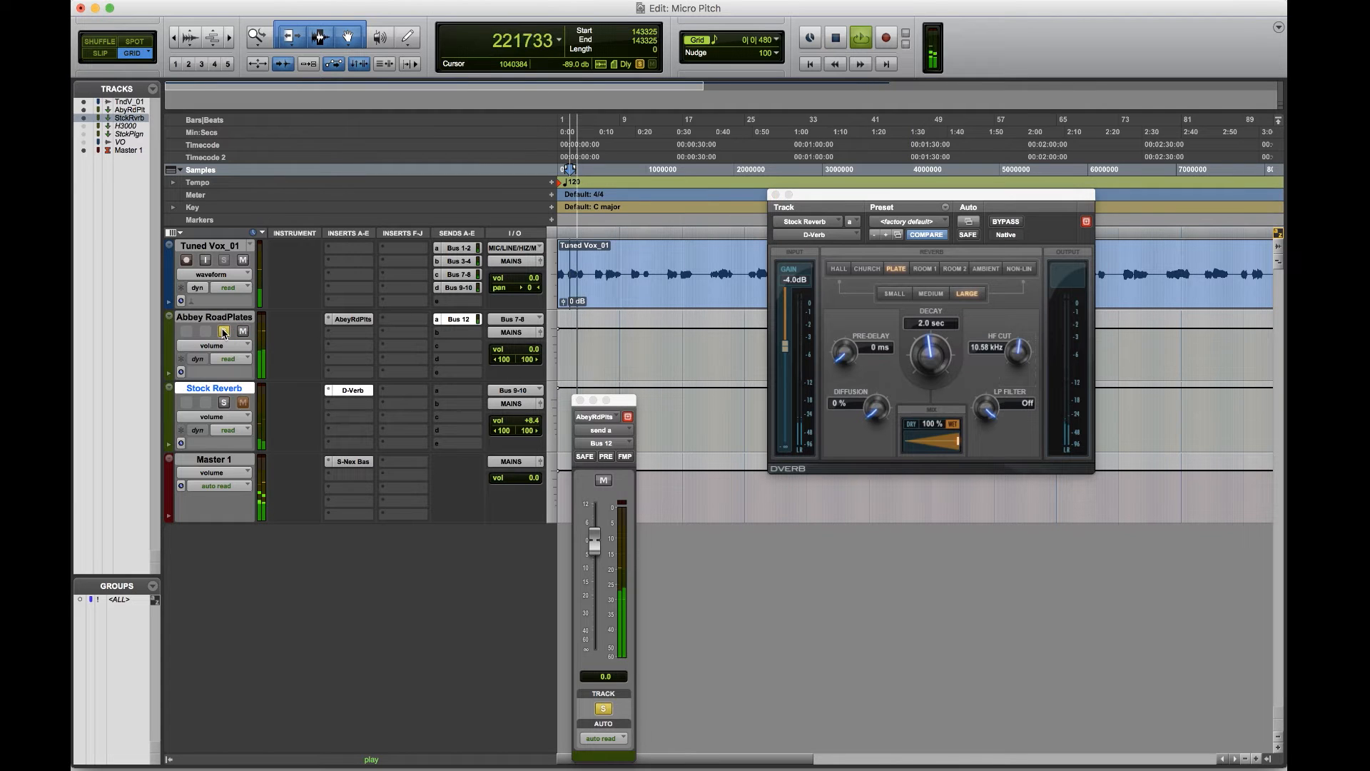
left_click(225, 403)
key("space")
key("space")
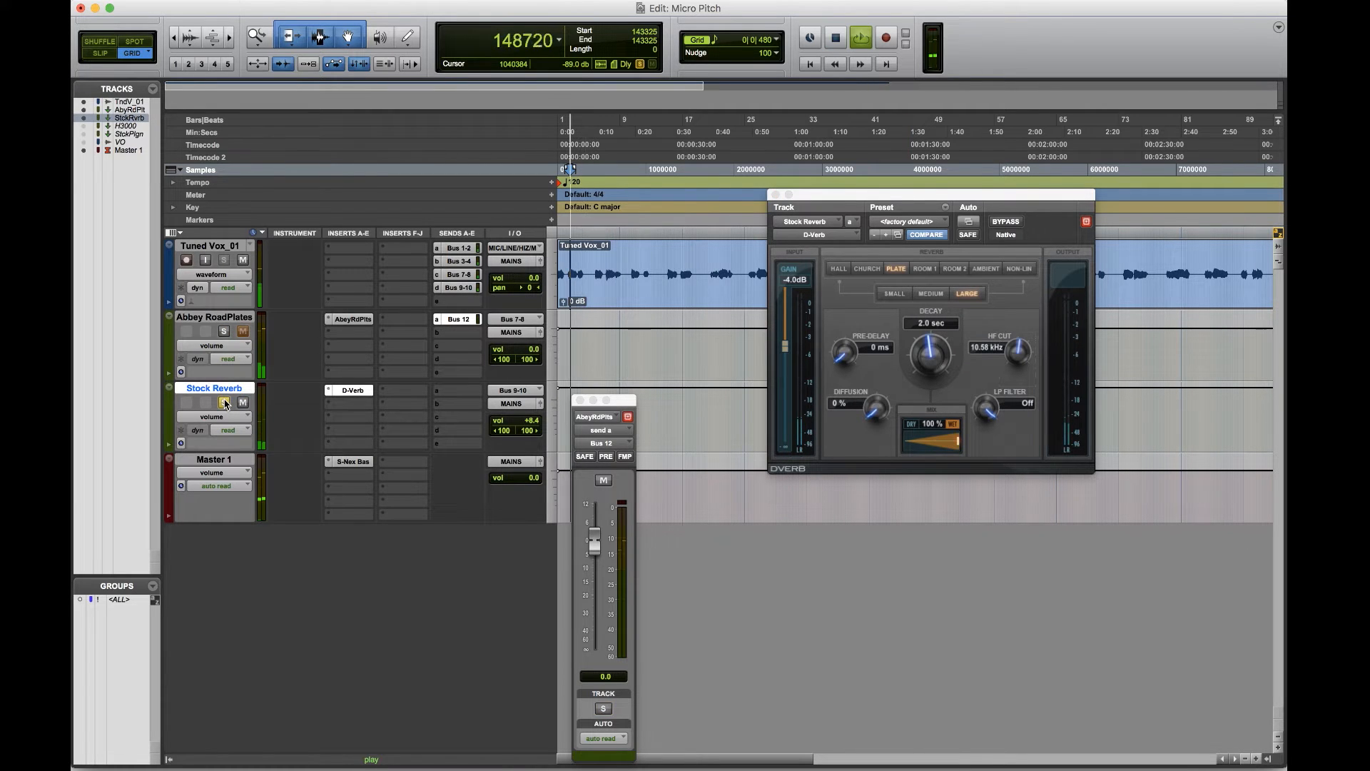
left_click(224, 331)
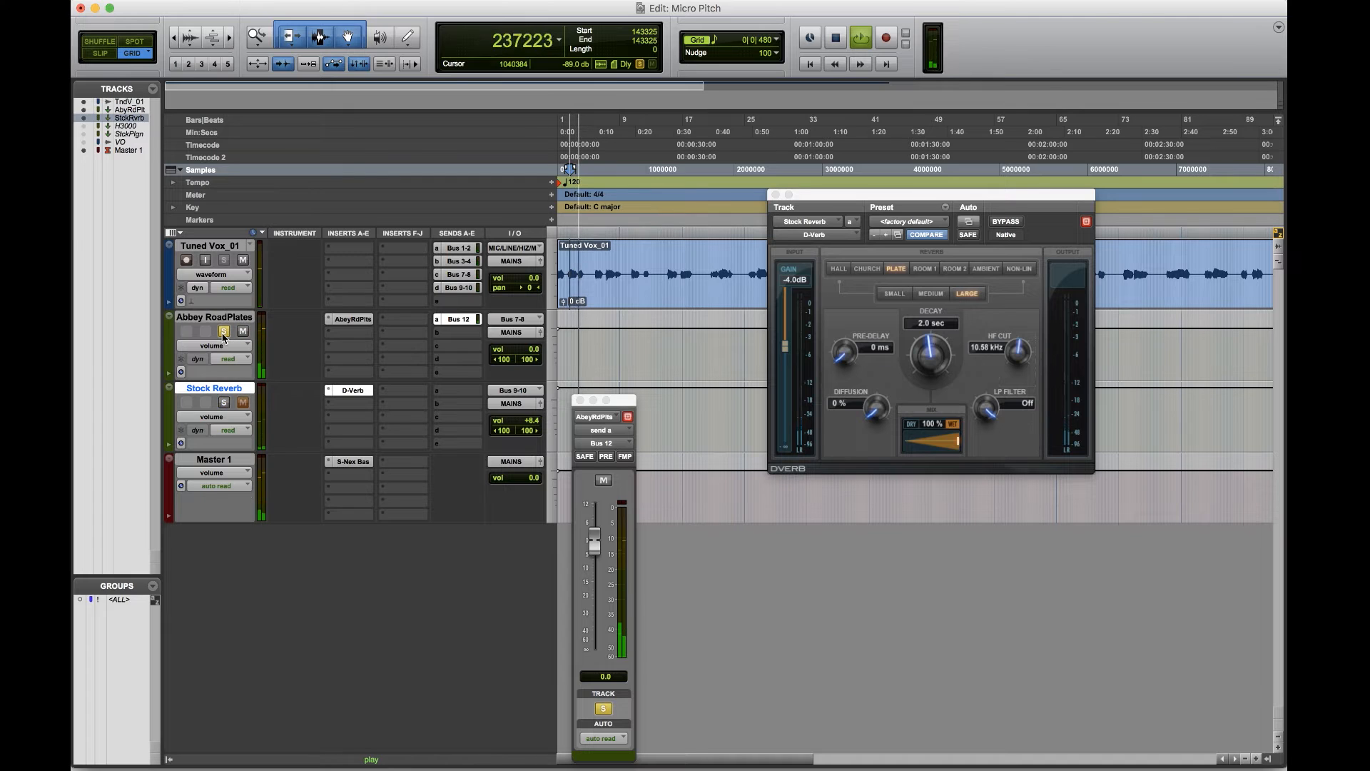
key("space")
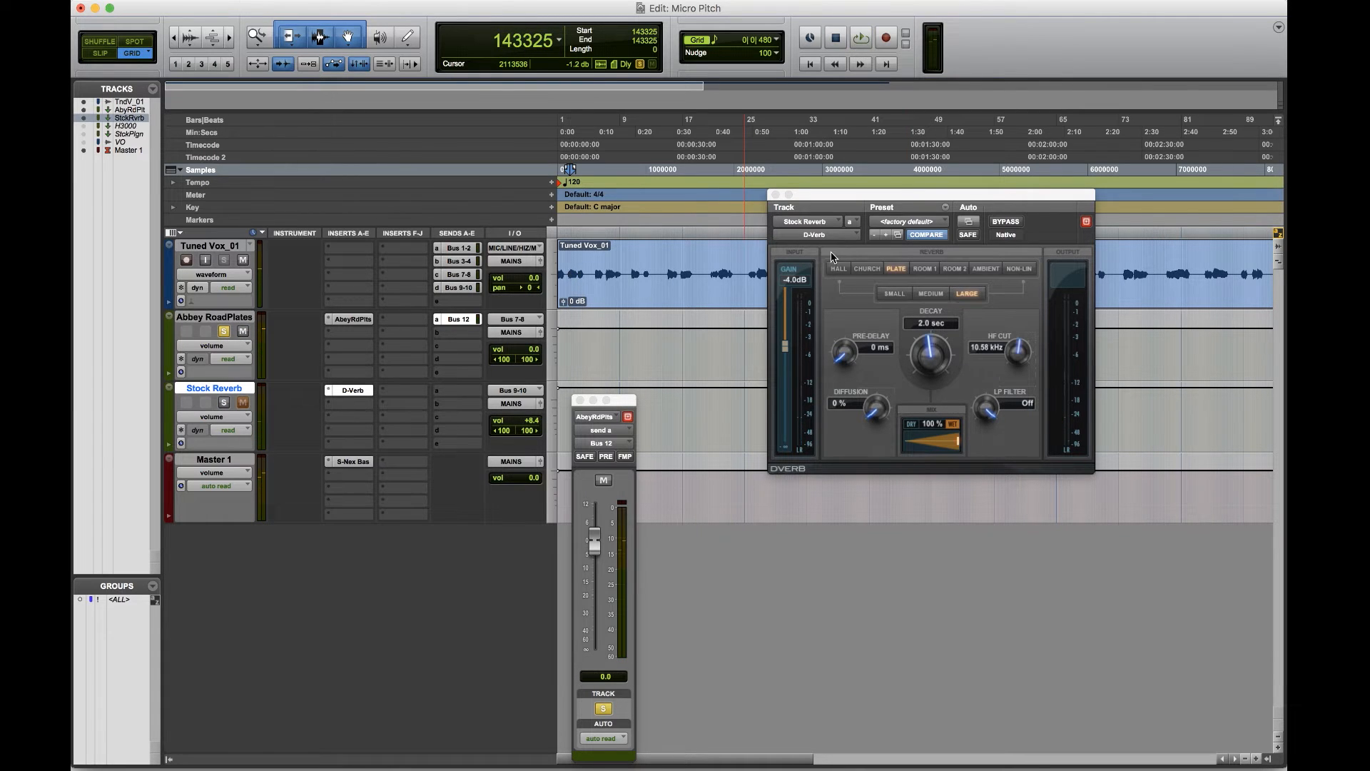
Insert the stereo FabFilter Pro-Q 2 after D-Verb on the Stock Reverb track
left_click(350, 412)
mouse_move(400, 433)
mouse_move(500, 437)
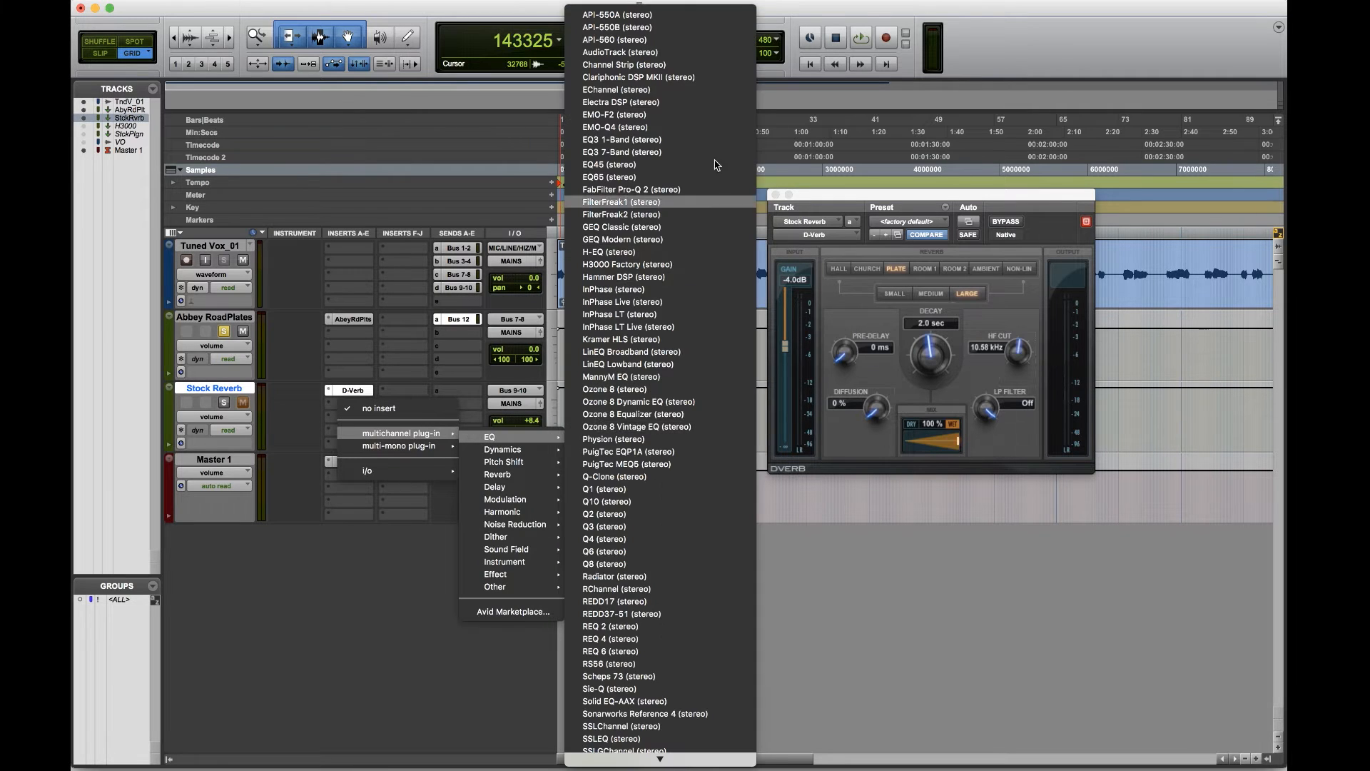
left_click(666, 190)
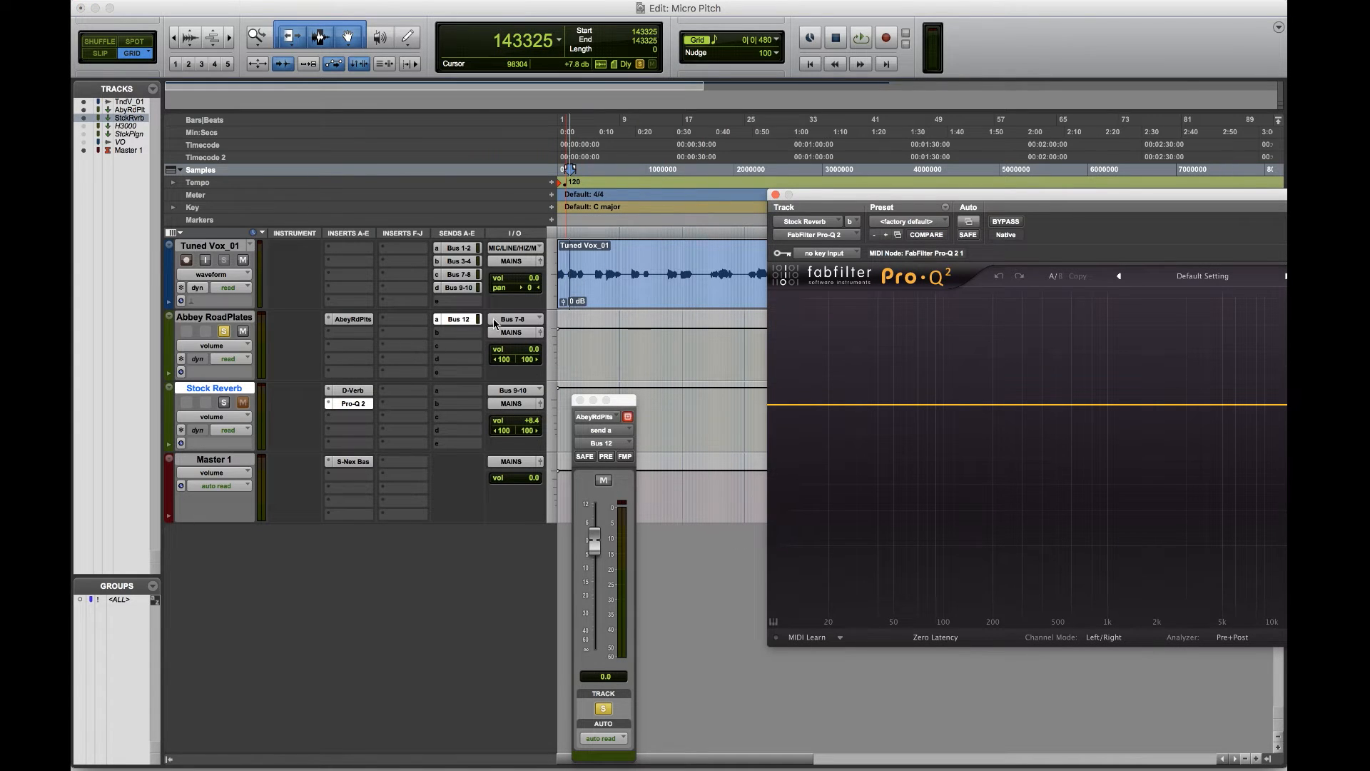
Set Pro-Q 2's key input to Bus 12 (Mono) and unsolo the Abbey RoadPlates track
left_click(820, 256)
mouse_move(831, 295)
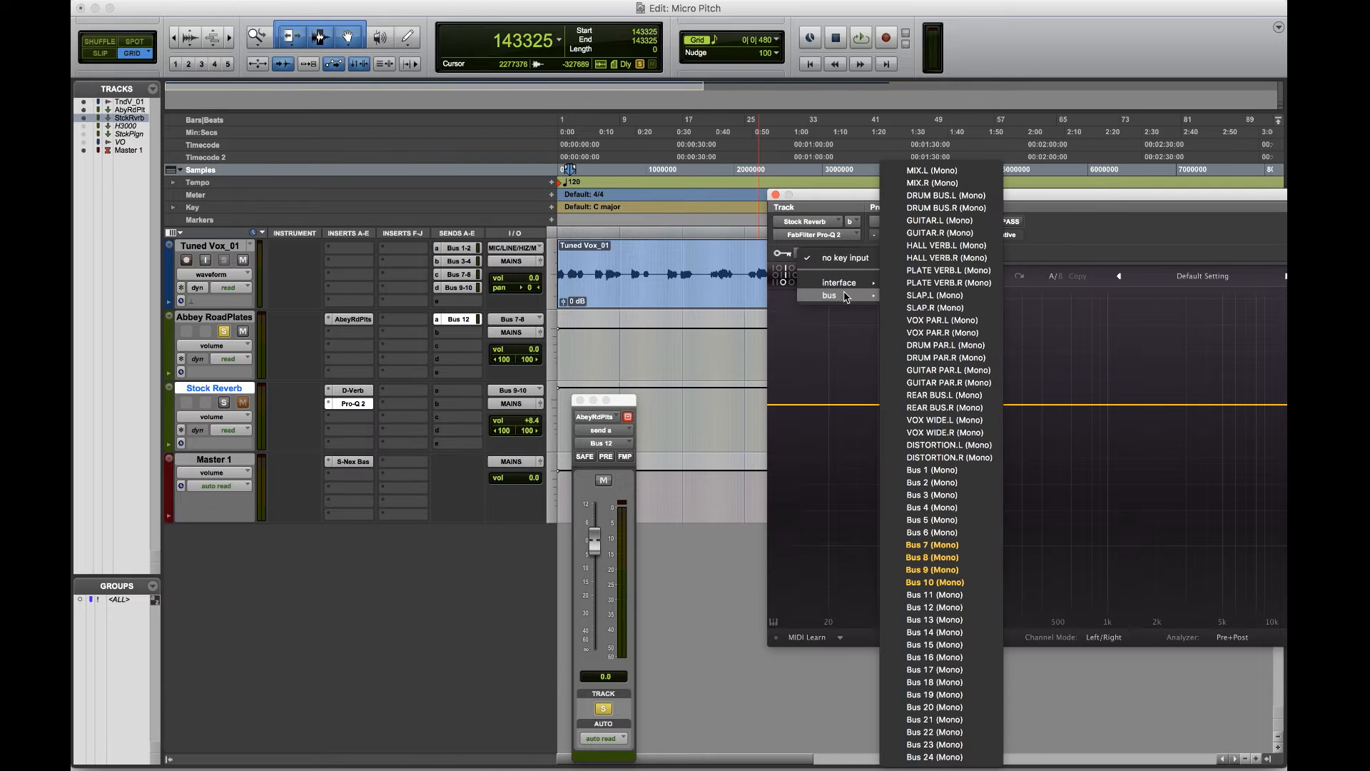
left_click(940, 607)
left_click_drag(1033, 204, 737, 210)
left_click(226, 331)
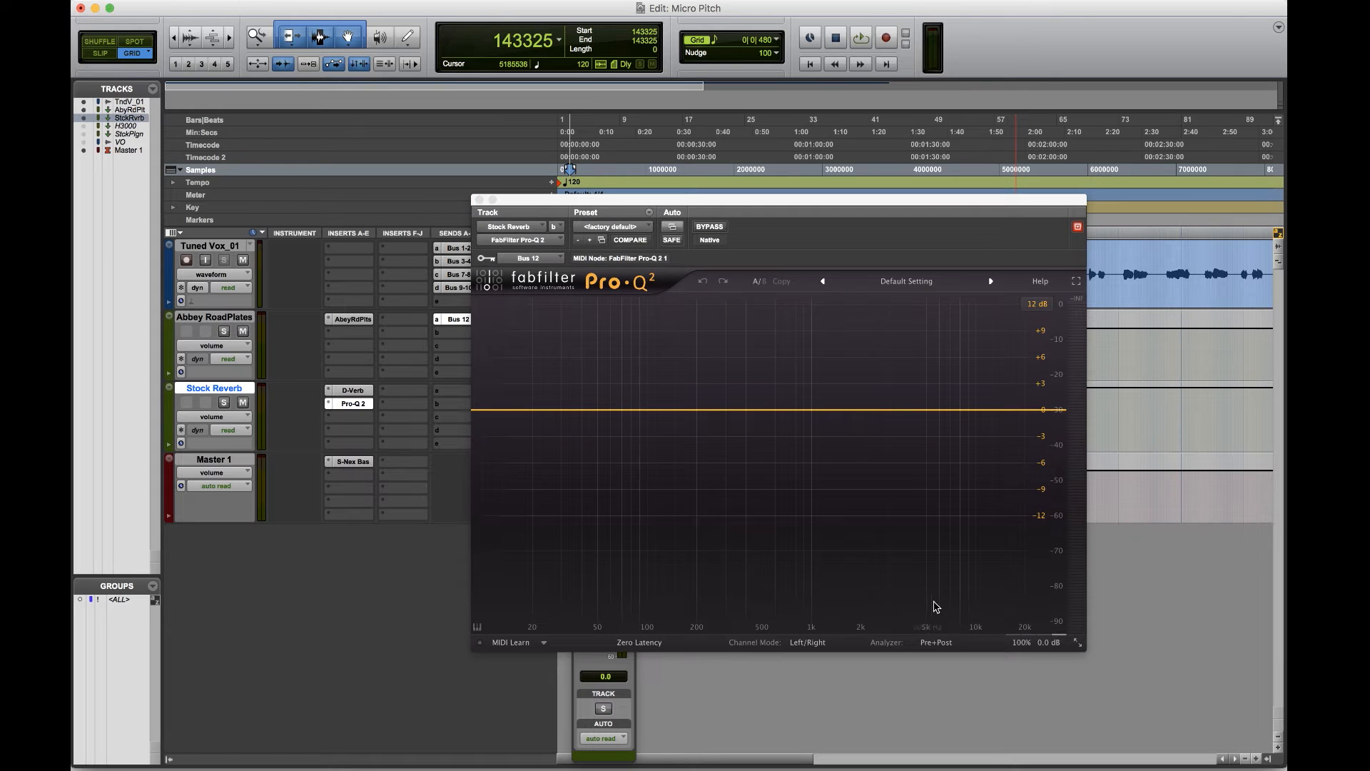
Start EQ Match in Pro-Q 2 with Side Chain as the reference and play the vocal through it for analysis
left_click(937, 643)
left_click(982, 626)
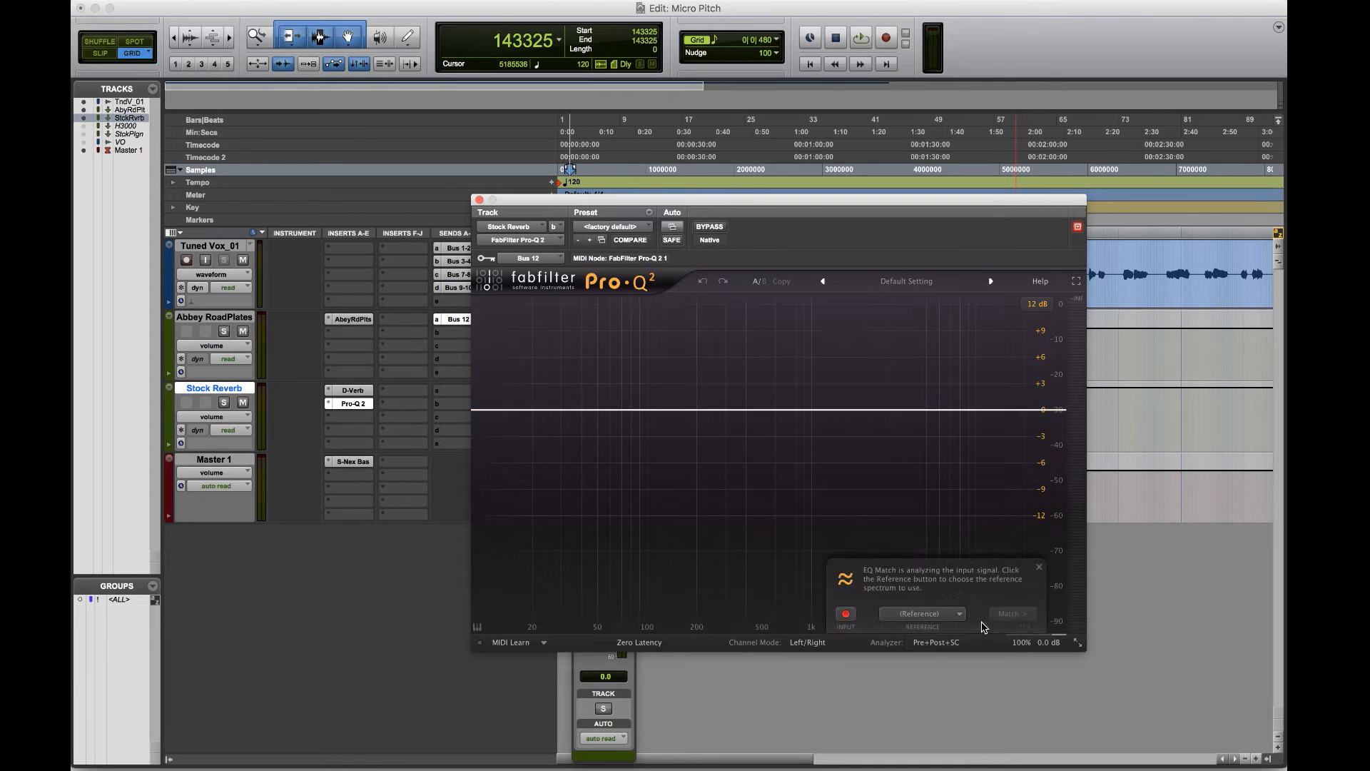
left_click(939, 615)
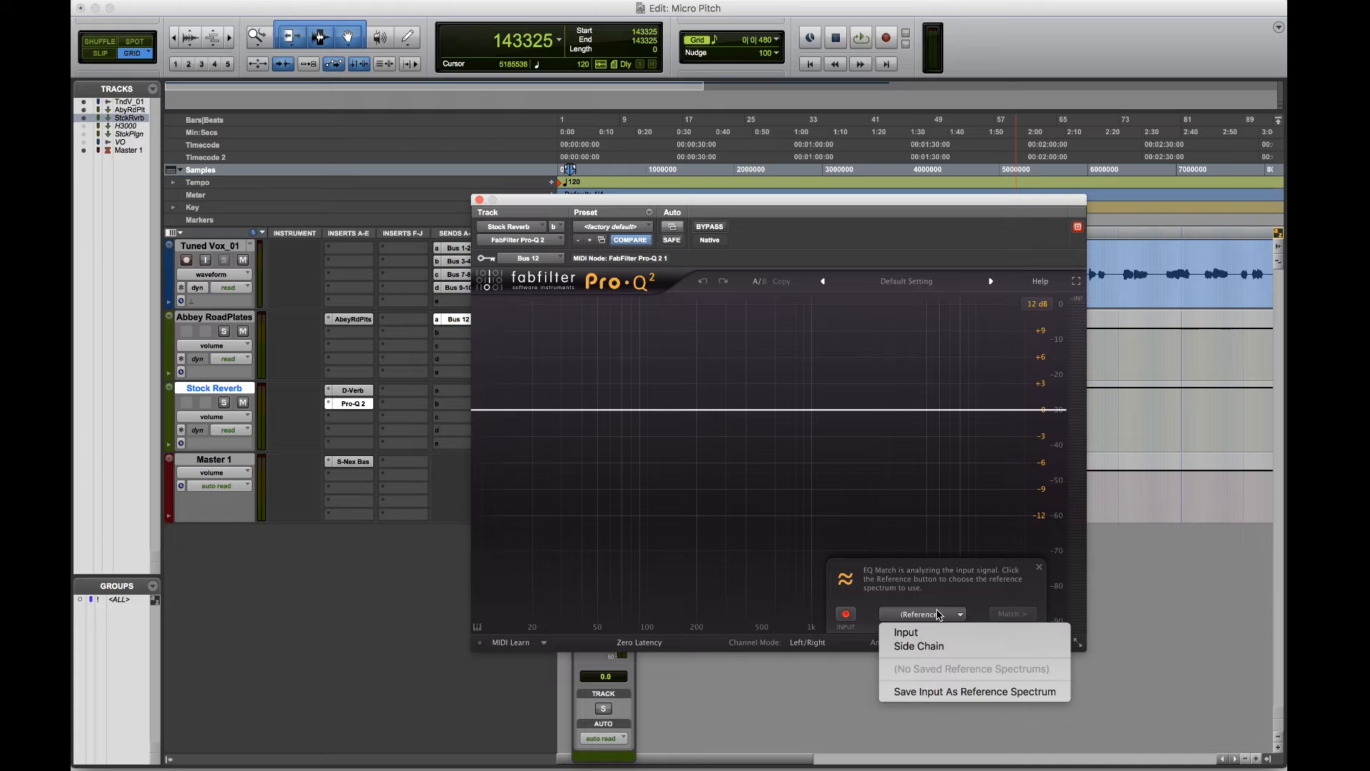
left_click(933, 647)
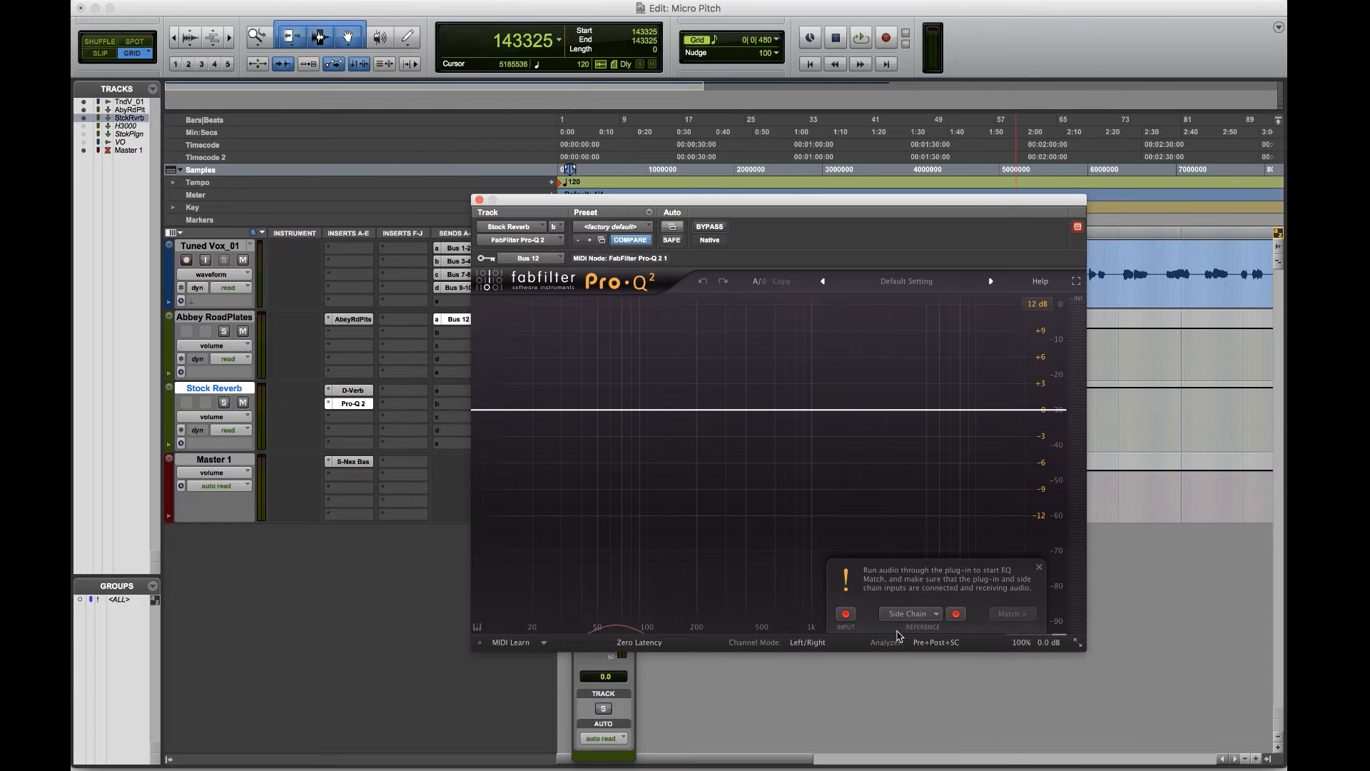
key("space")
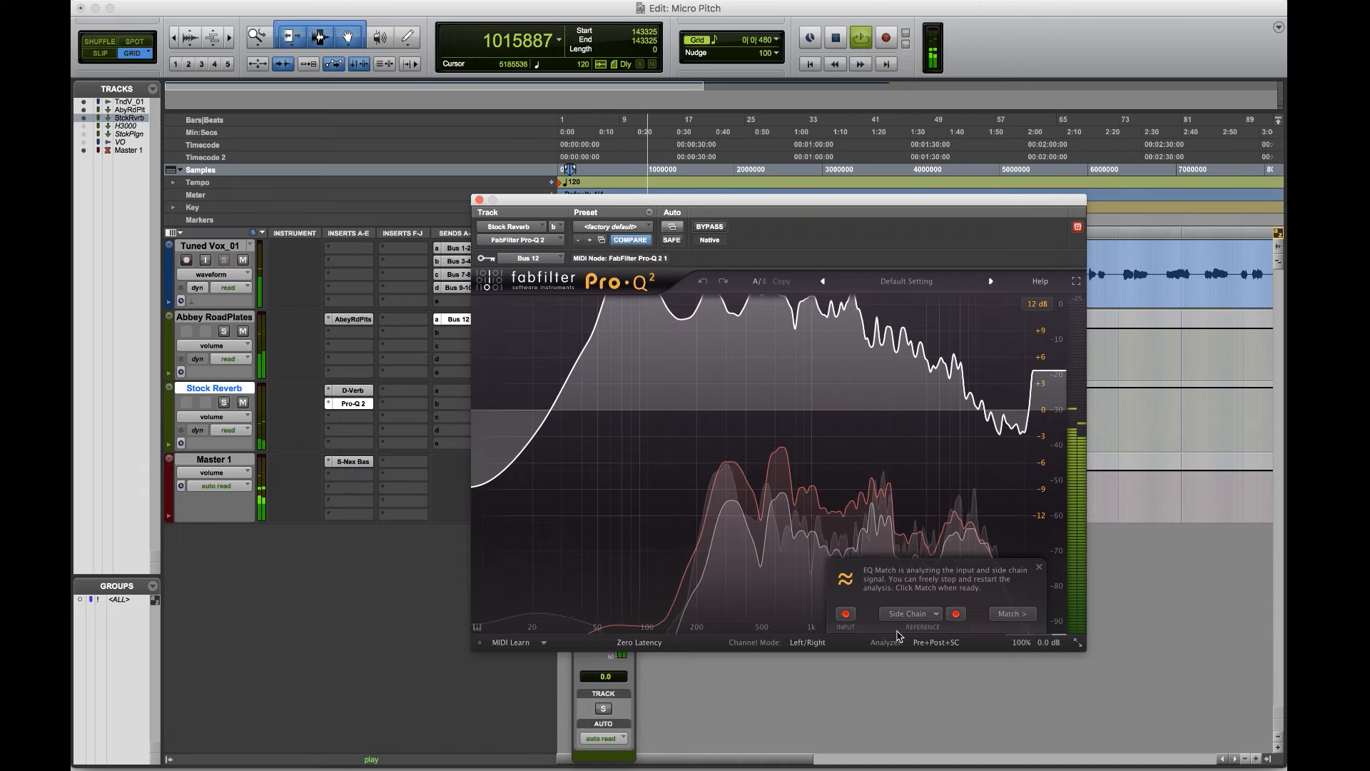
key("space")
Match the analyzed spectrum with 24 EQ bands and finish the EQ Match
left_click(1017, 615)
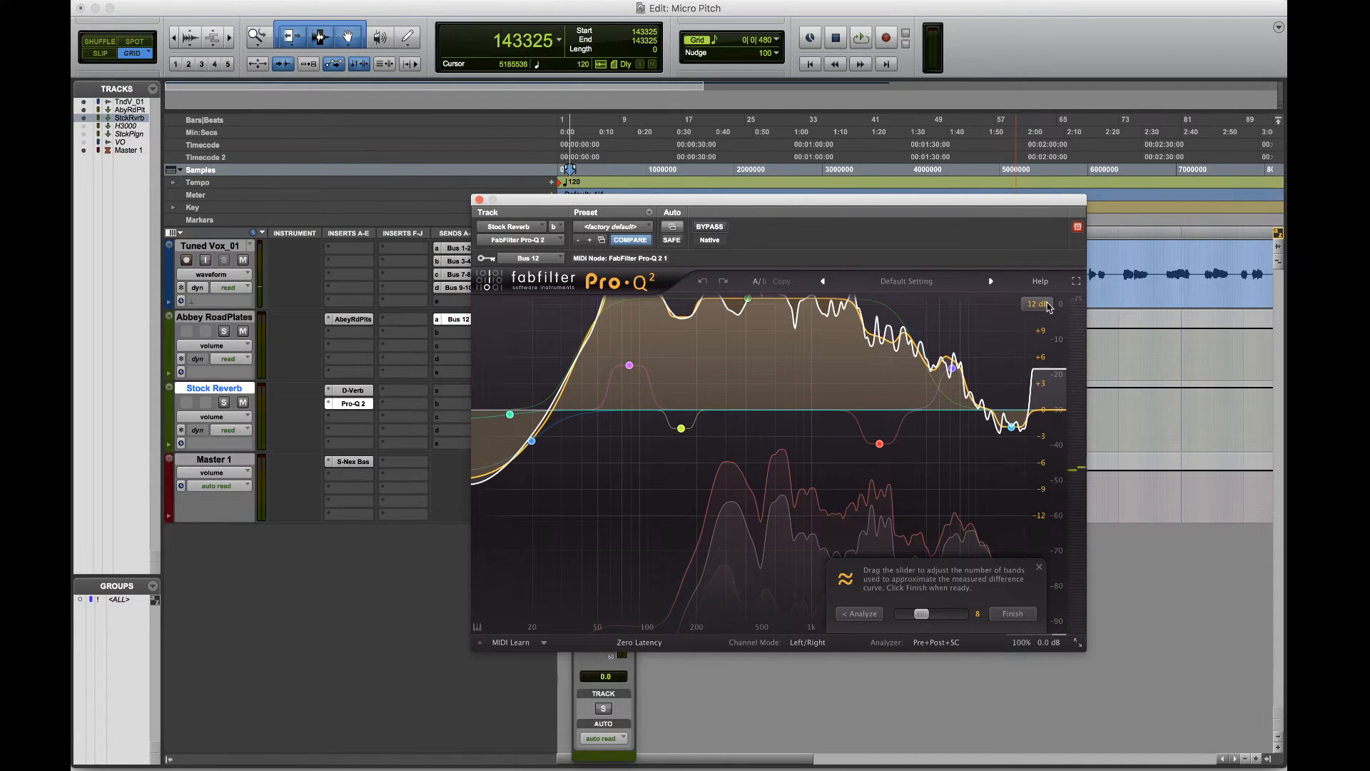
left_click_drag(929, 618, 985, 621)
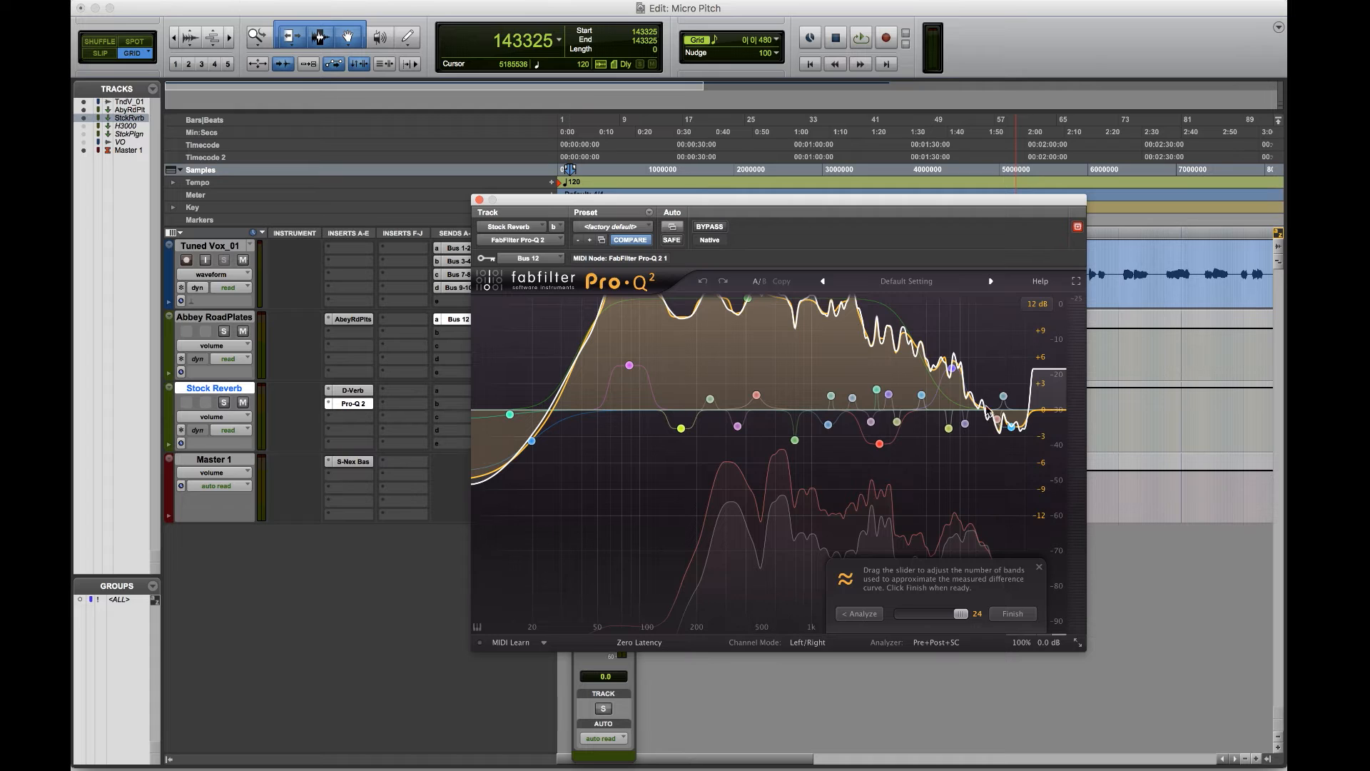
mouse_move(1040, 641)
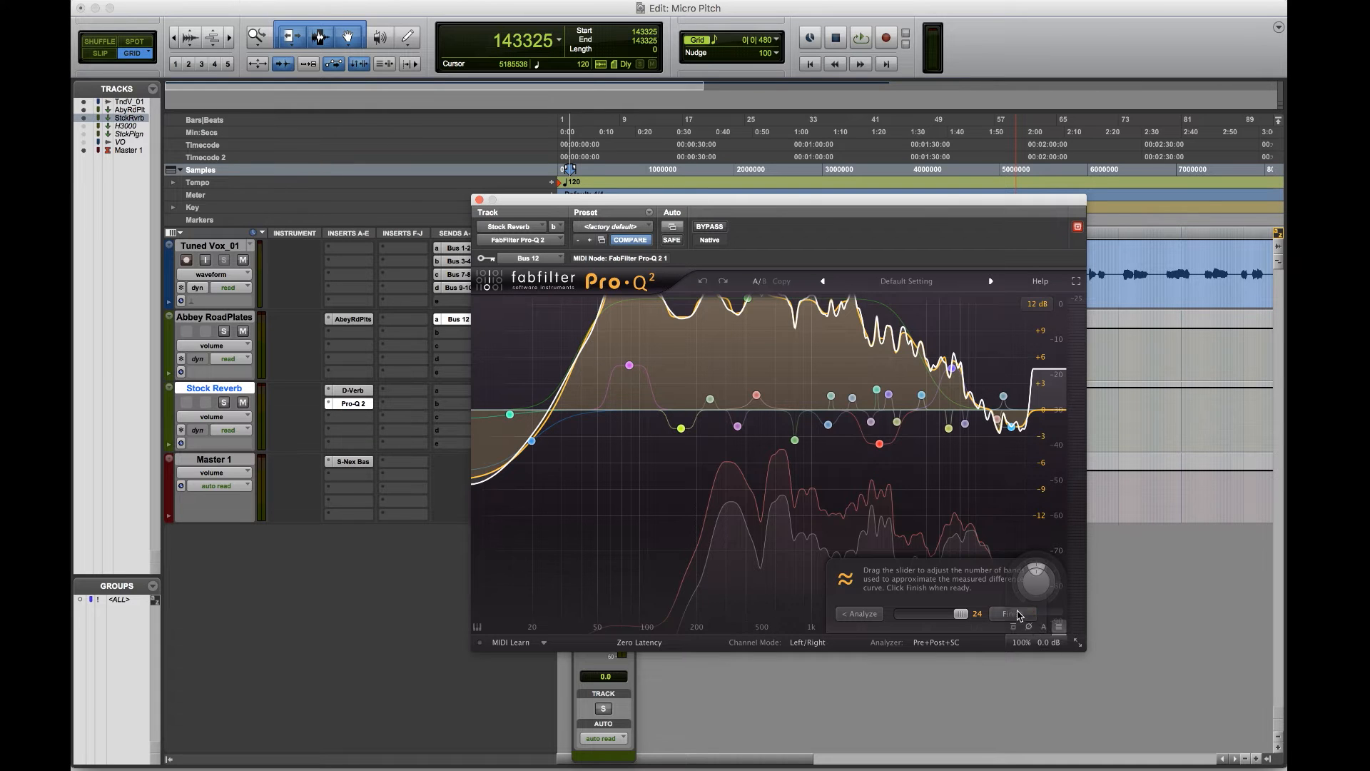
left_click(1019, 613)
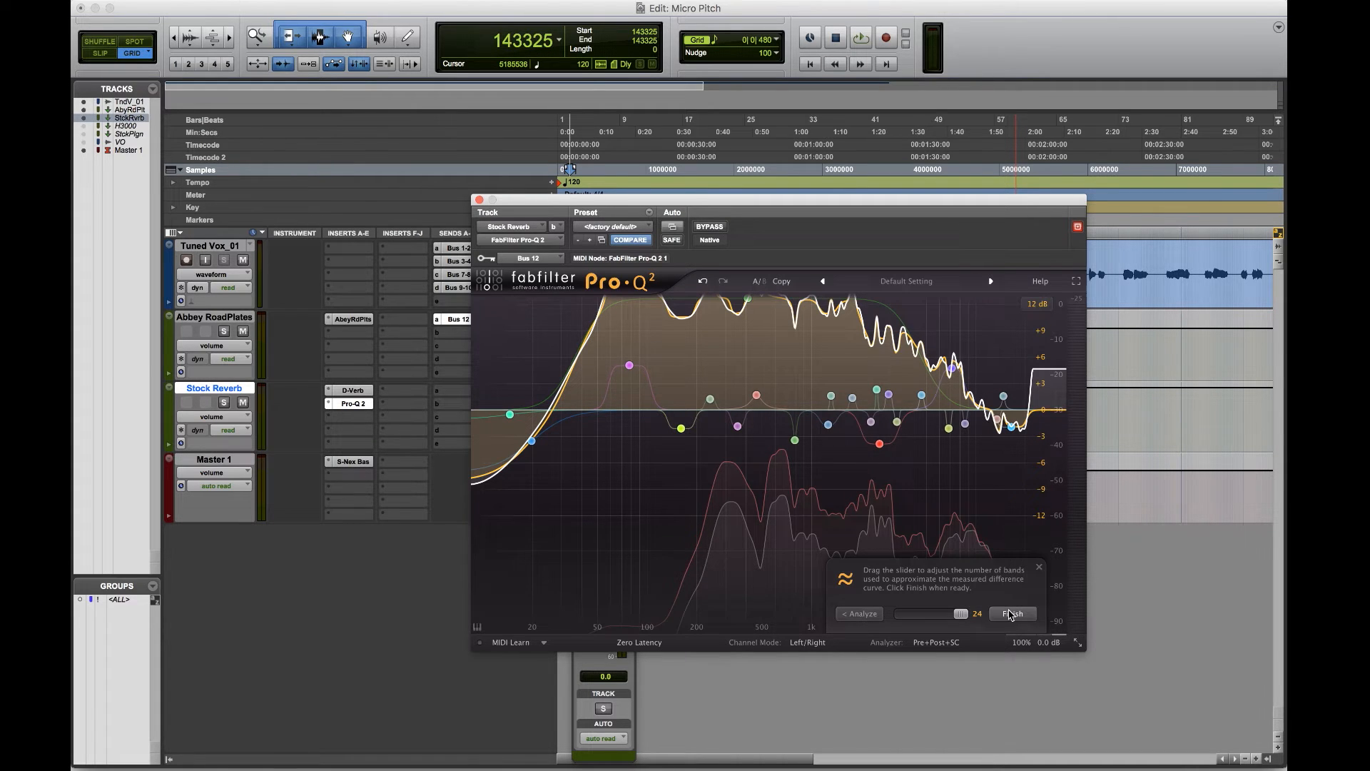
left_click(1011, 614)
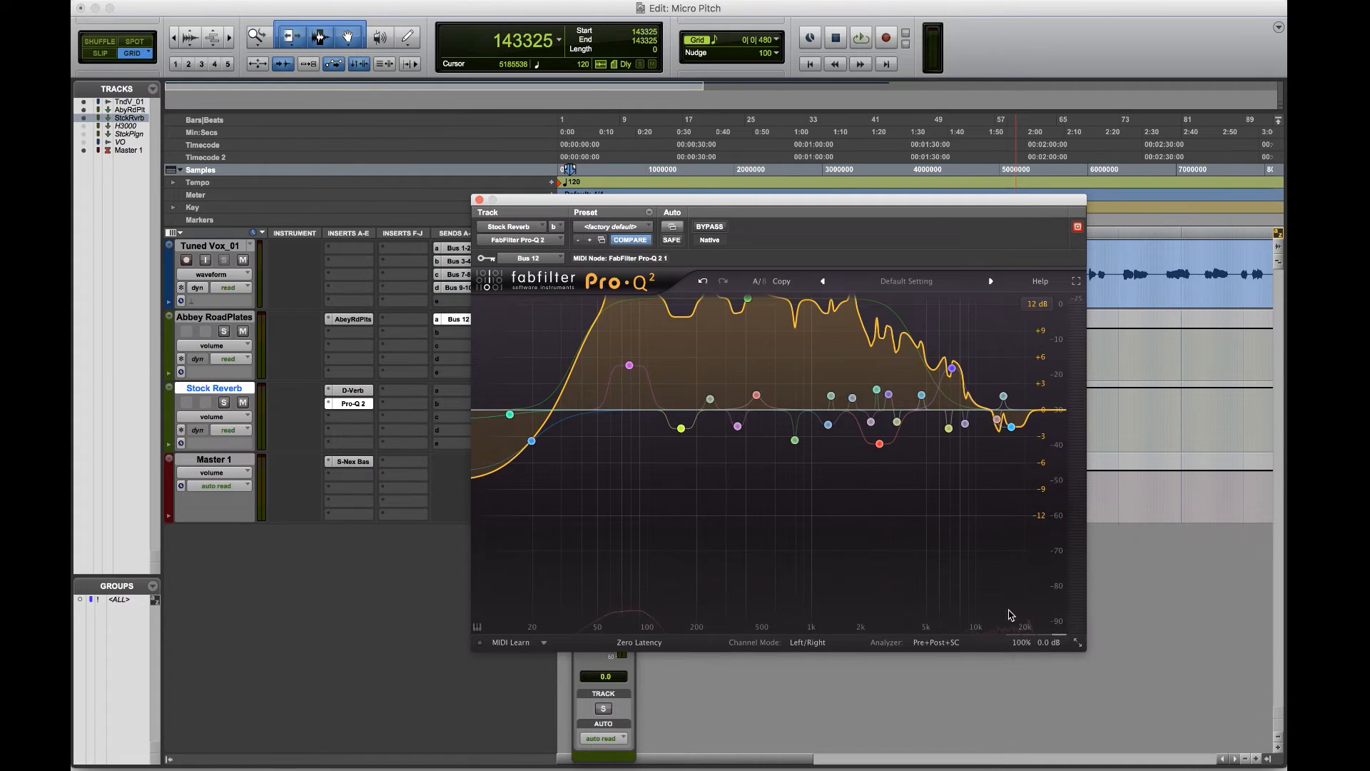
Play the vocal with Abbey RoadPlates soloed, switching the solo to Stock Reverb for comparison
left_click(224, 332)
key("space")
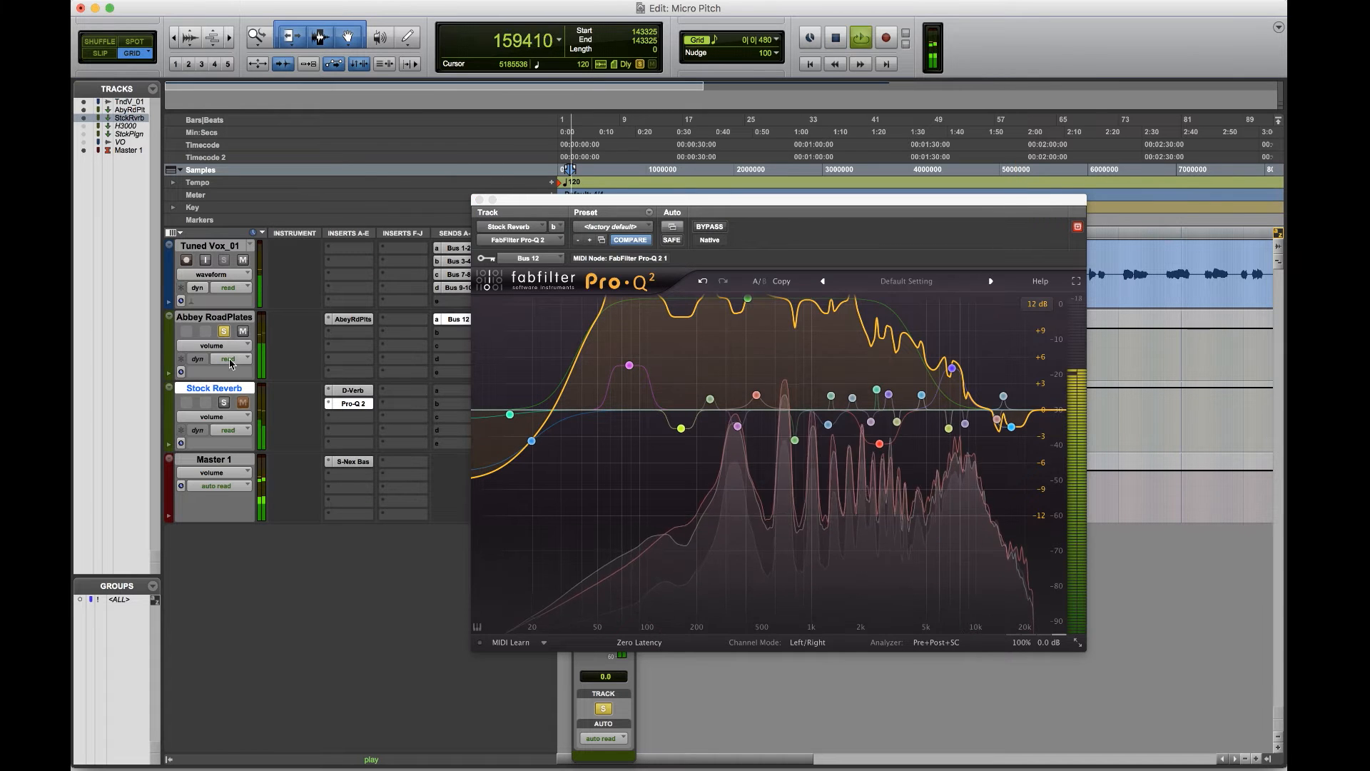
left_click(226, 402)
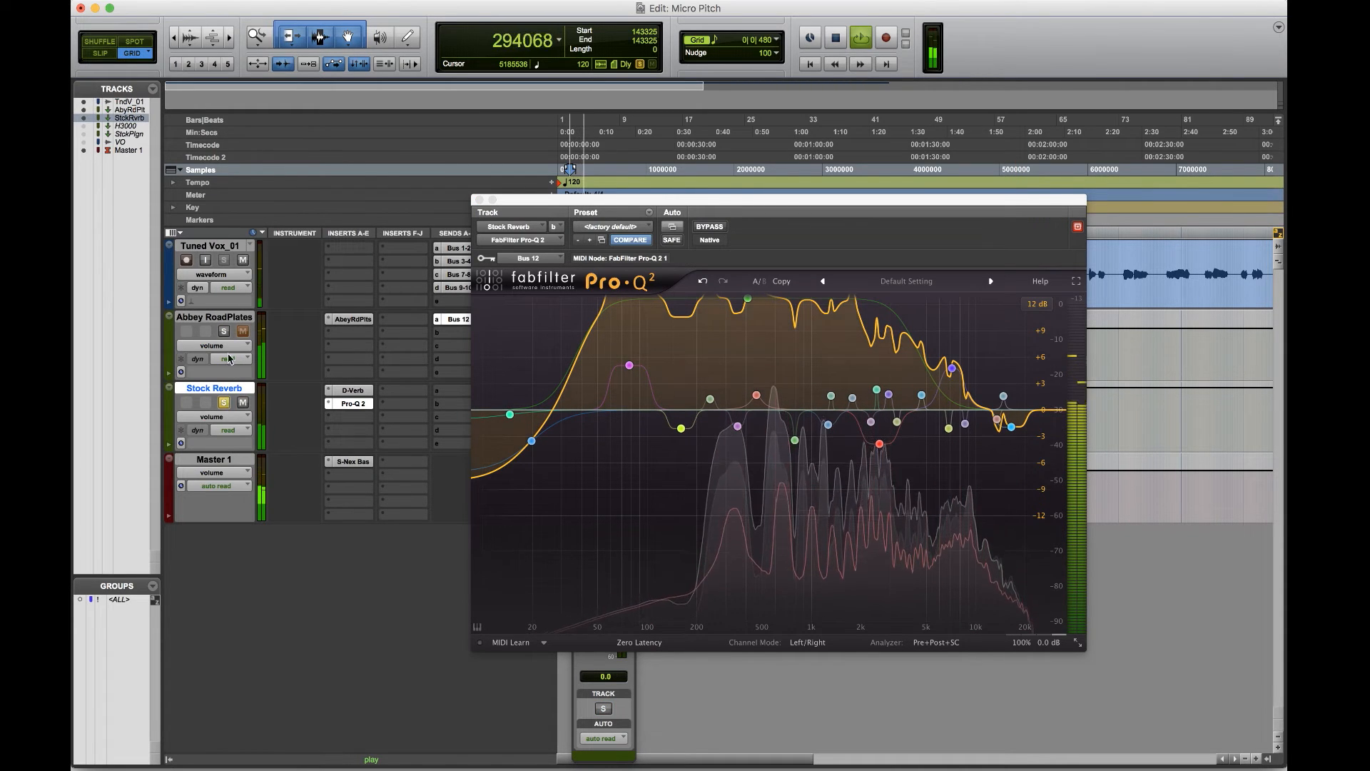
Close Pro-Q 2 and lower the Stock Reverb track volume to +4.2 dB while comparing it with Abbey RoadPlates
left_click(479, 200)
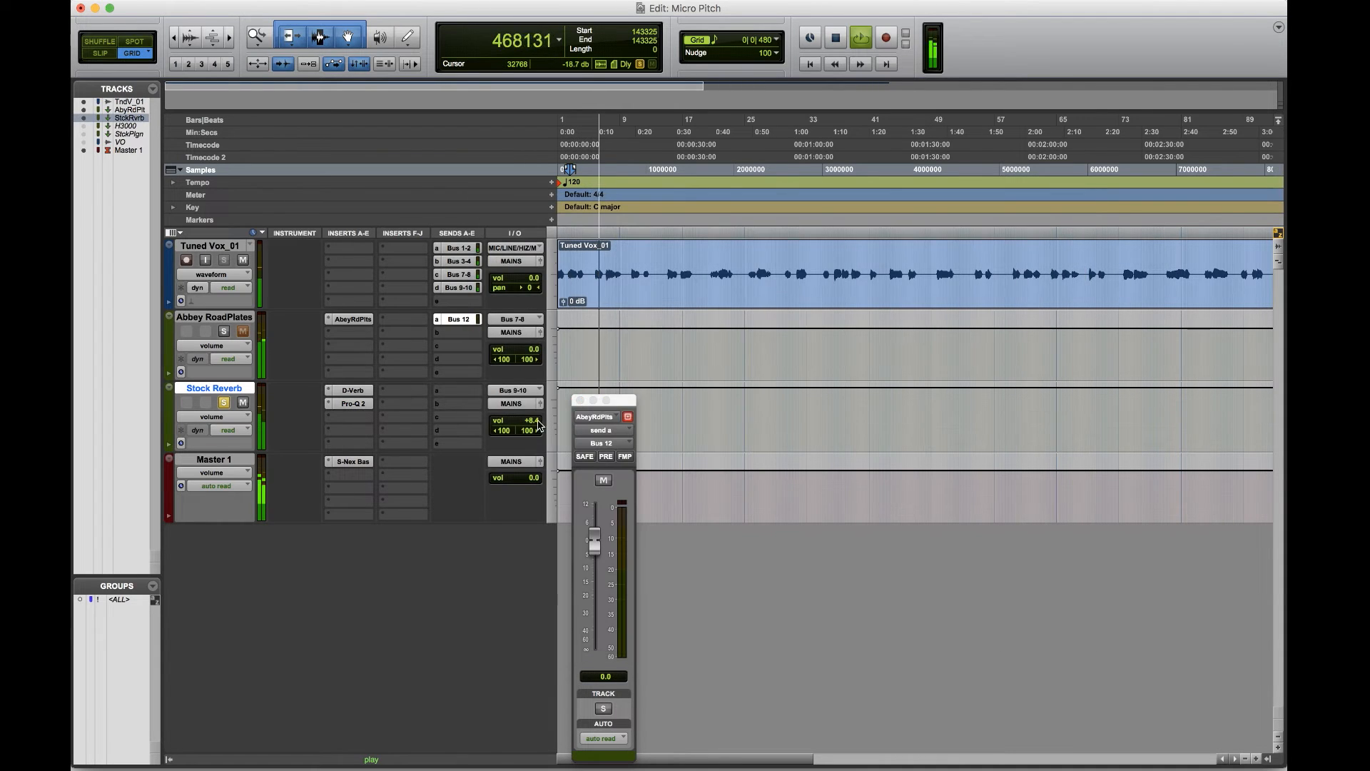
left_click_drag(539, 425, 537, 433)
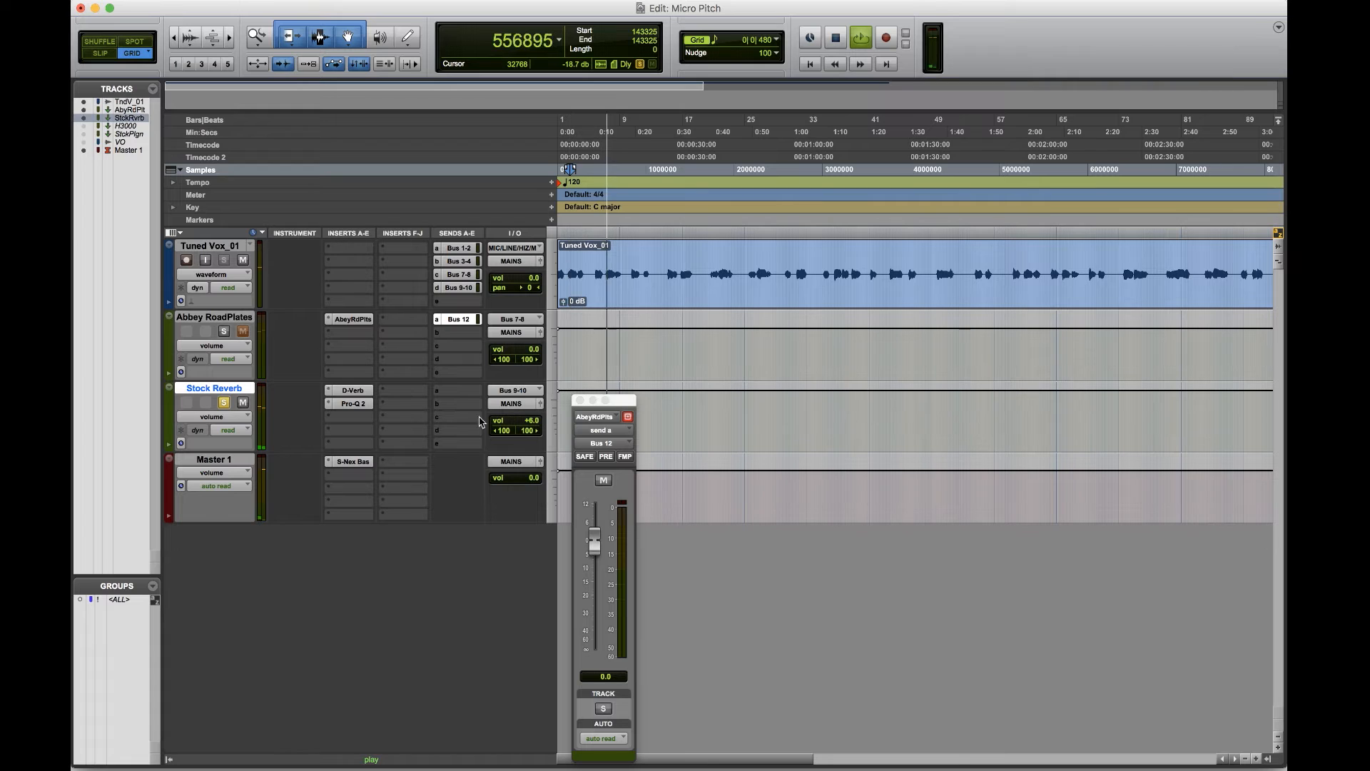
left_click(224, 332)
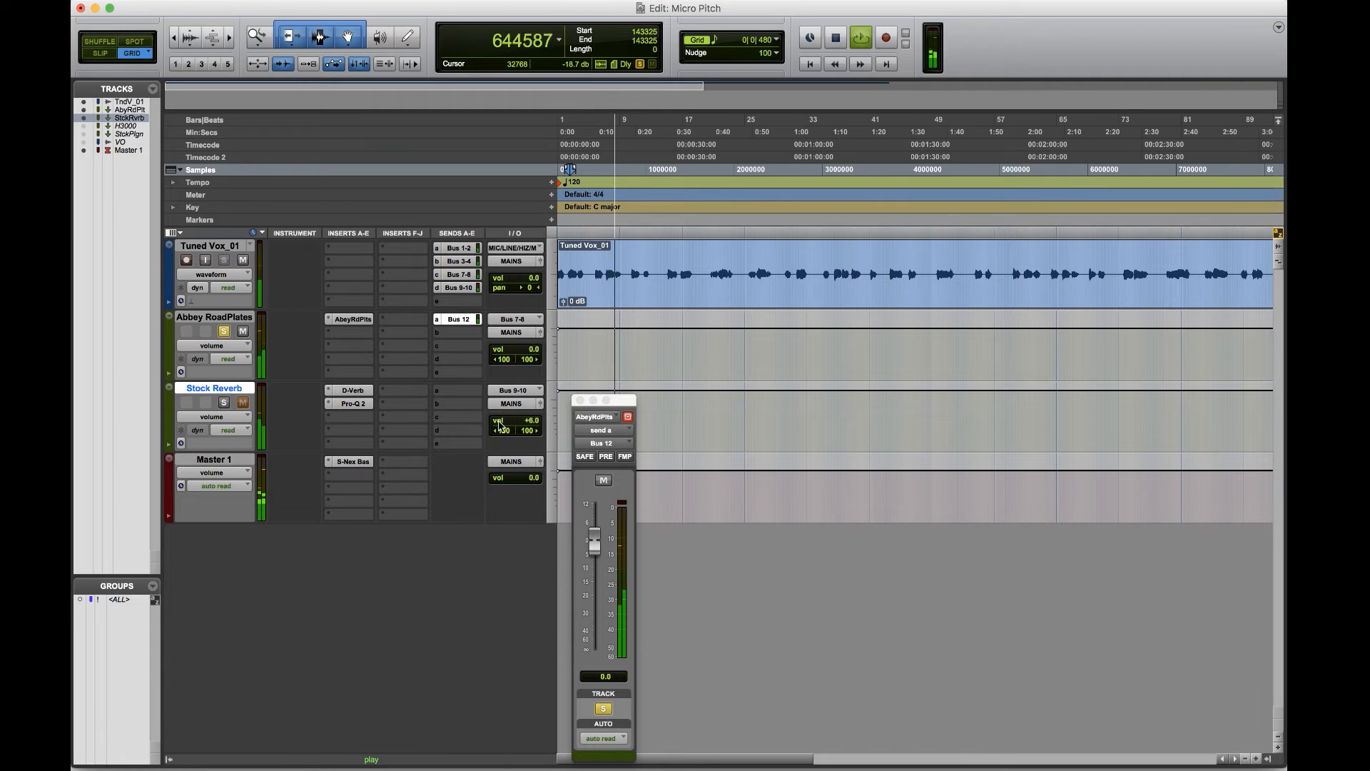
left_click_drag(533, 421, 532, 426)
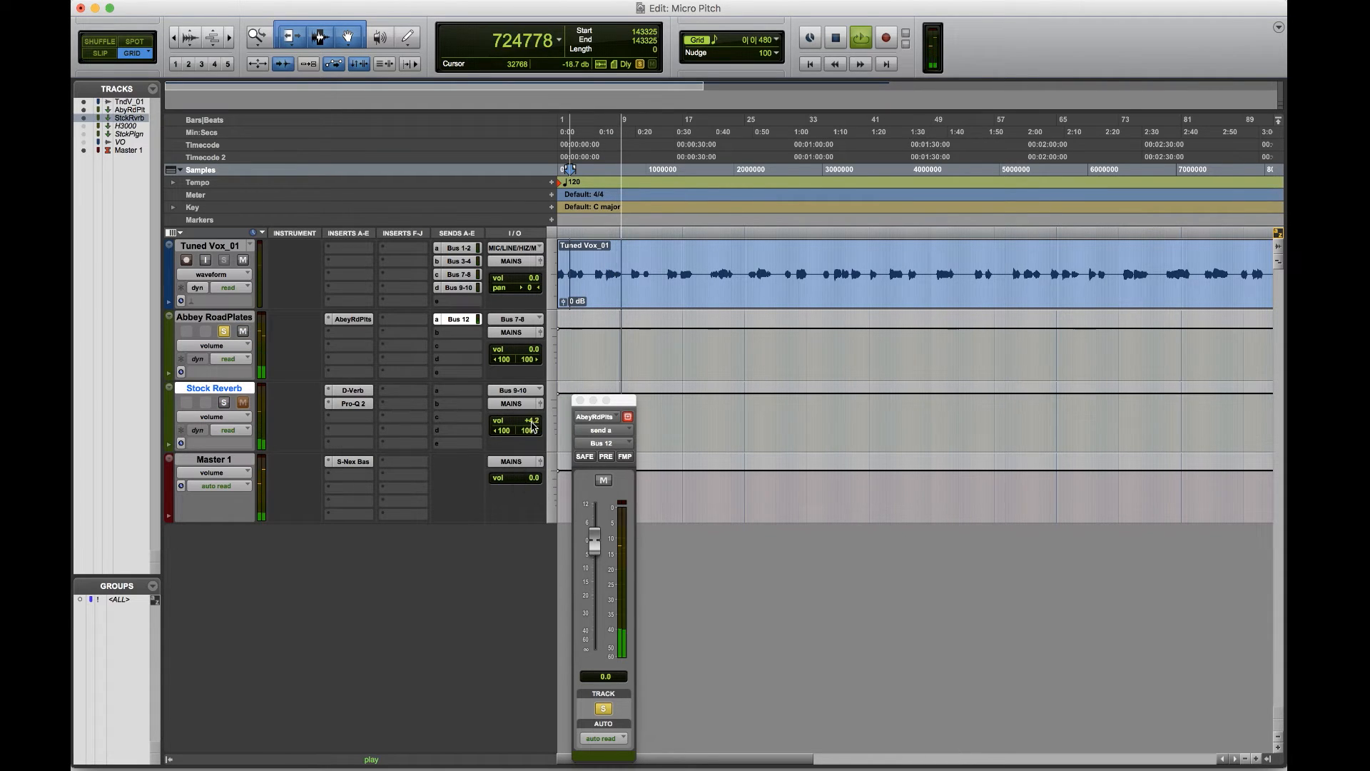
Compare Stock Reverb with Abbey RoadPlates by switching solo between them, and stop playback with Abbey RoadPlates soloed
left_click(224, 403)
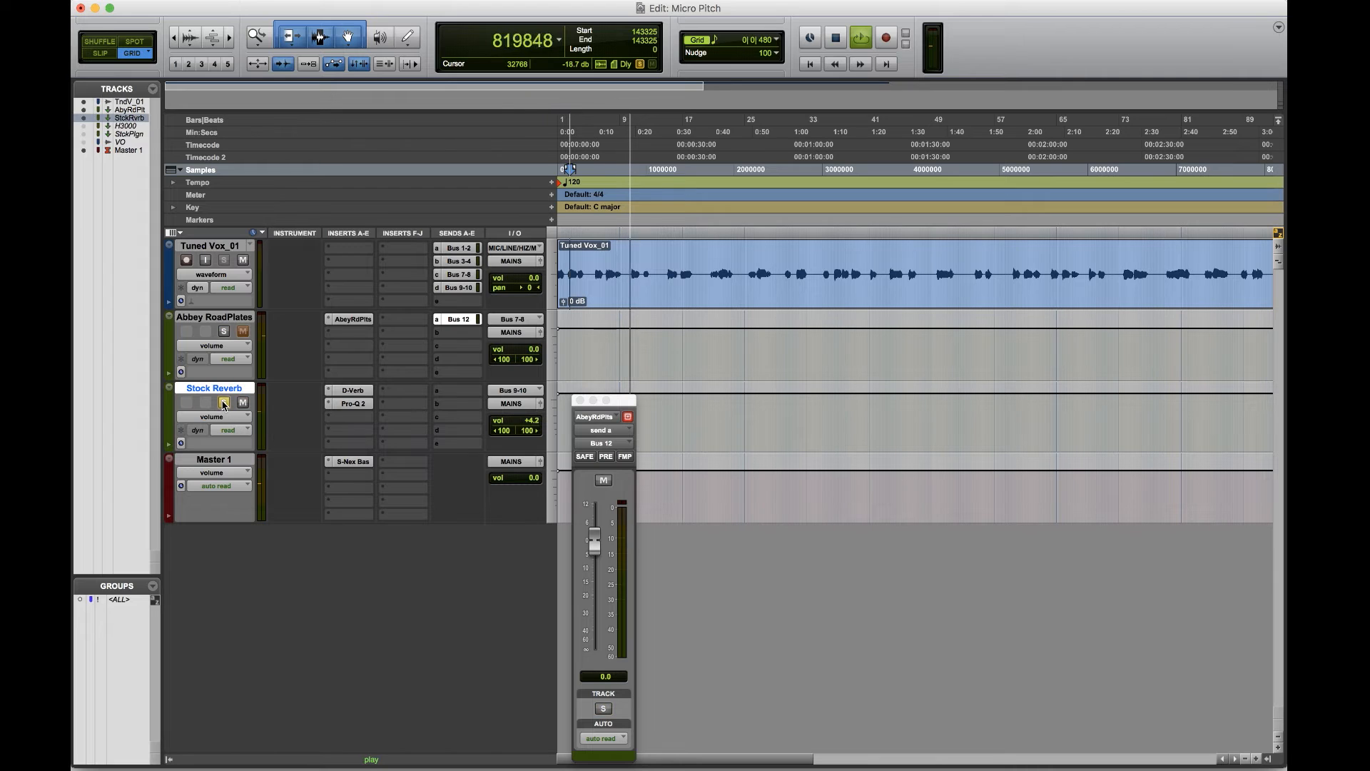
left_click(224, 332)
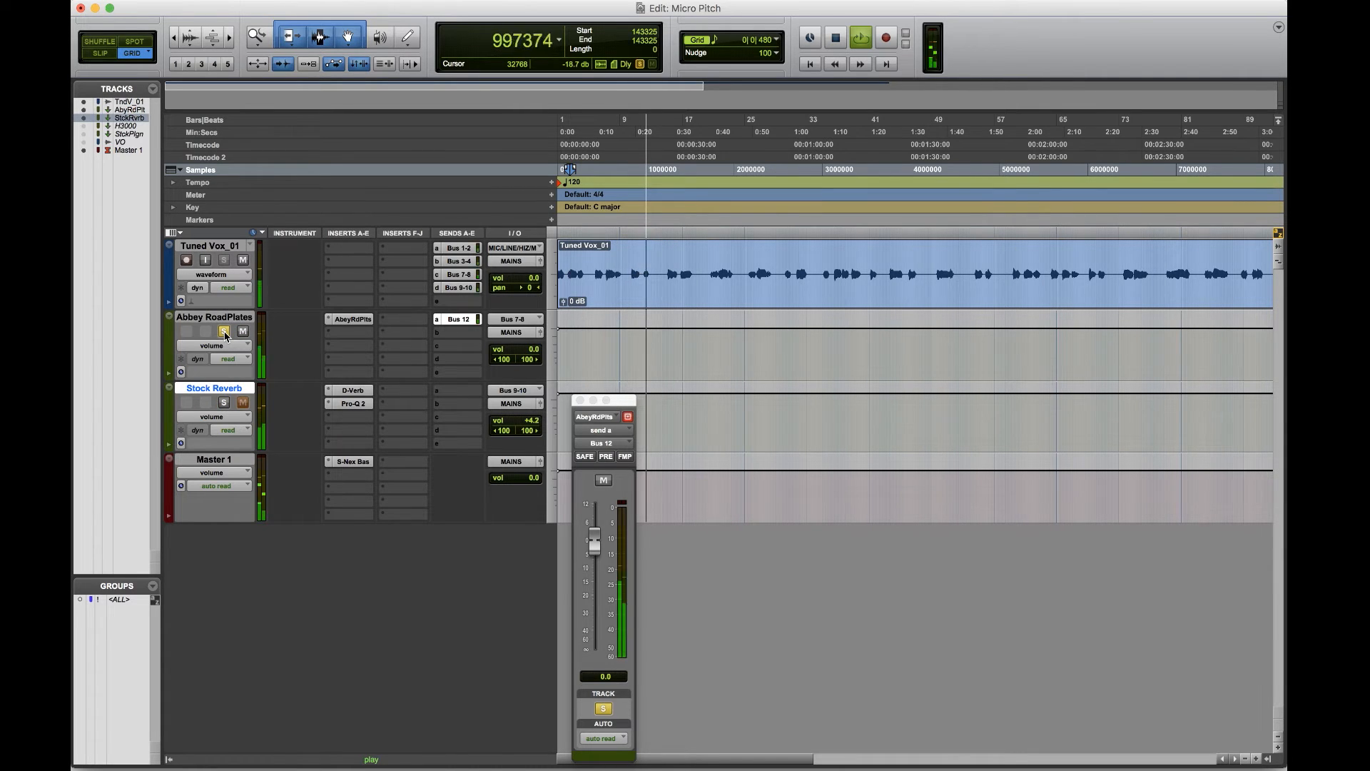
key("space")
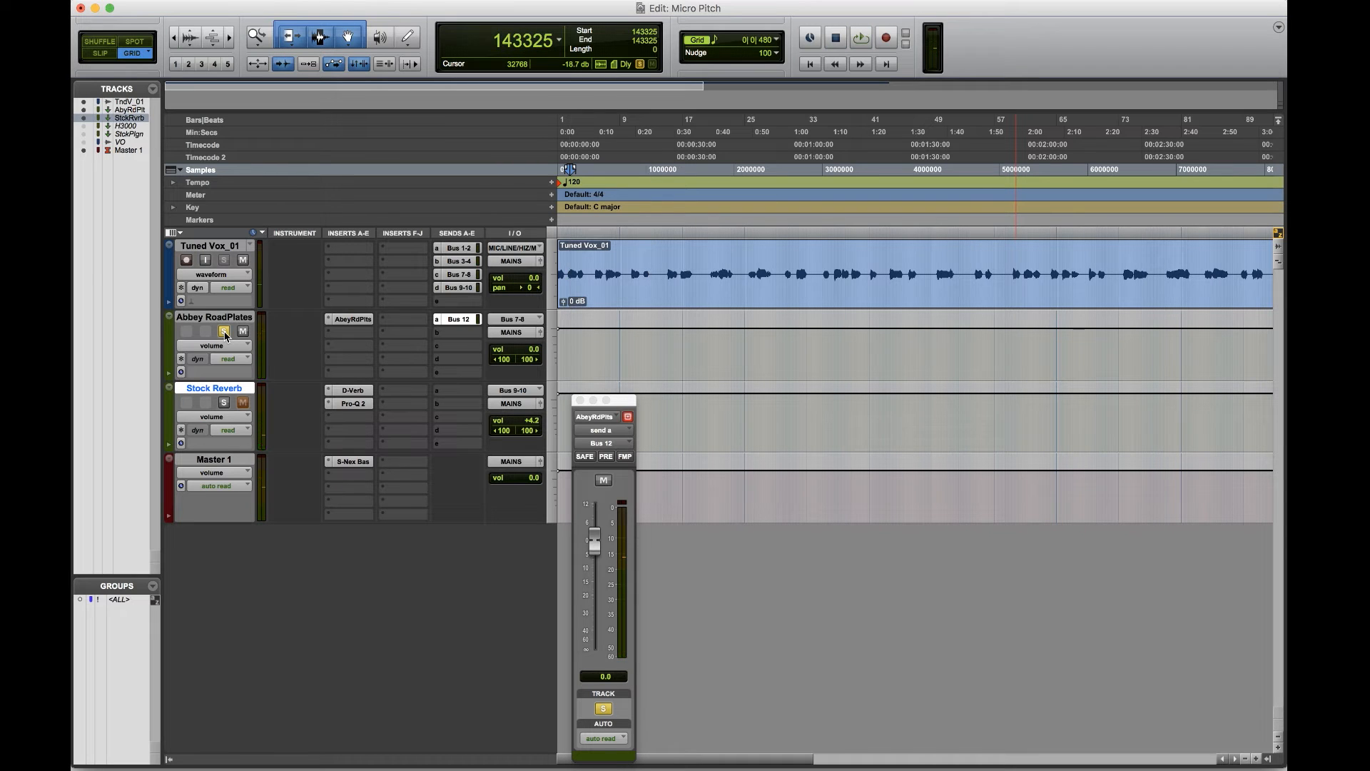
Check the Abbey Road Plates settings and insert the stereo Lo-Fi plug-in after Pro-Q 2 on the Stock Reverb track
left_click(360, 321)
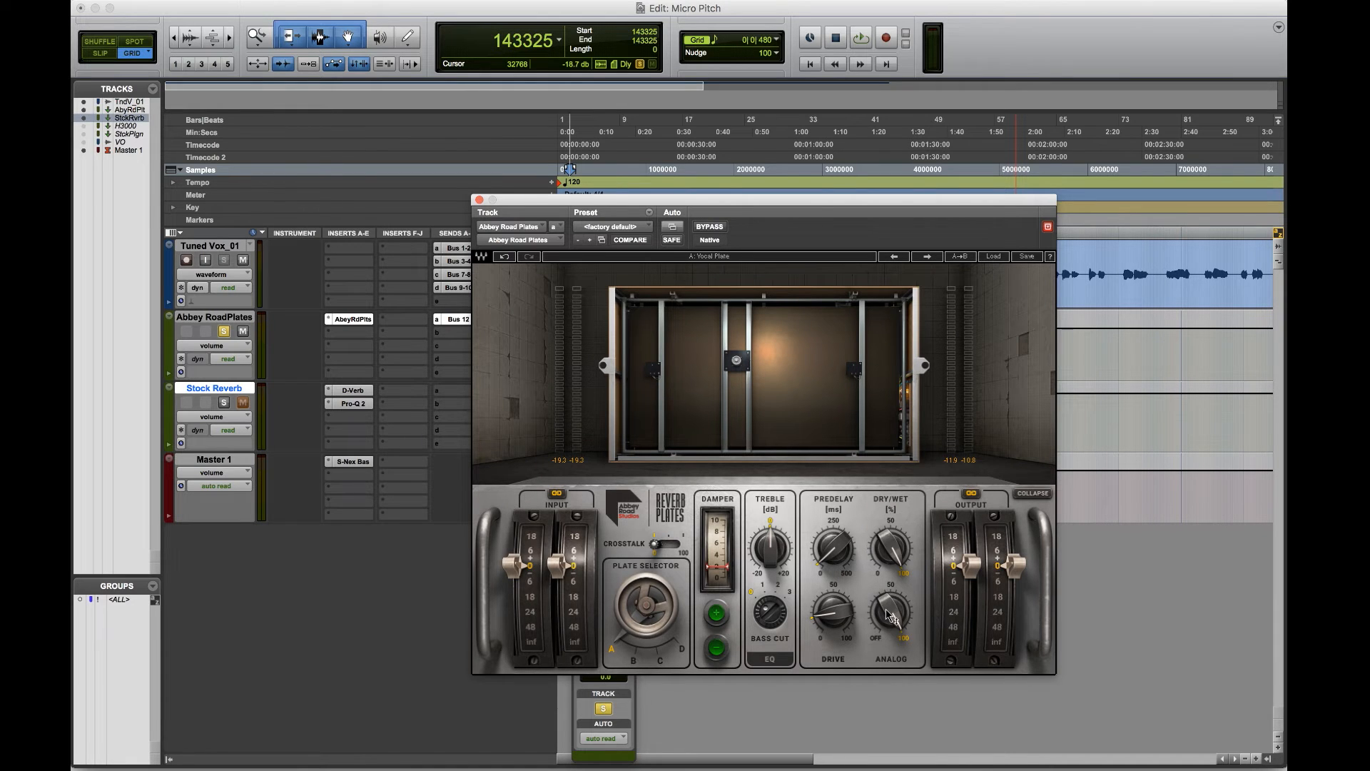
left_click(366, 421)
mouse_move(421, 452)
mouse_move(500, 452)
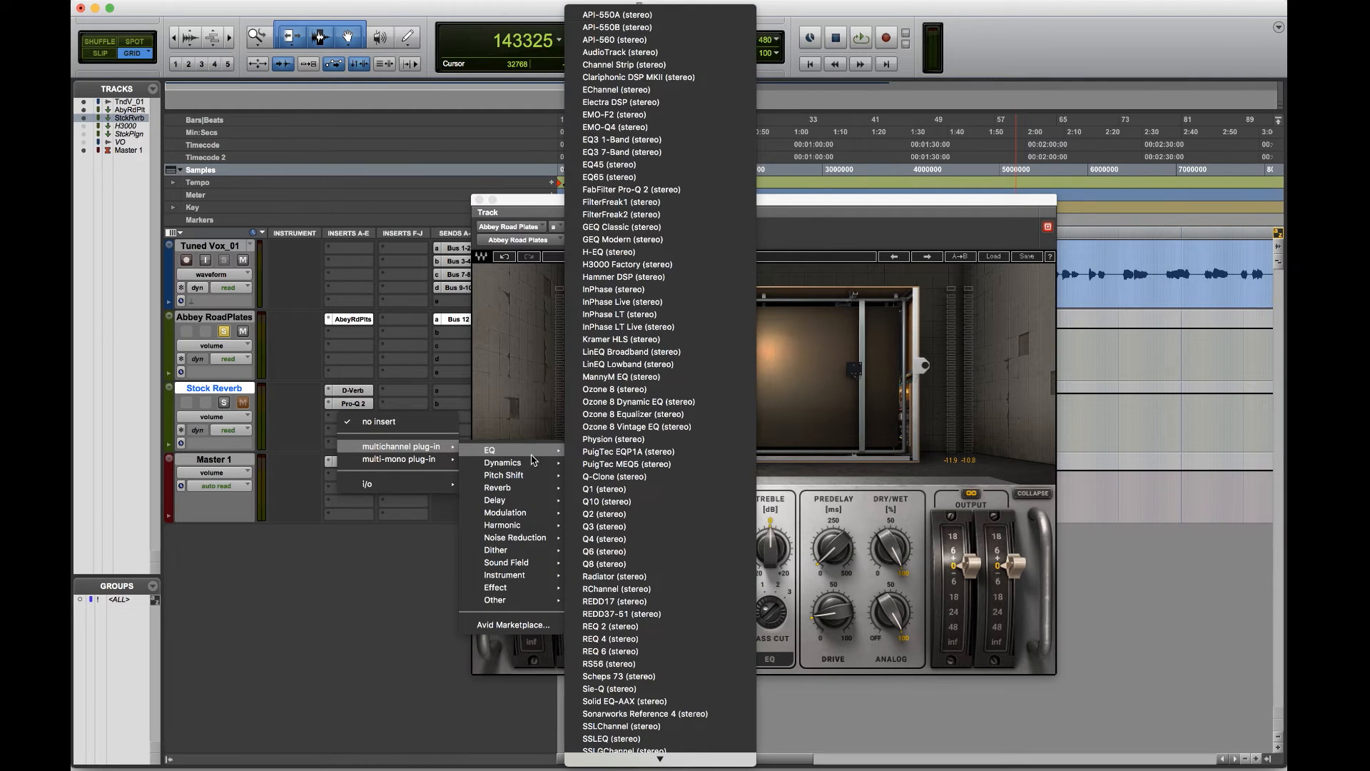
mouse_move(503, 525)
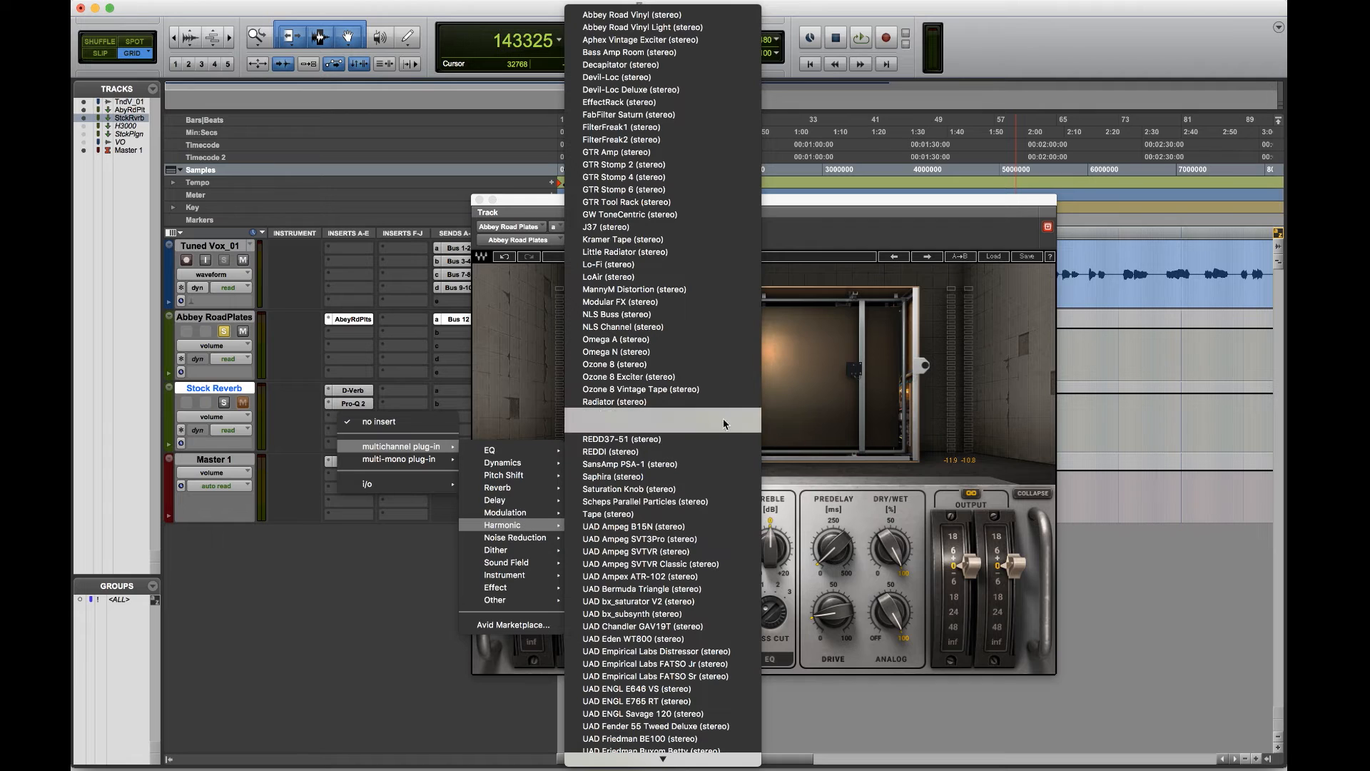
left_click(672, 266)
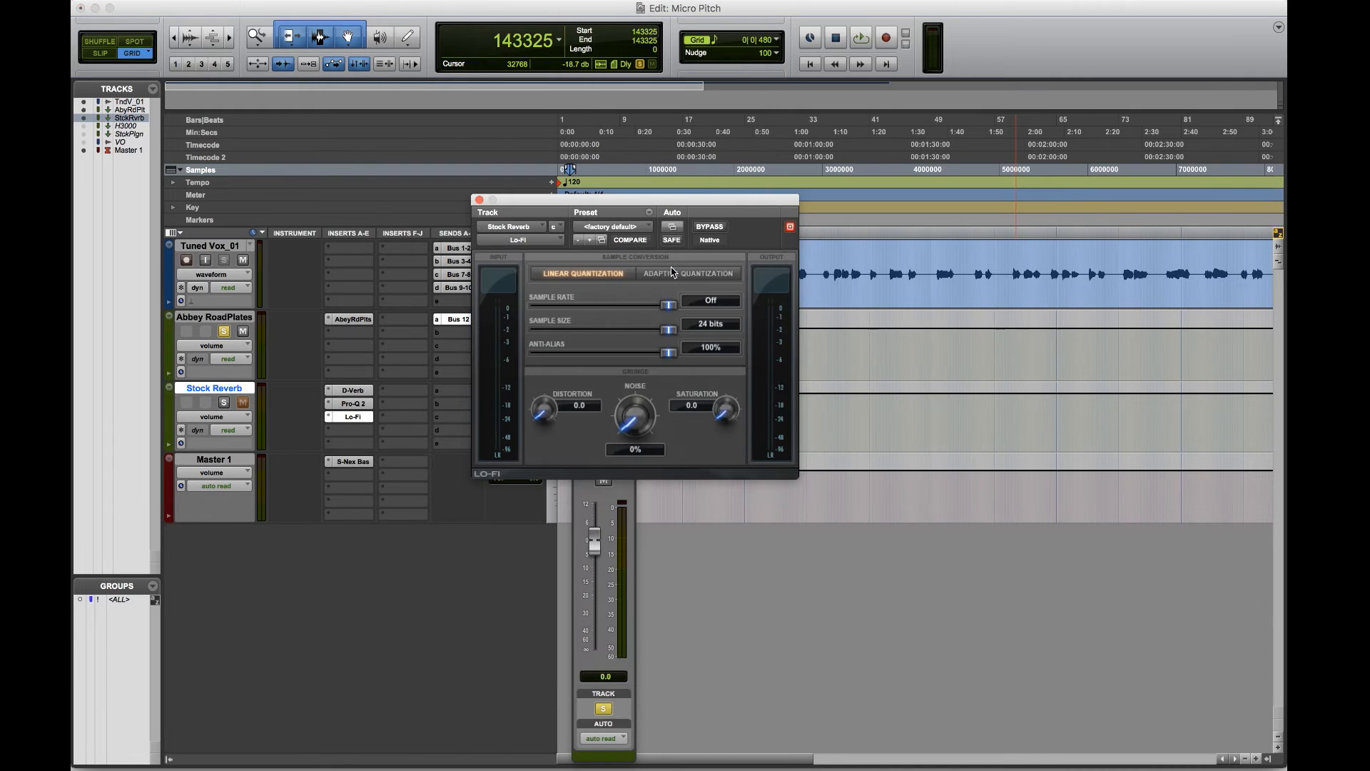
left_click_drag(637, 202, 756, 411)
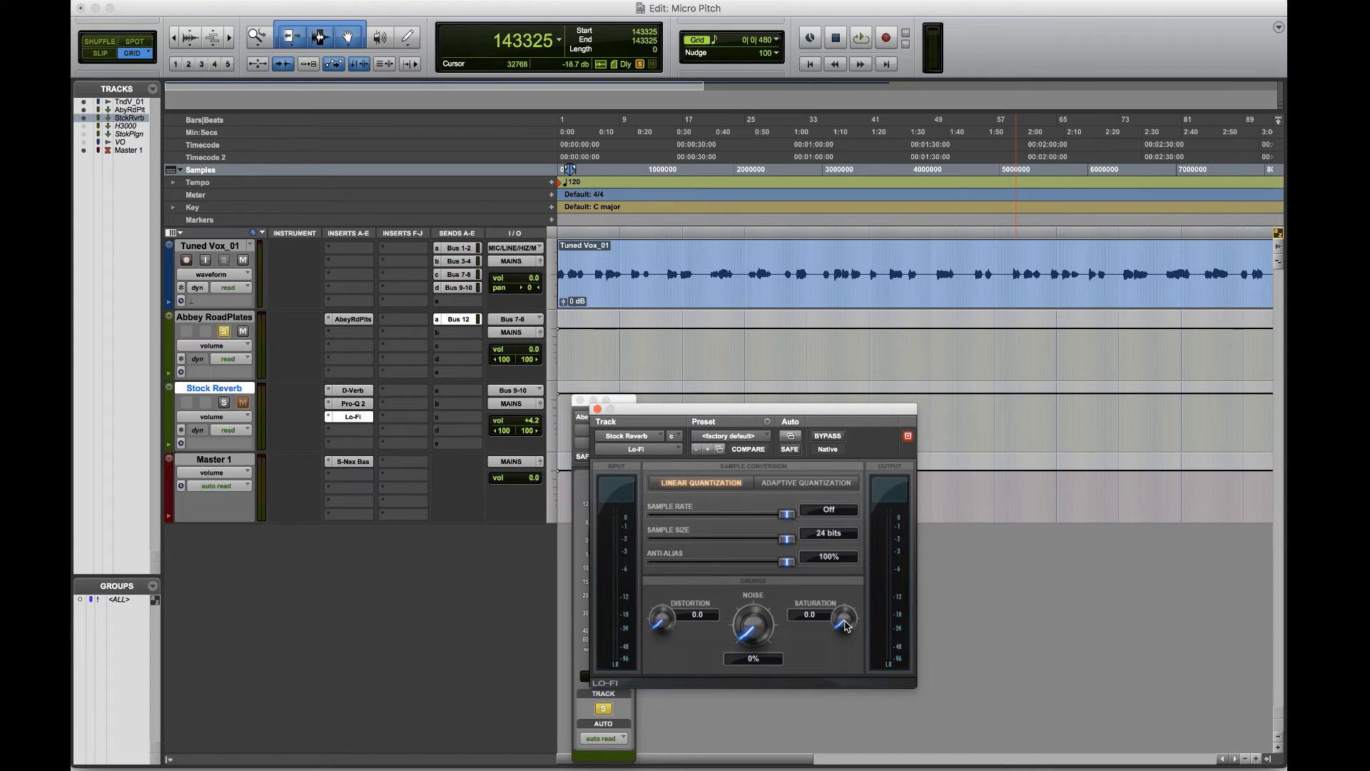
Play Stock Reverb soloed, set Lo-Fi saturation to 1.0 and distortion to 0.2, and lower the track volume to +2.4 dB
left_click(224, 403)
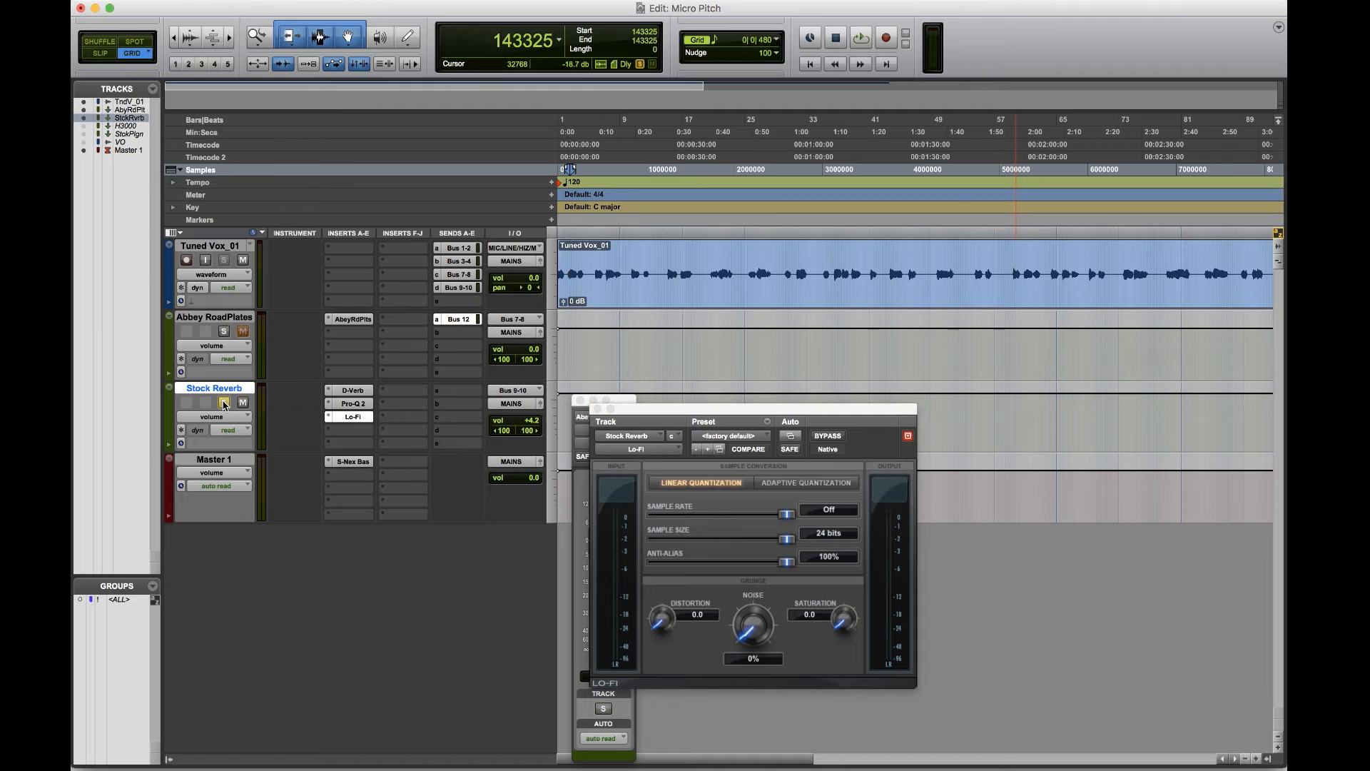
key("space")
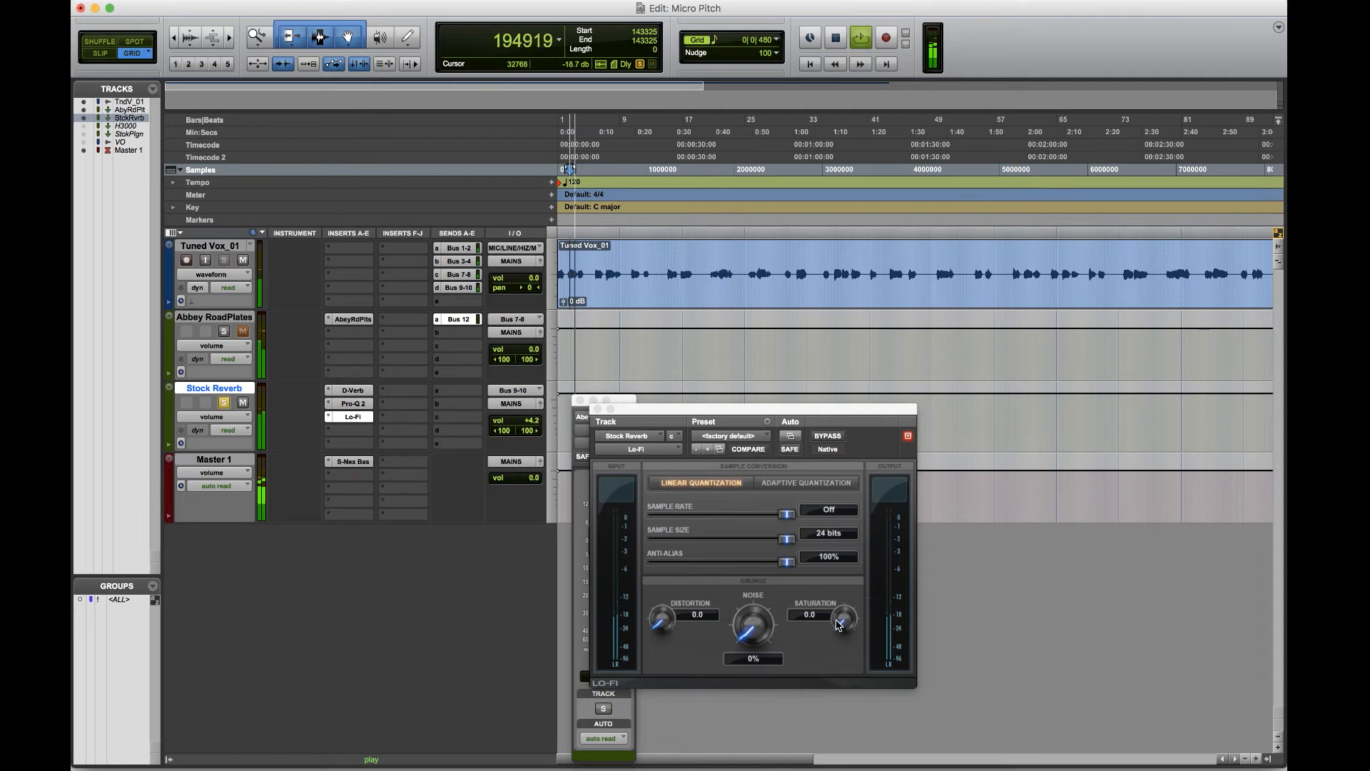
left_click_drag(842, 619, 840, 599)
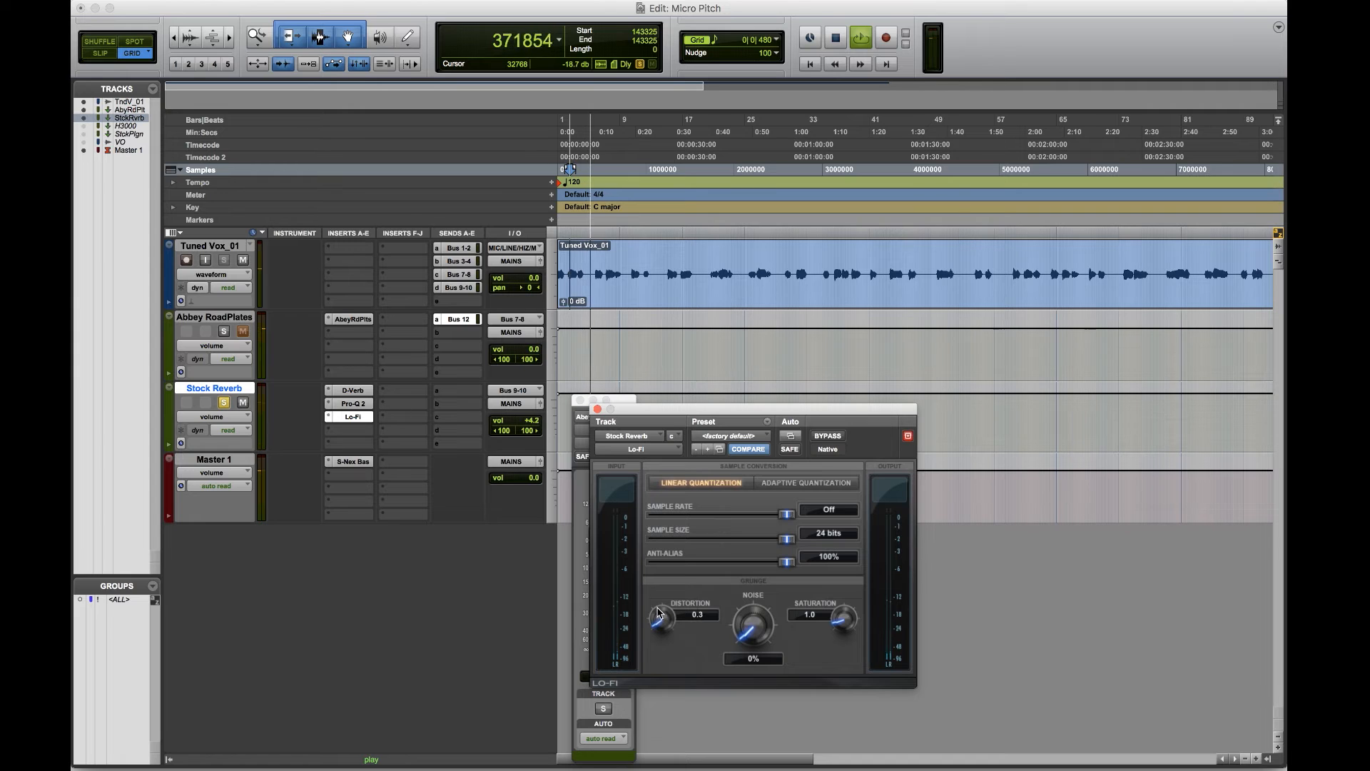
mouse_move(660, 617)
left_mouse_down()
mouse_move(657, 604)
mouse_move(666, 641)
left_mouse_up()
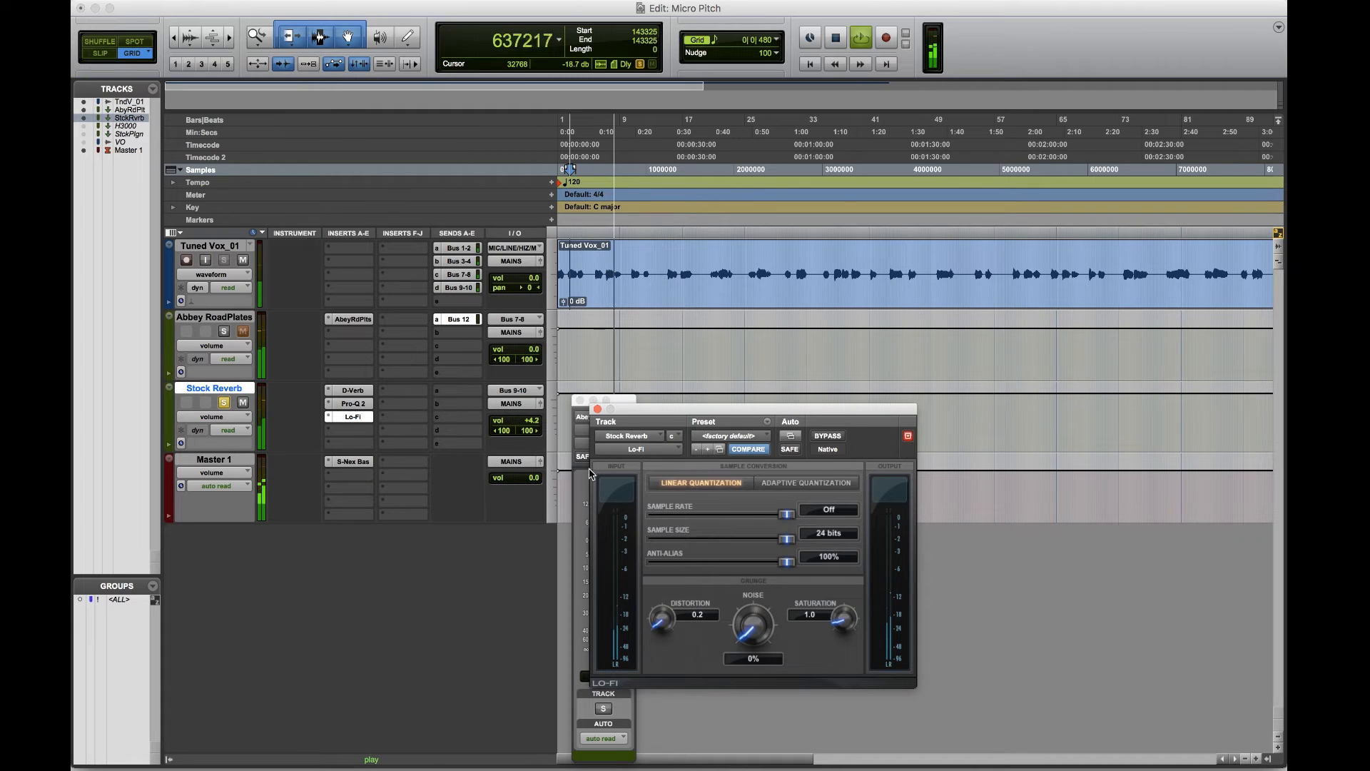
left_click_drag(534, 422, 534, 428)
key("space")
Replay the opening vocal phrase while alternating solo between Abbey RoadPlates and Stock Reverb, ending with Stock Reverb soloed
key("space")
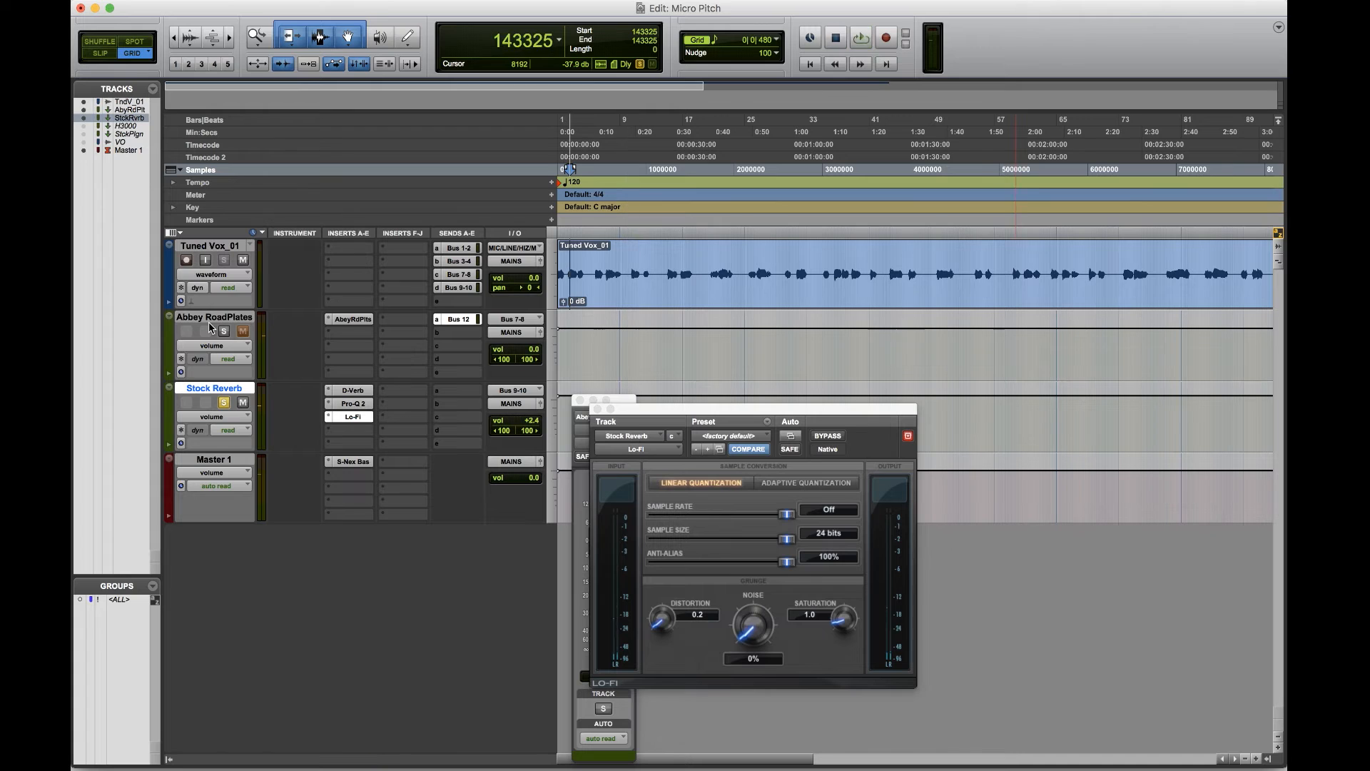
left_click(224, 332)
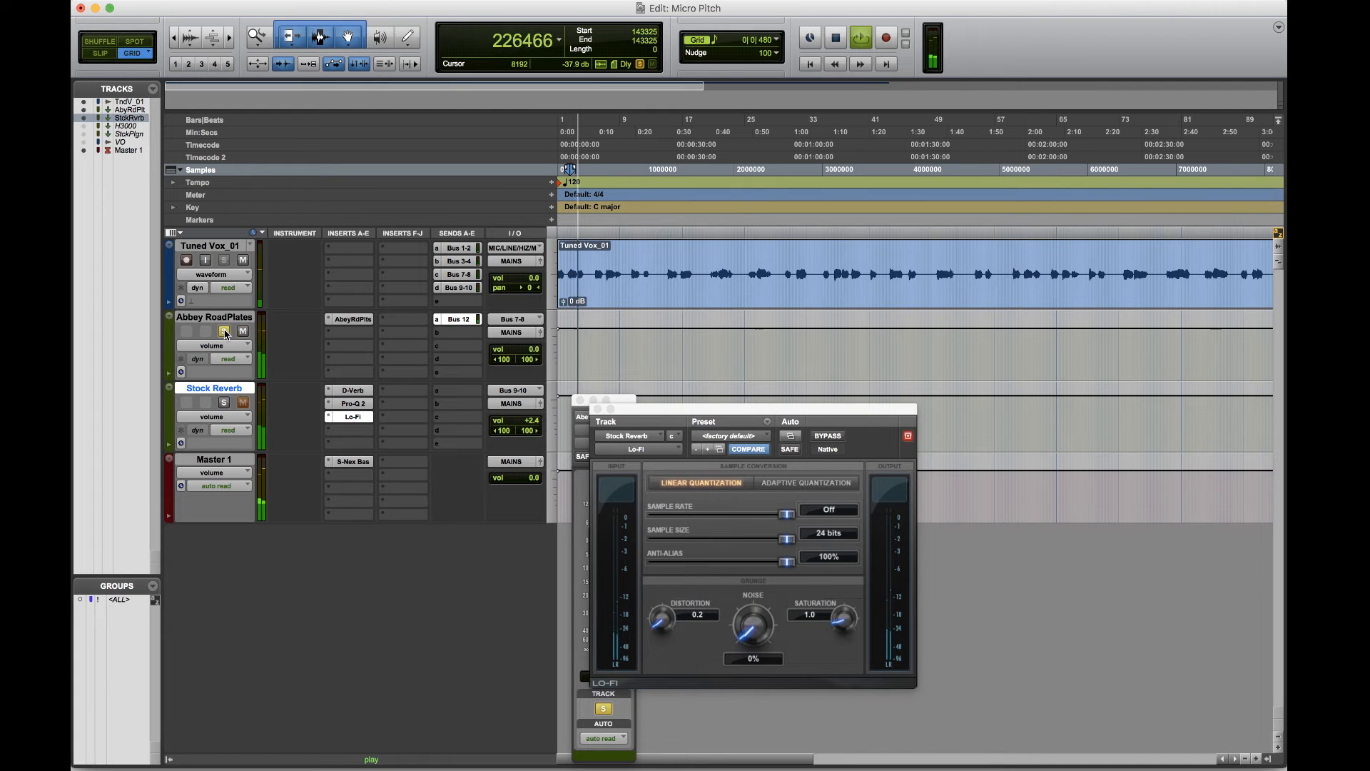
left_click(228, 404)
left_click(229, 404)
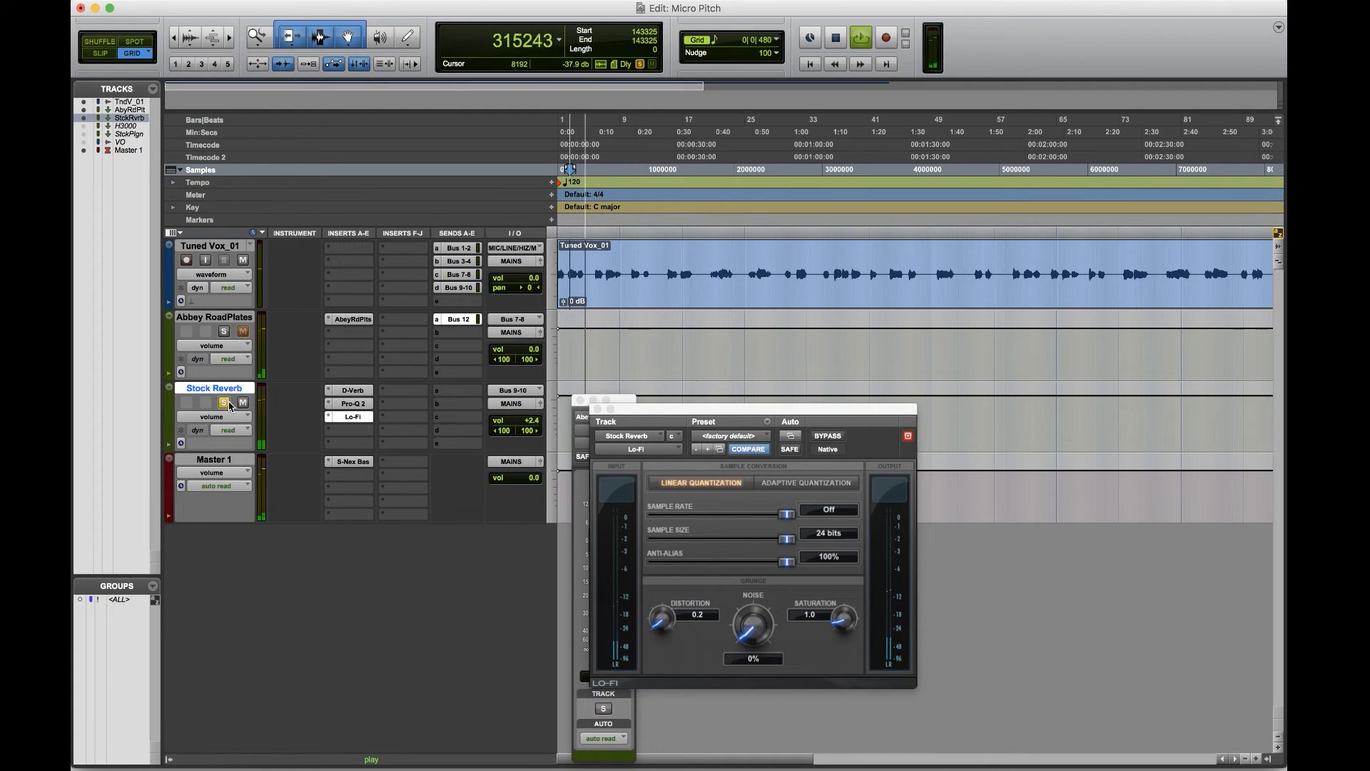
key("space")
key("space")
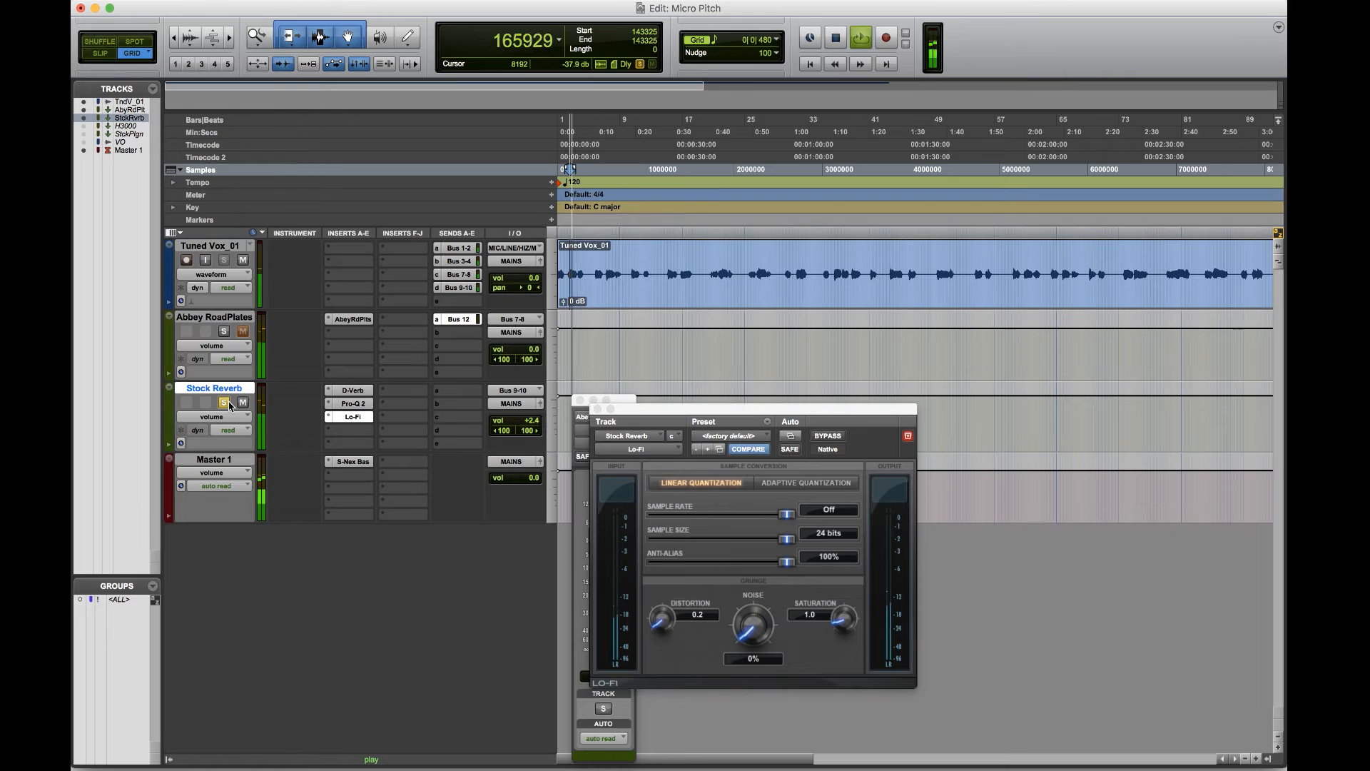
left_click(225, 332)
key("space")
key("space")
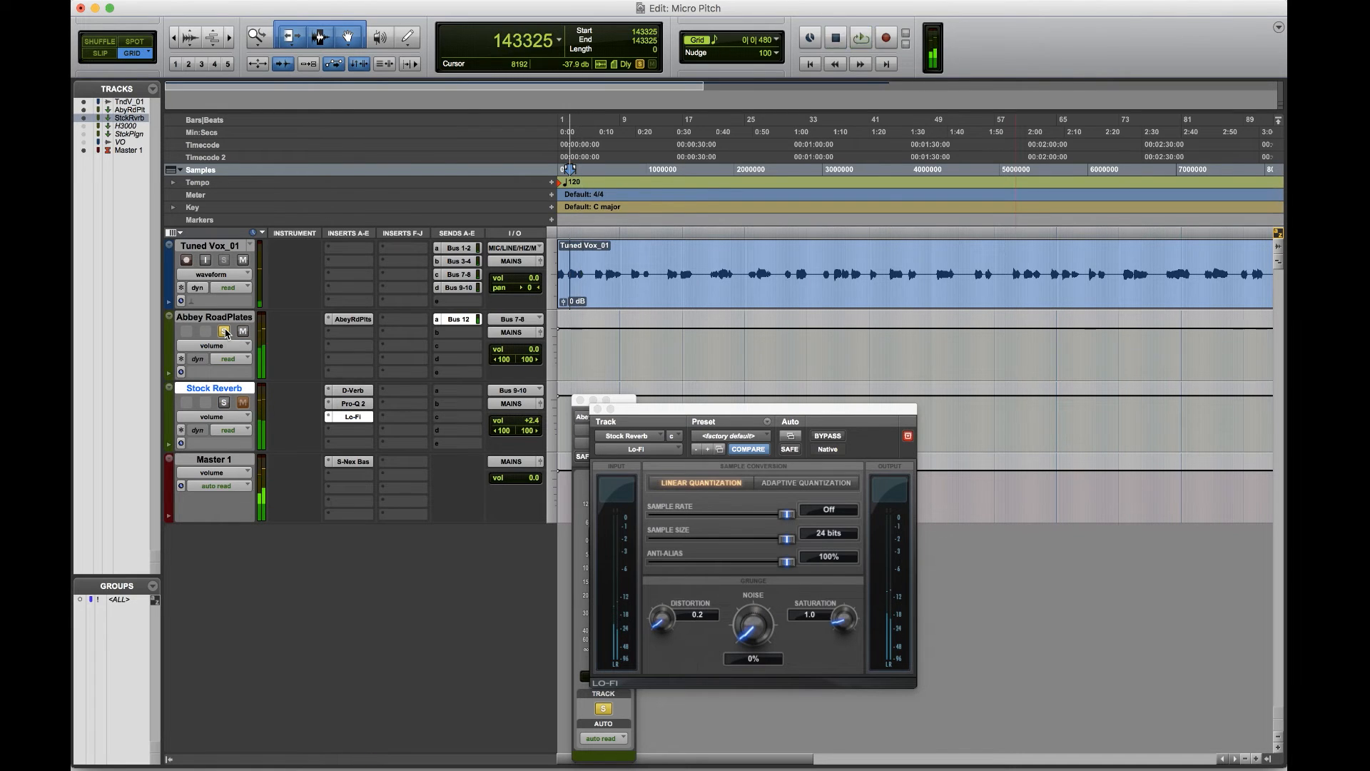
left_click(224, 404)
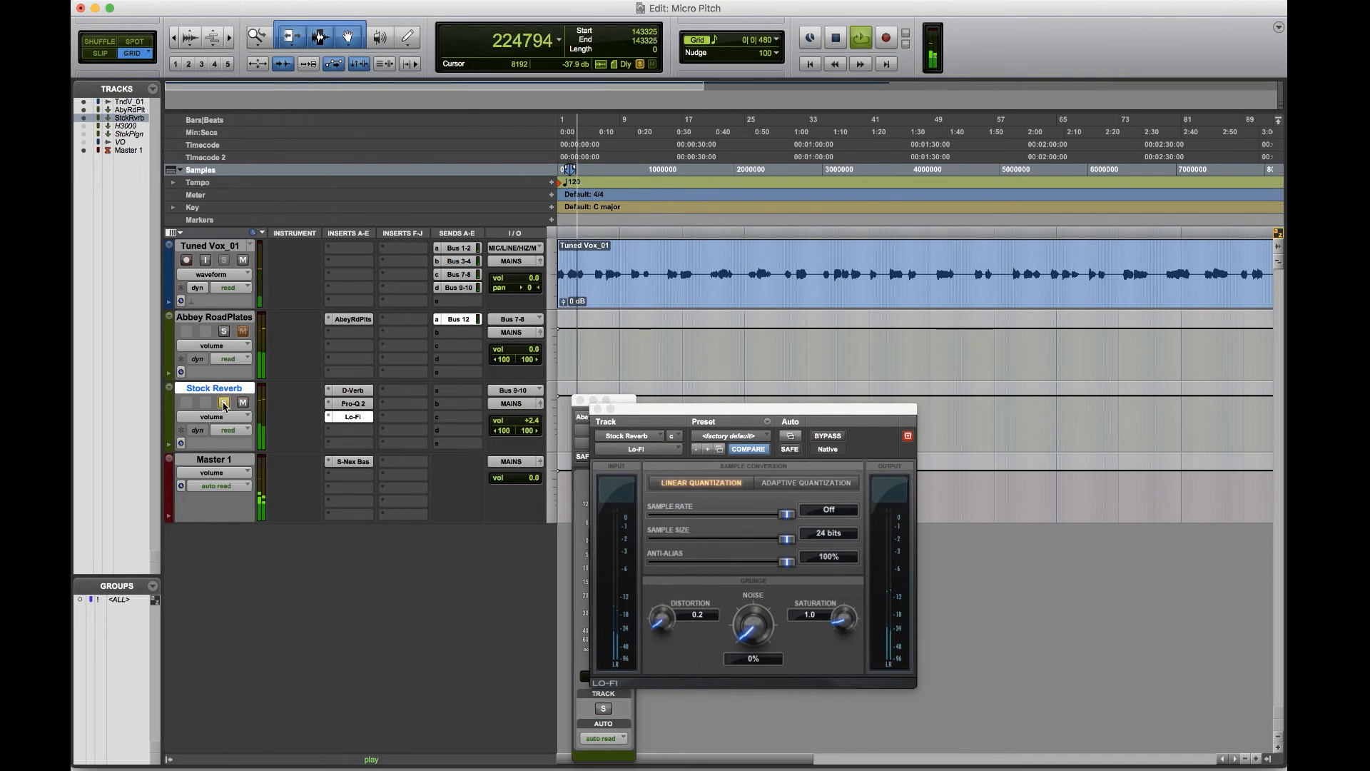
Reduce the Lo-Fi distortion on Stock Reverb to 0.1 and restart playback from the beginning of the vocal
left_click(668, 626)
left_click_drag(668, 627, 659, 618)
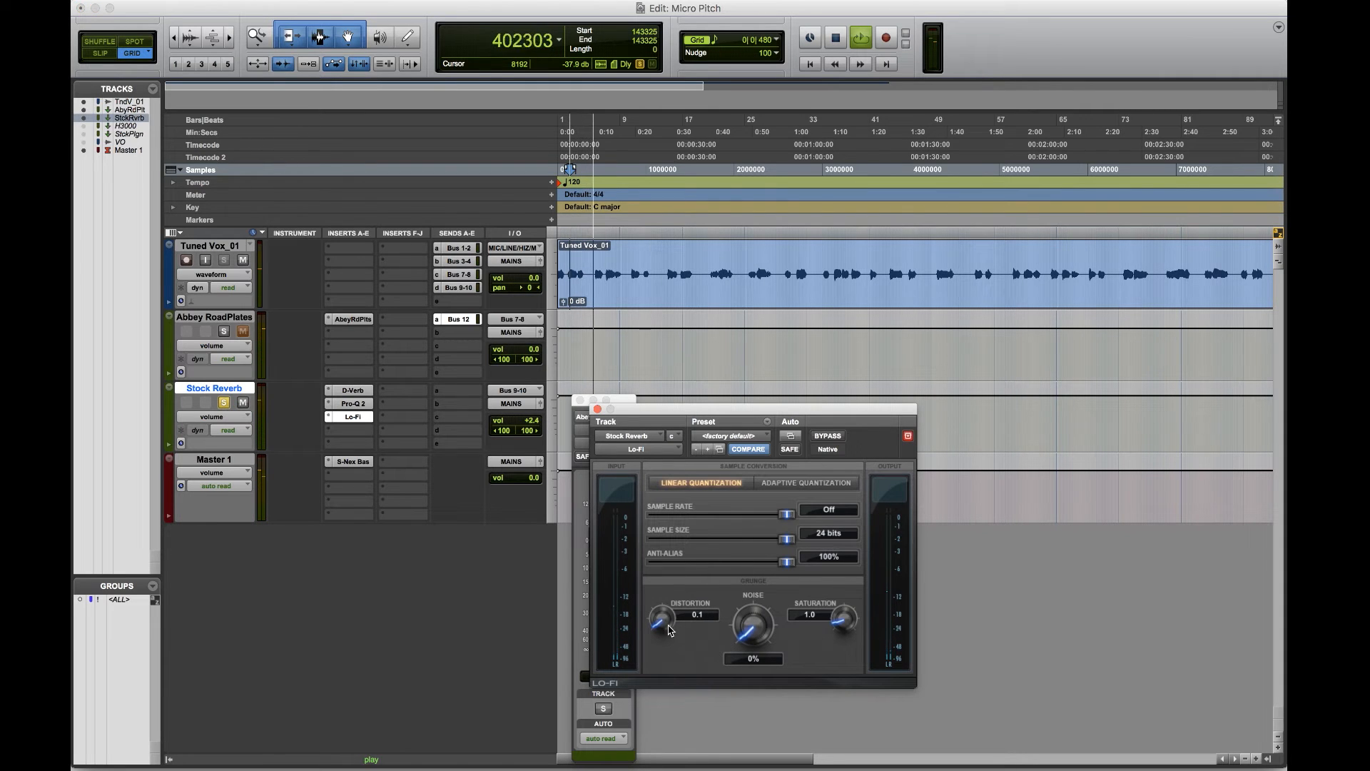
key("space")
key("space")
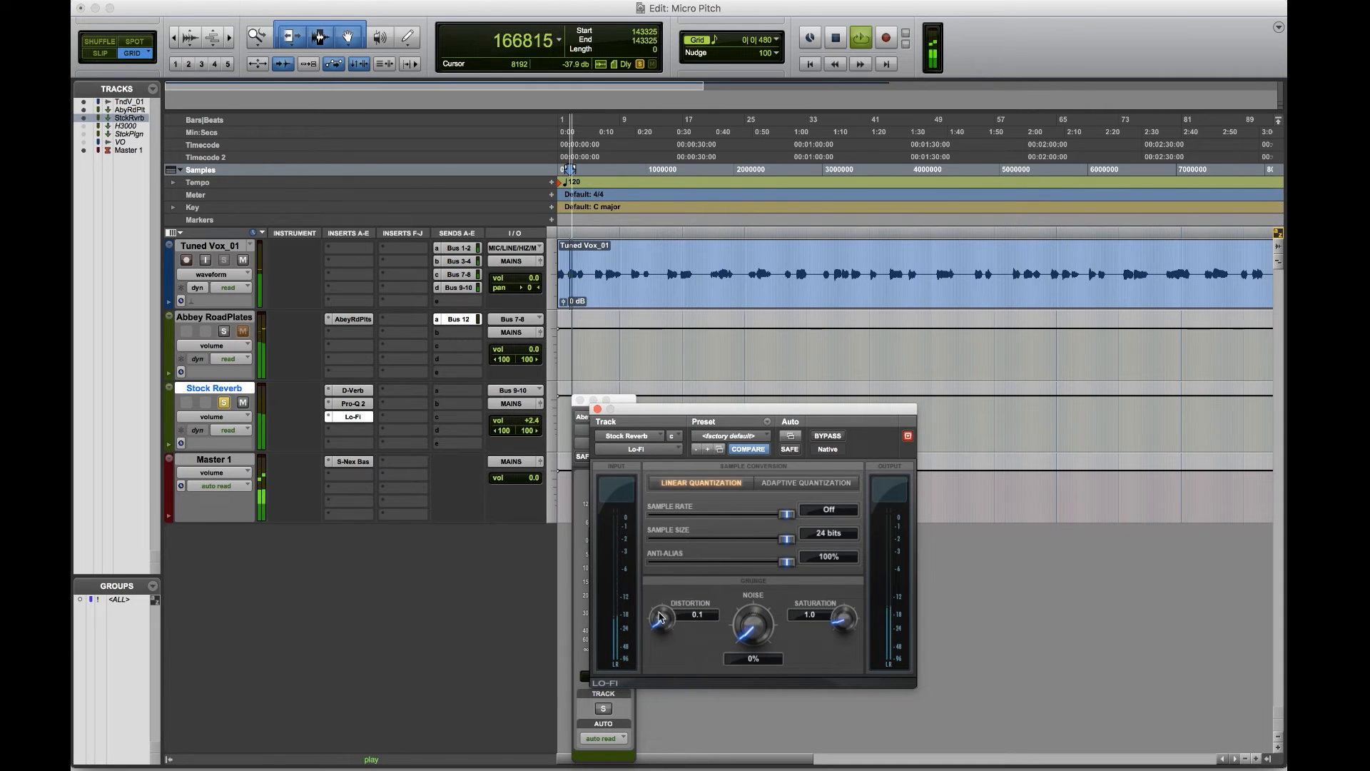
Audition the Abbey RoadPlates track soloed against Stock Reverb, close the Lo-Fi plug-in and stop playback
left_click(223, 331)
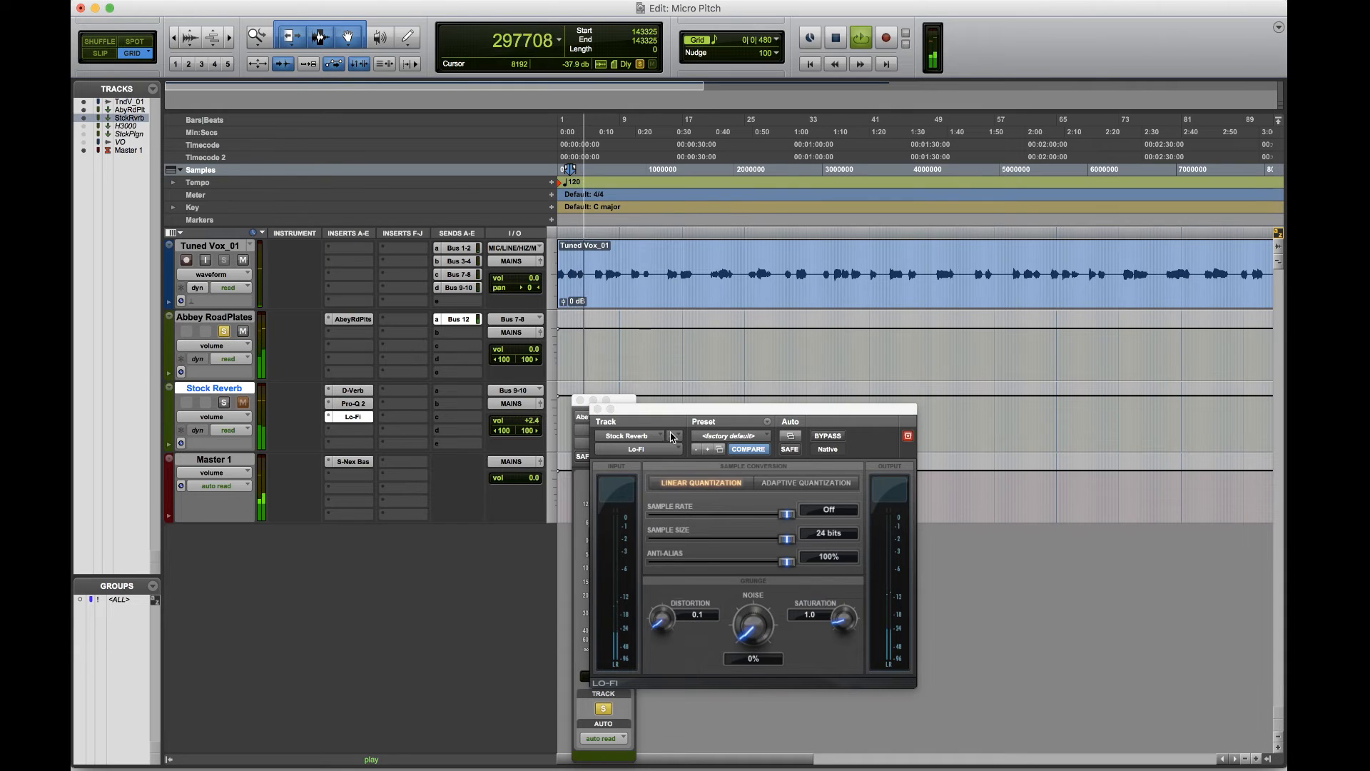
left_click(597, 408)
key("space")
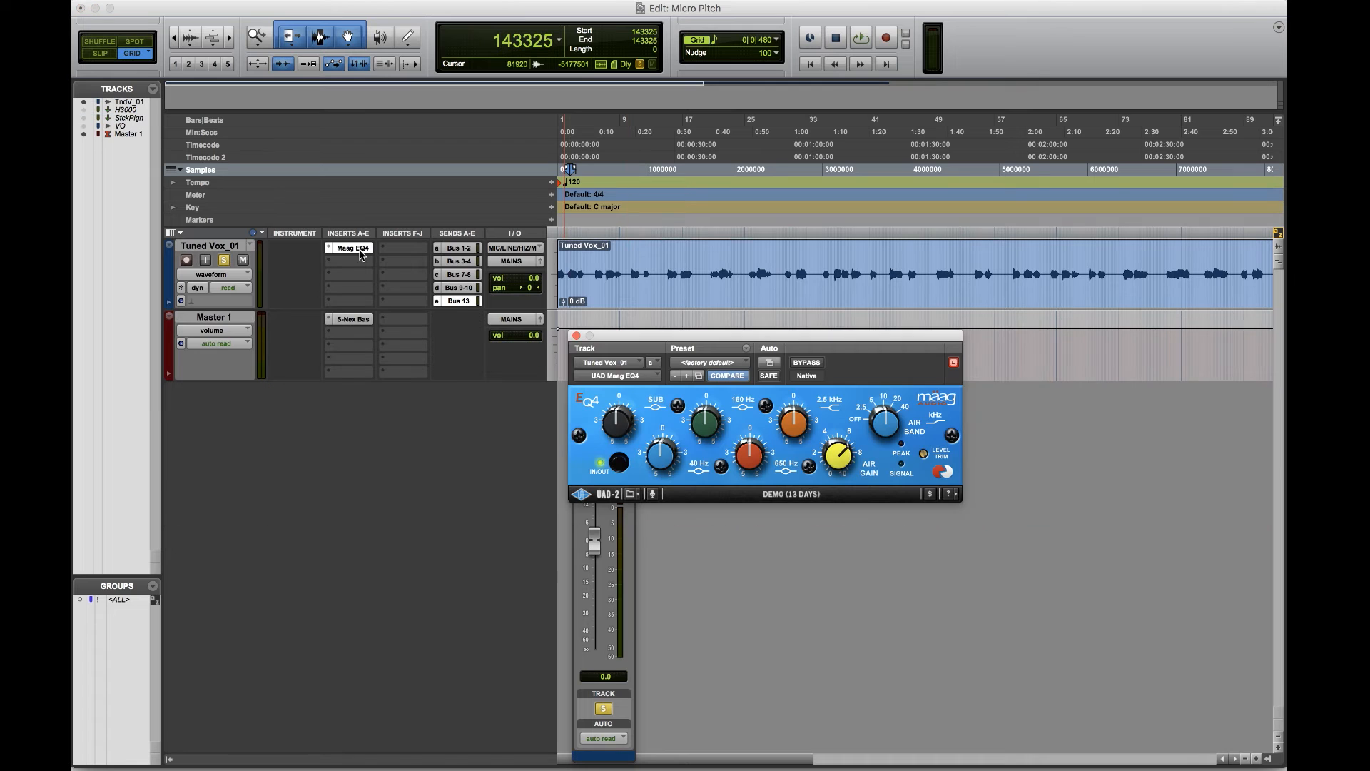
Play Tuned Vox_01 and compare the vocal with the Maag EQ4 bypassed and active
left_click_drag(782, 338, 375, 401)
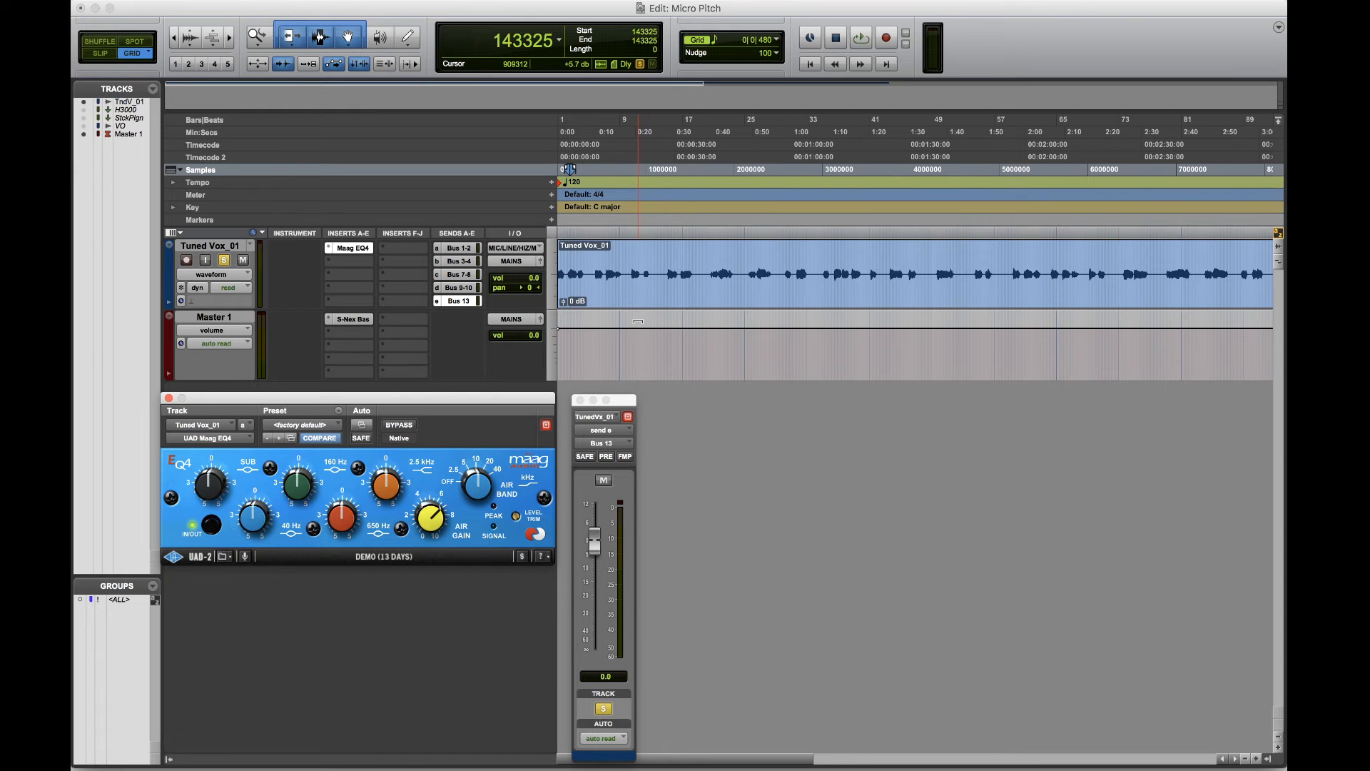
key("space")
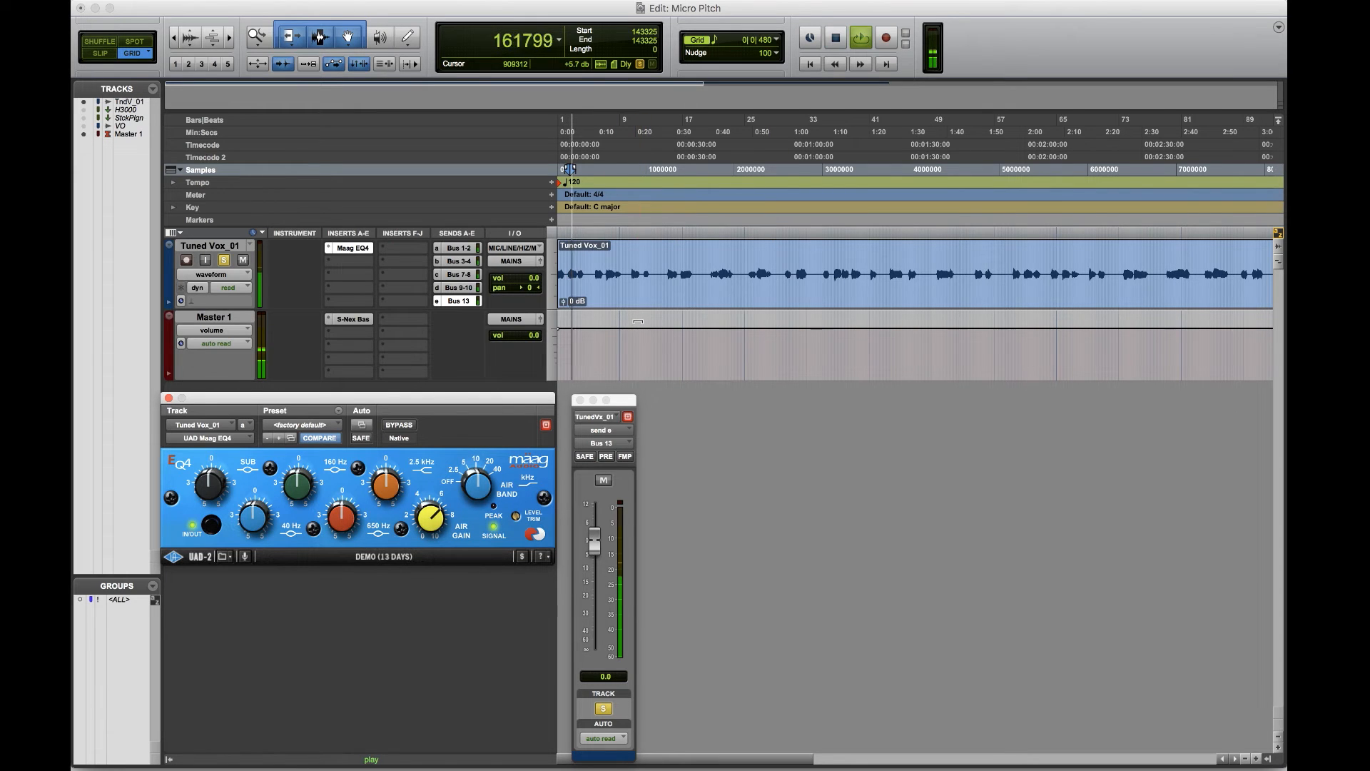
left_click(404, 427)
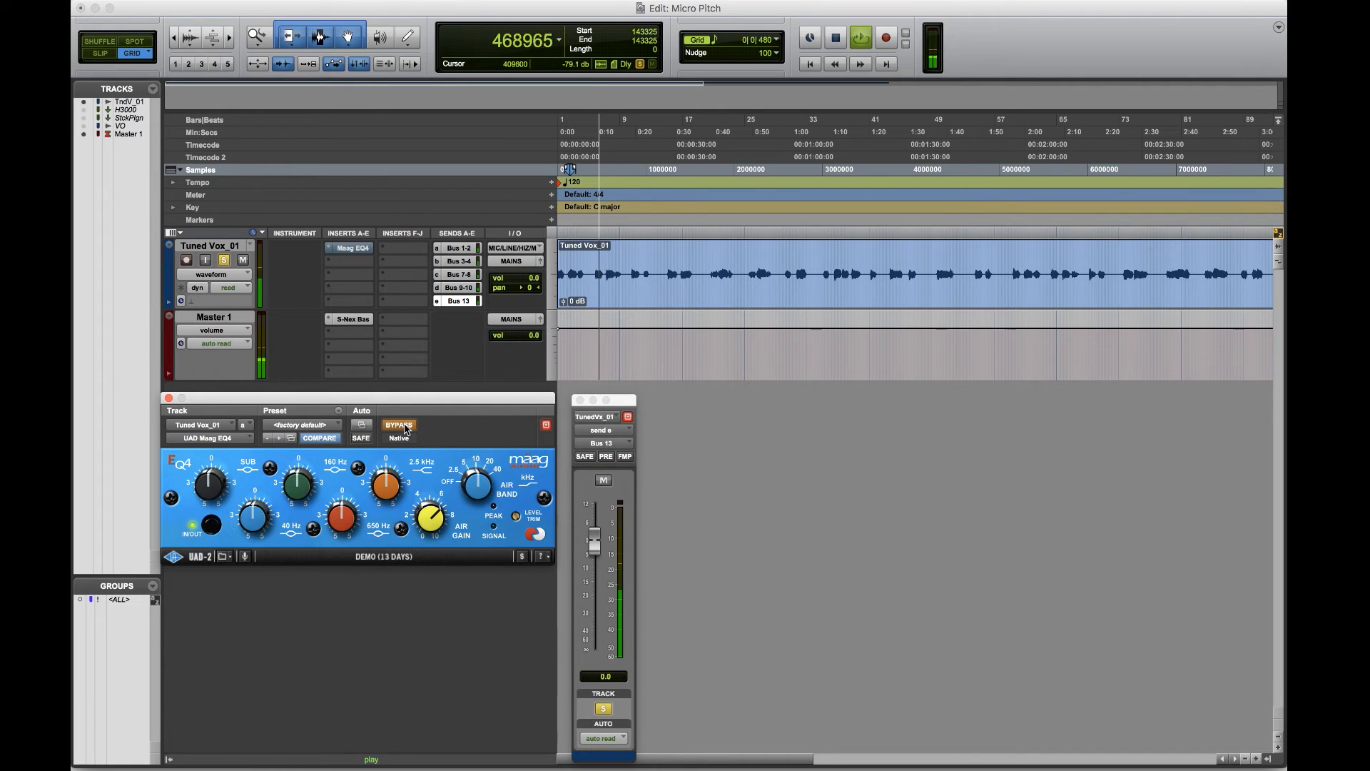
left_click(404, 427)
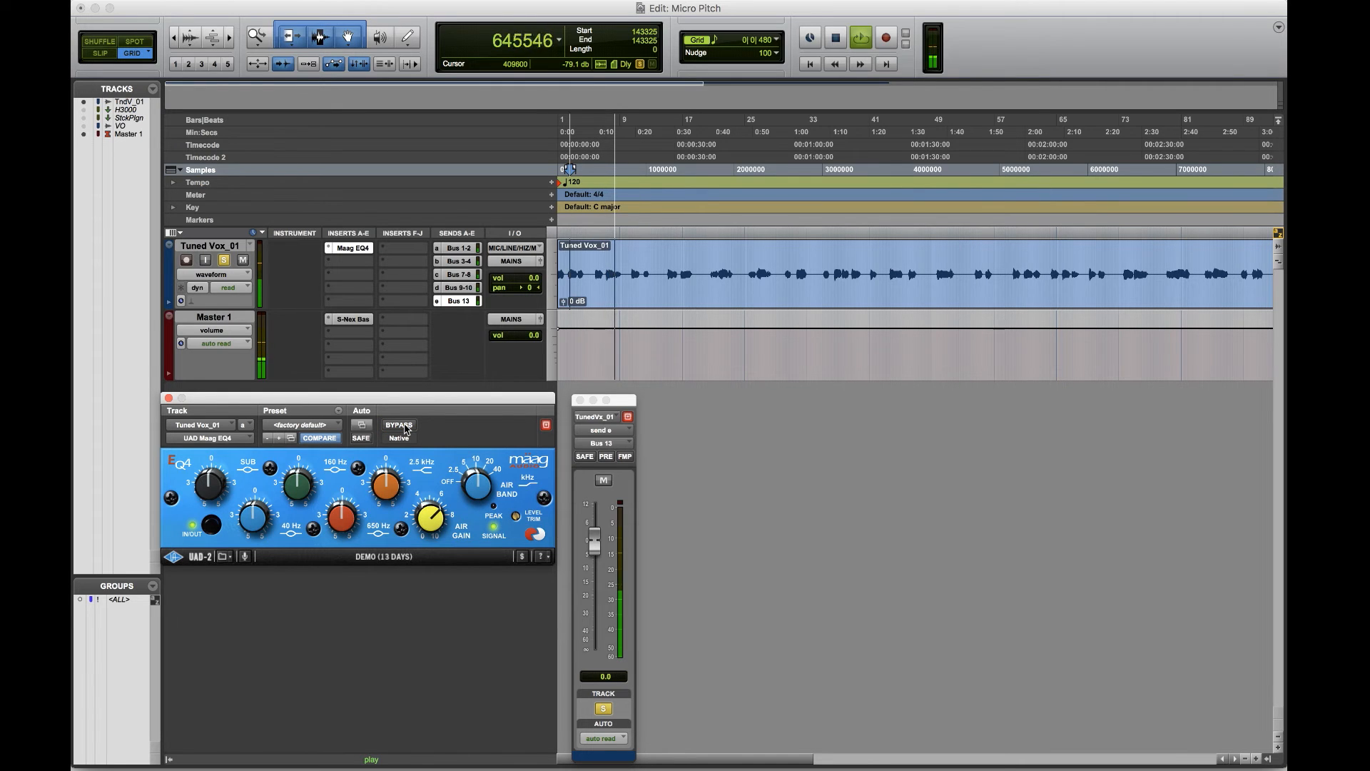
key("space")
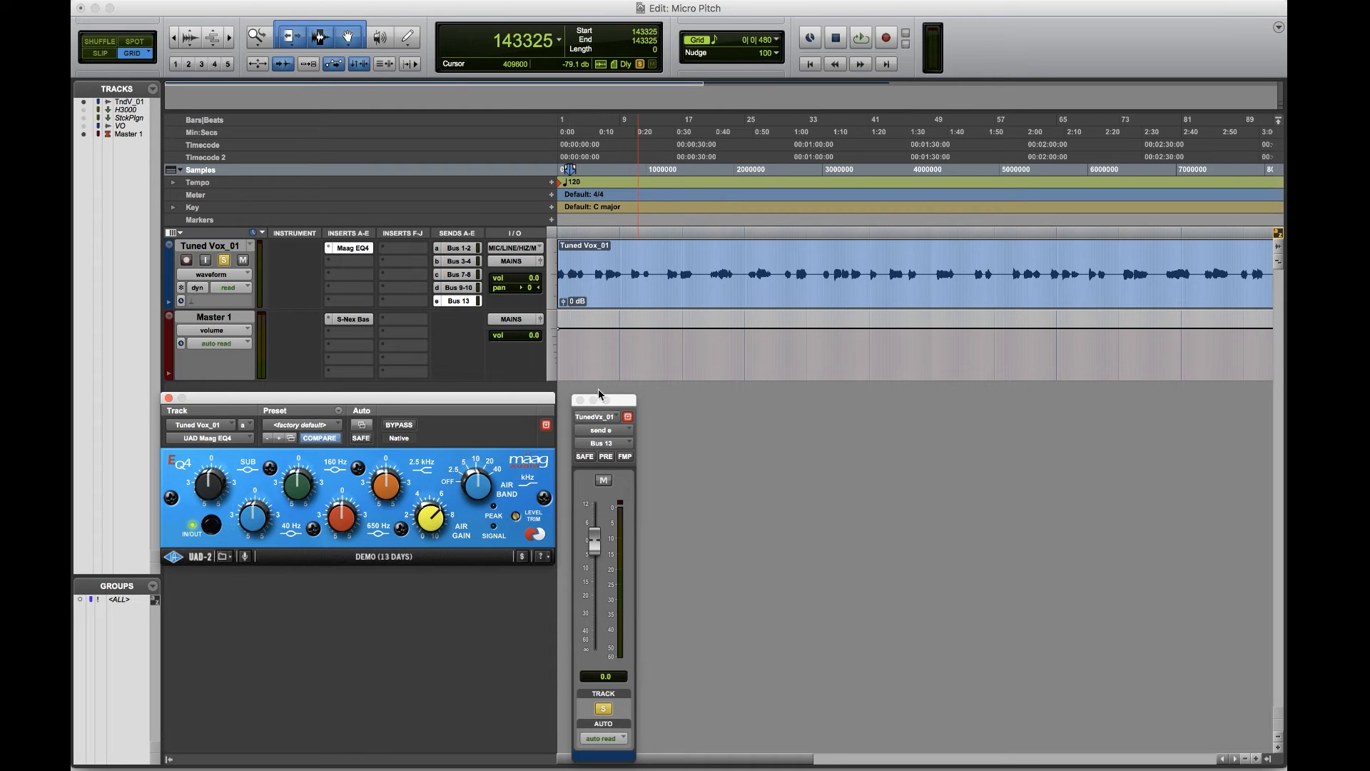
Duplicate the Tuned Vox_01 track once and remove the Maag EQ4 insert and the Bus 13 send from the duplicate
left_click(232, 249)
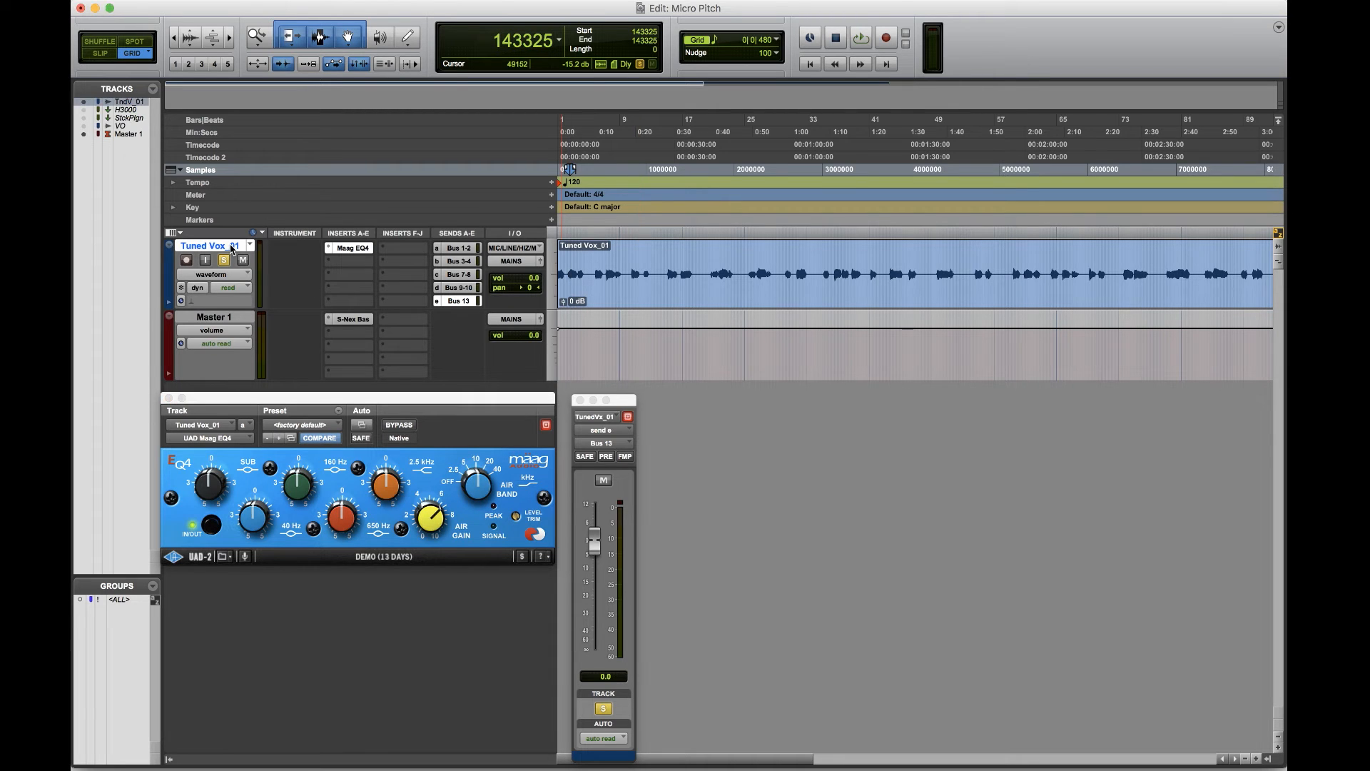
key("alt+shift+d")
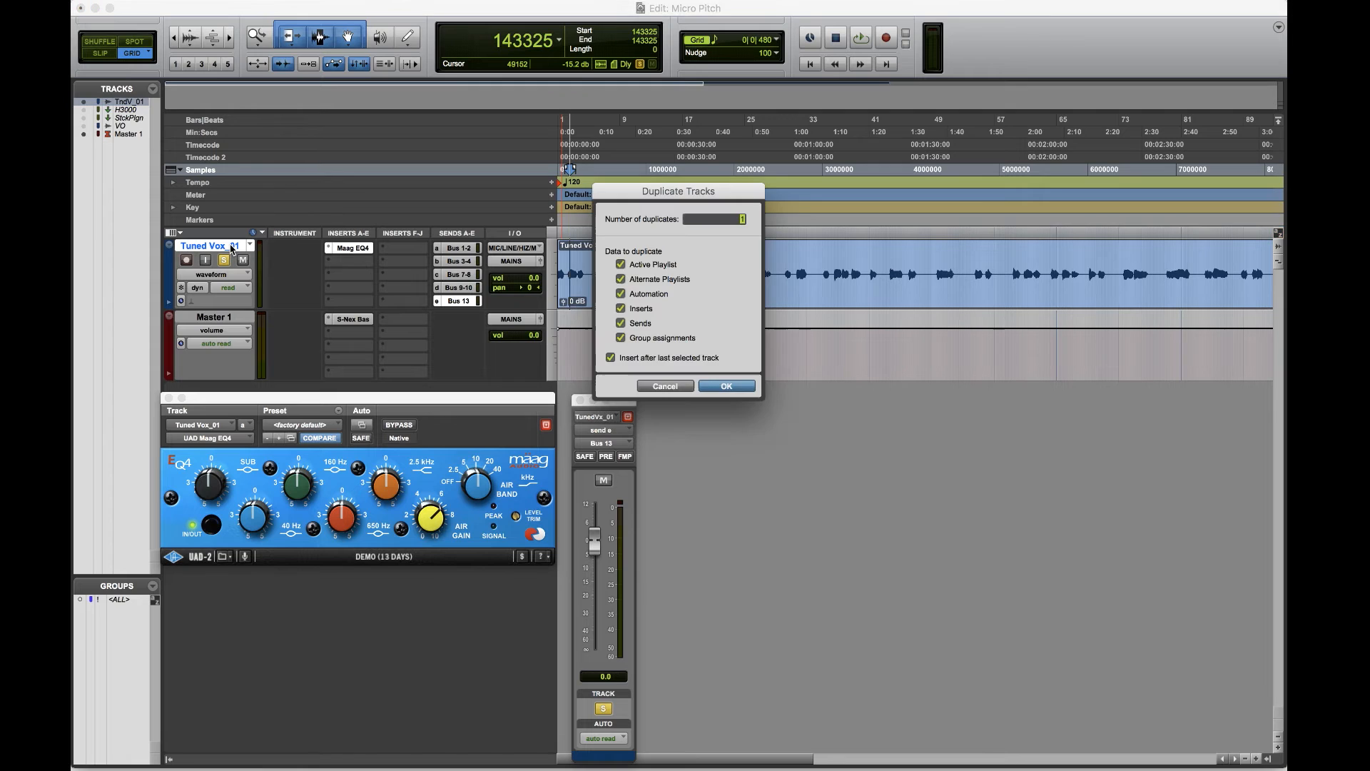
key("Return")
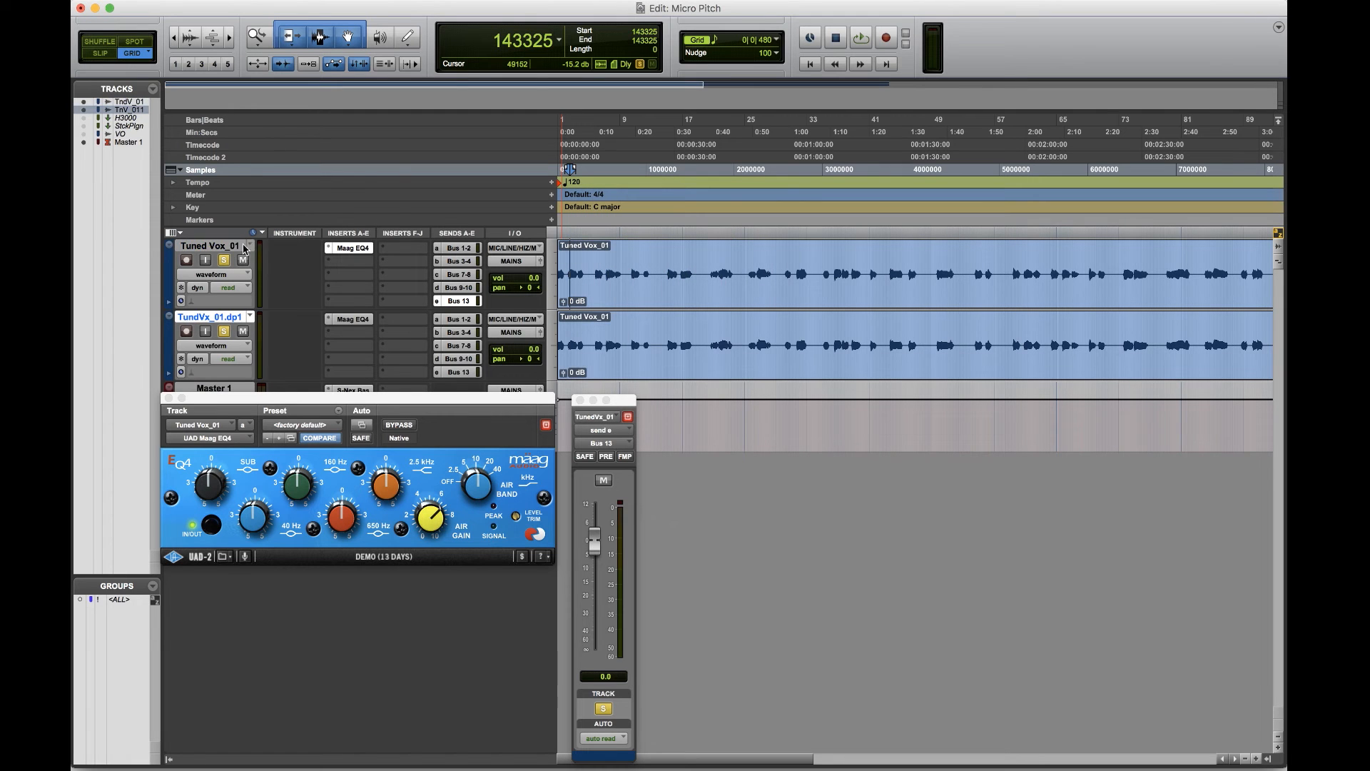
left_click(329, 322)
left_click(353, 296)
left_click(457, 372)
left_click(464, 346)
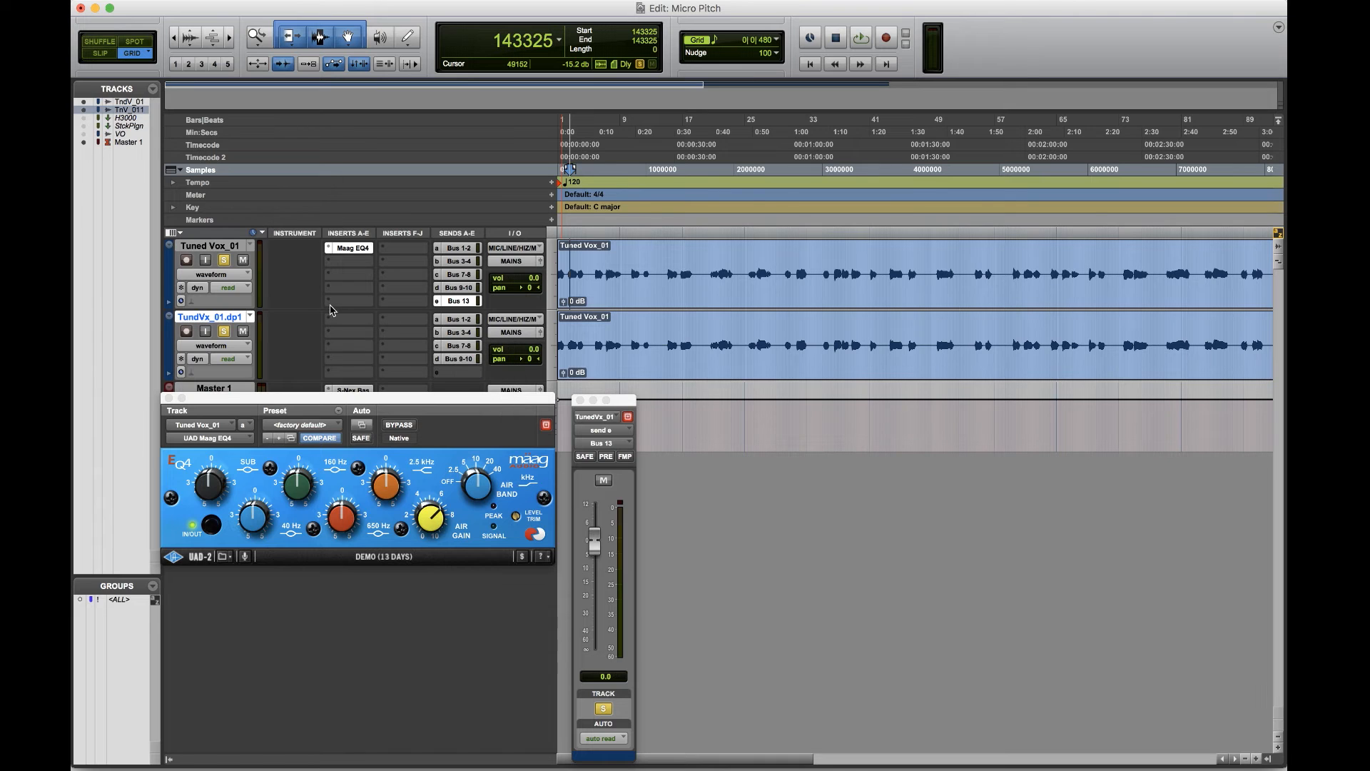
Insert the mono FabFilter Pro-Q 2 on the duplicate vocal track and set its key input to Bus 13
left_click(348, 319)
mouse_move(378, 348)
mouse_move(487, 357)
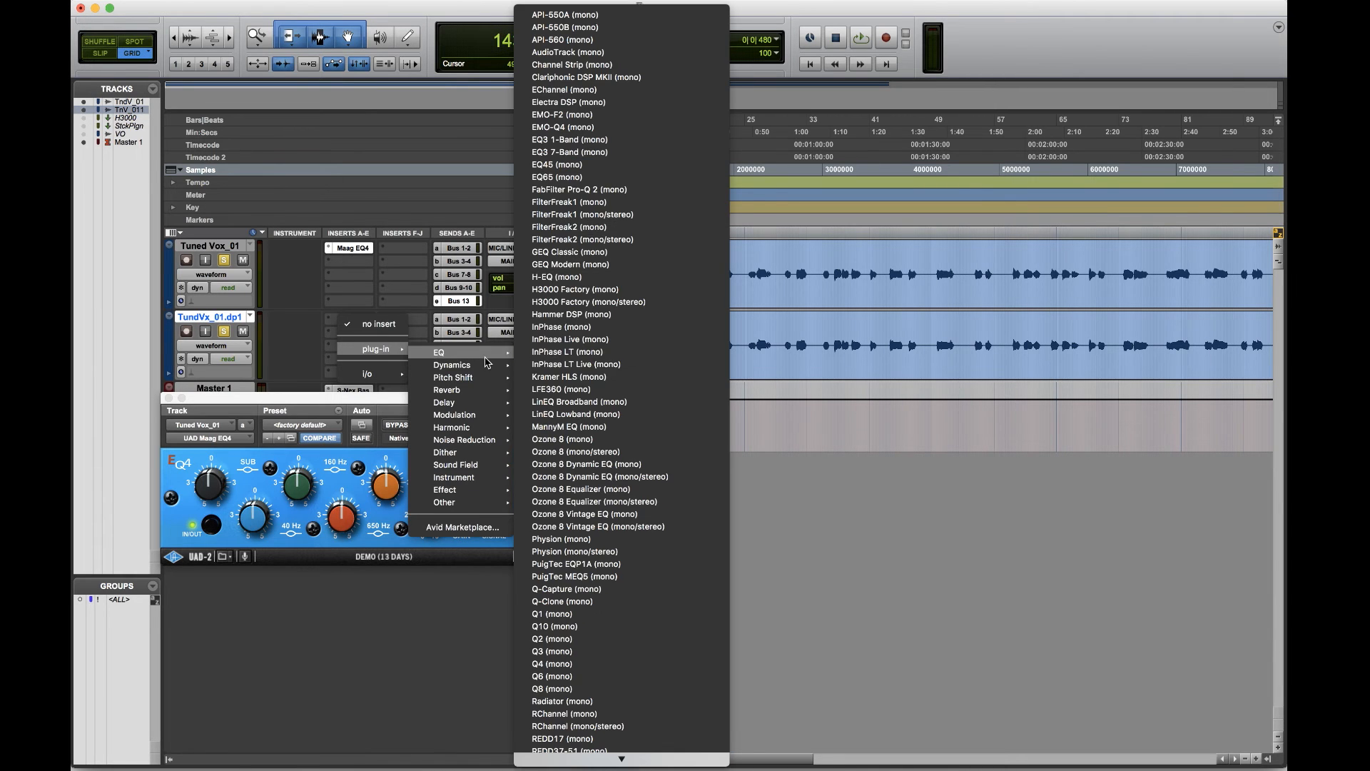
left_click(617, 189)
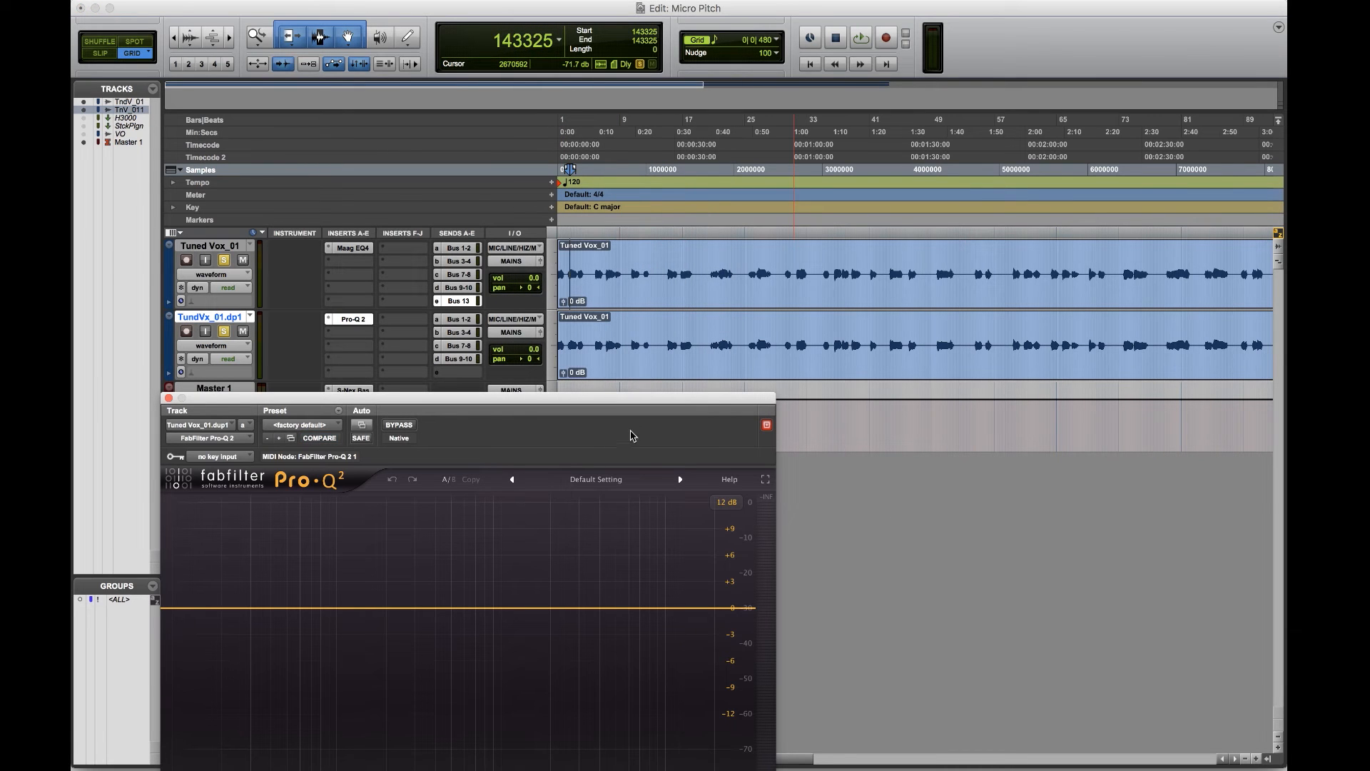
left_click_drag(618, 407, 1082, 289)
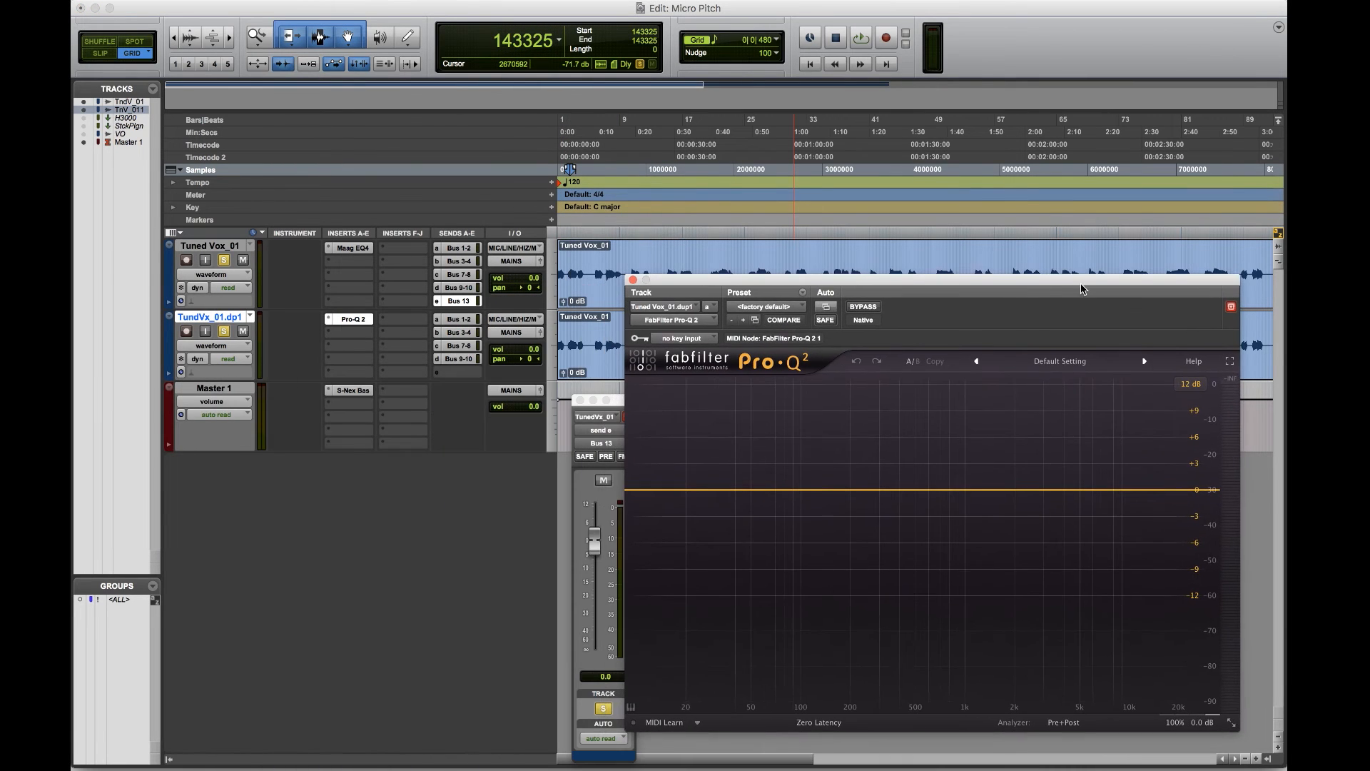
left_click(698, 344)
mouse_move(706, 380)
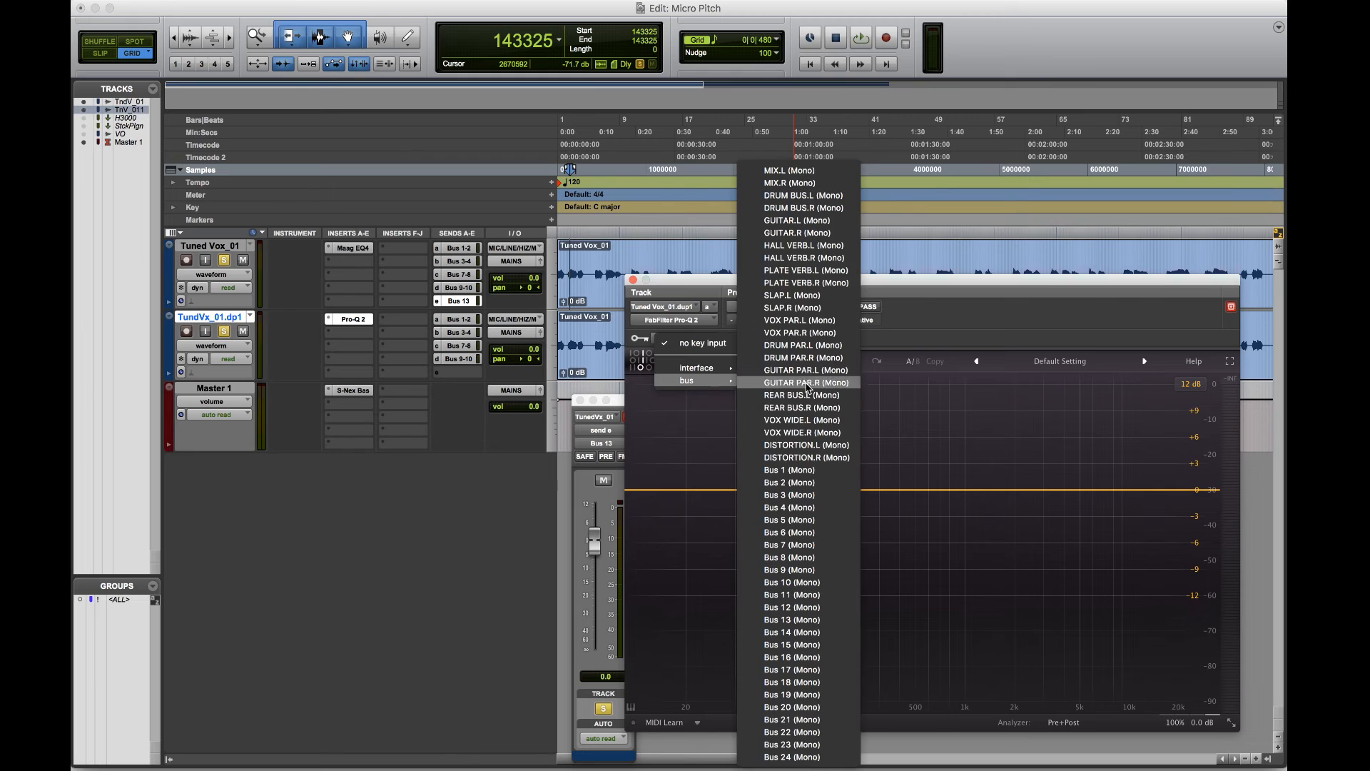
left_click(812, 620)
Start EQ Match in Pro-Q 2 with Side Chain as the reference and play the vocal through it for analysis
left_click(1065, 723)
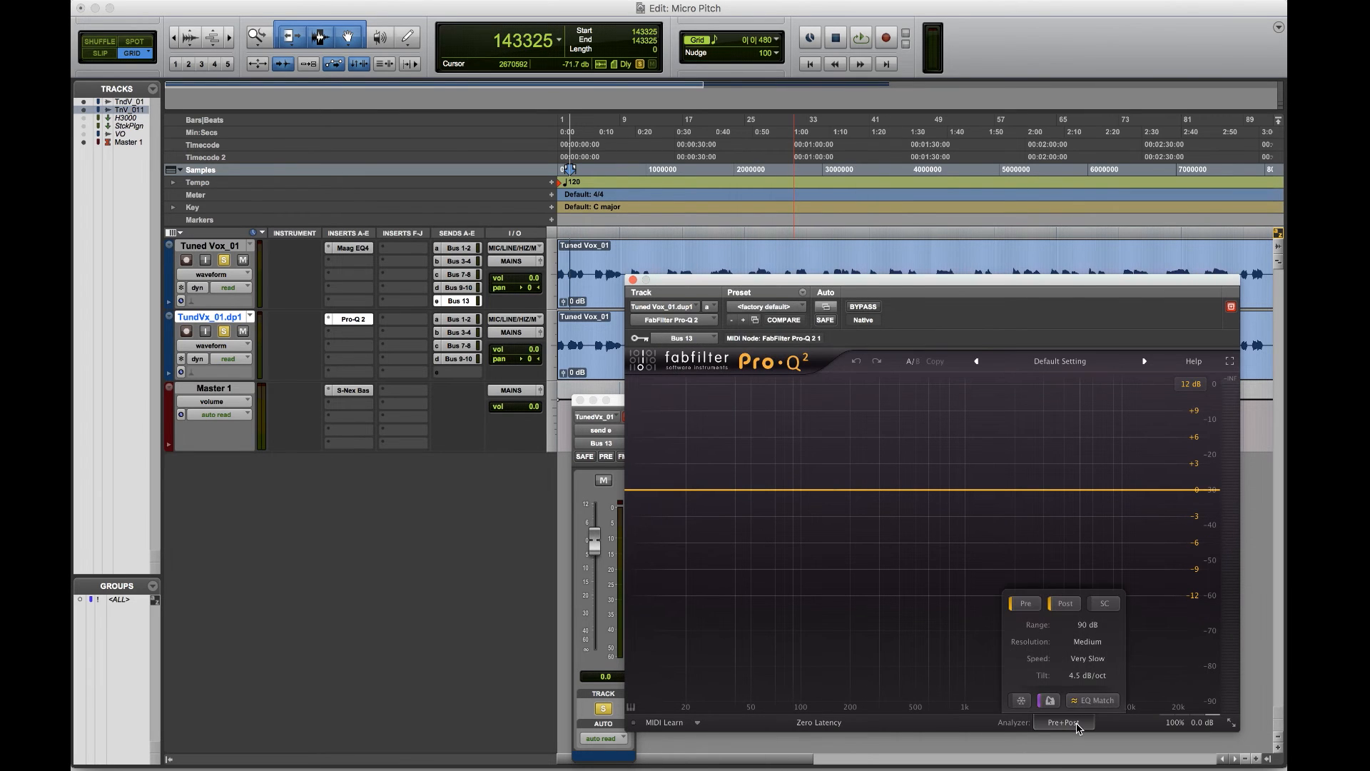
left_click(1095, 705)
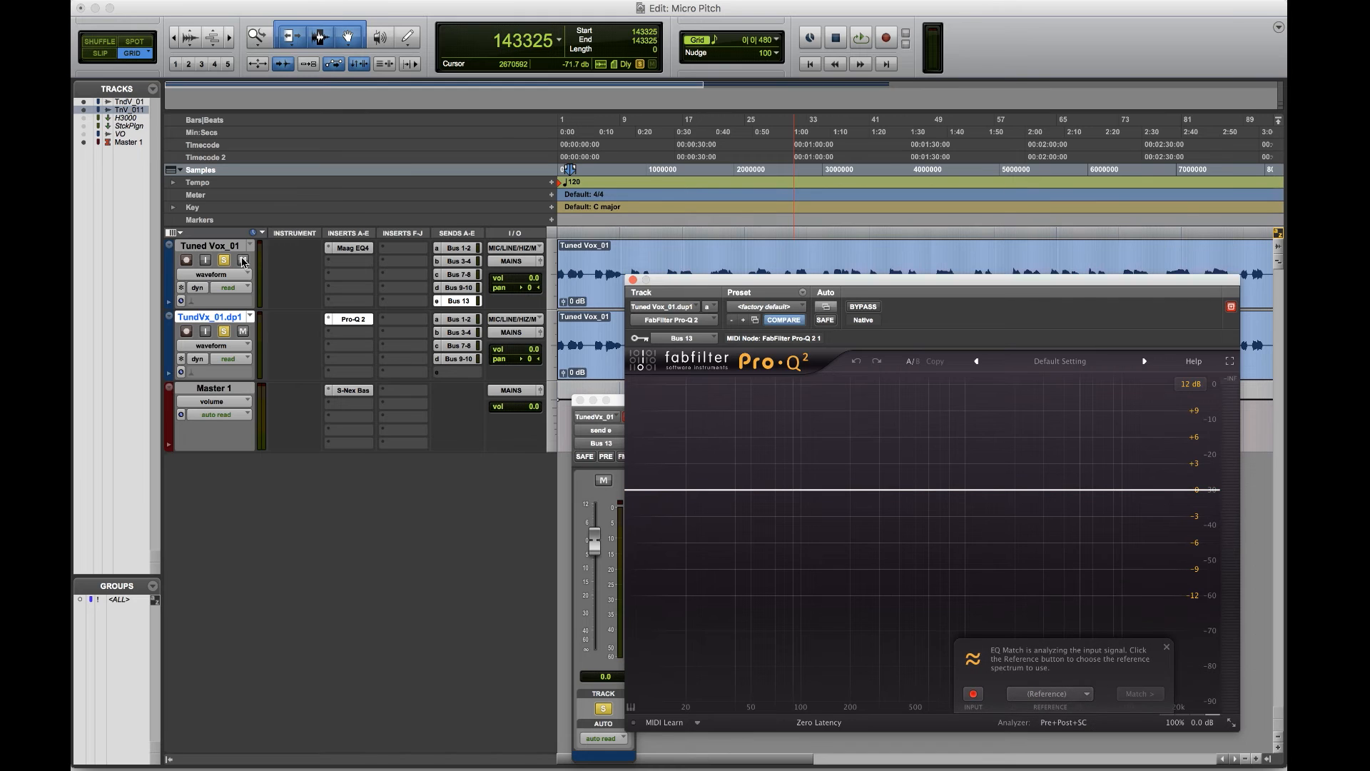
left_click(1090, 696)
left_click(1075, 730)
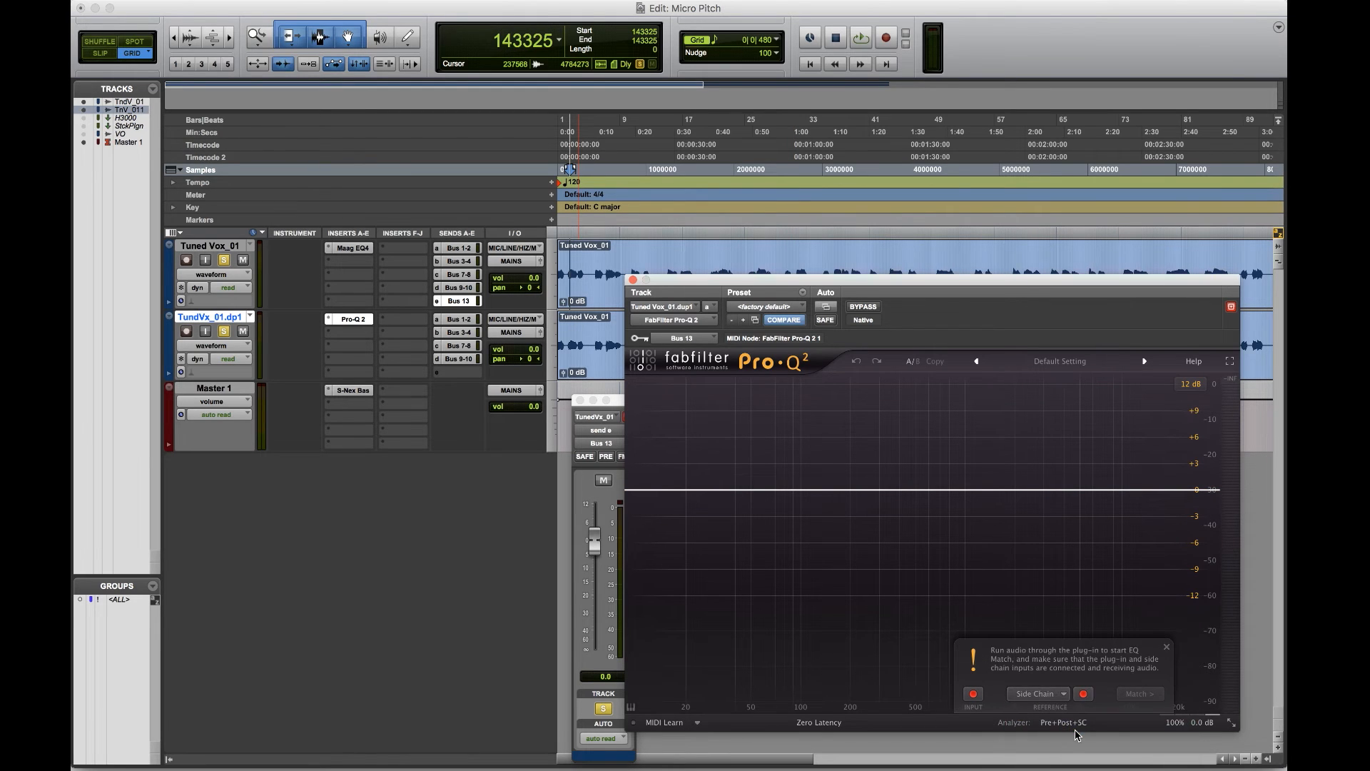
key("space")
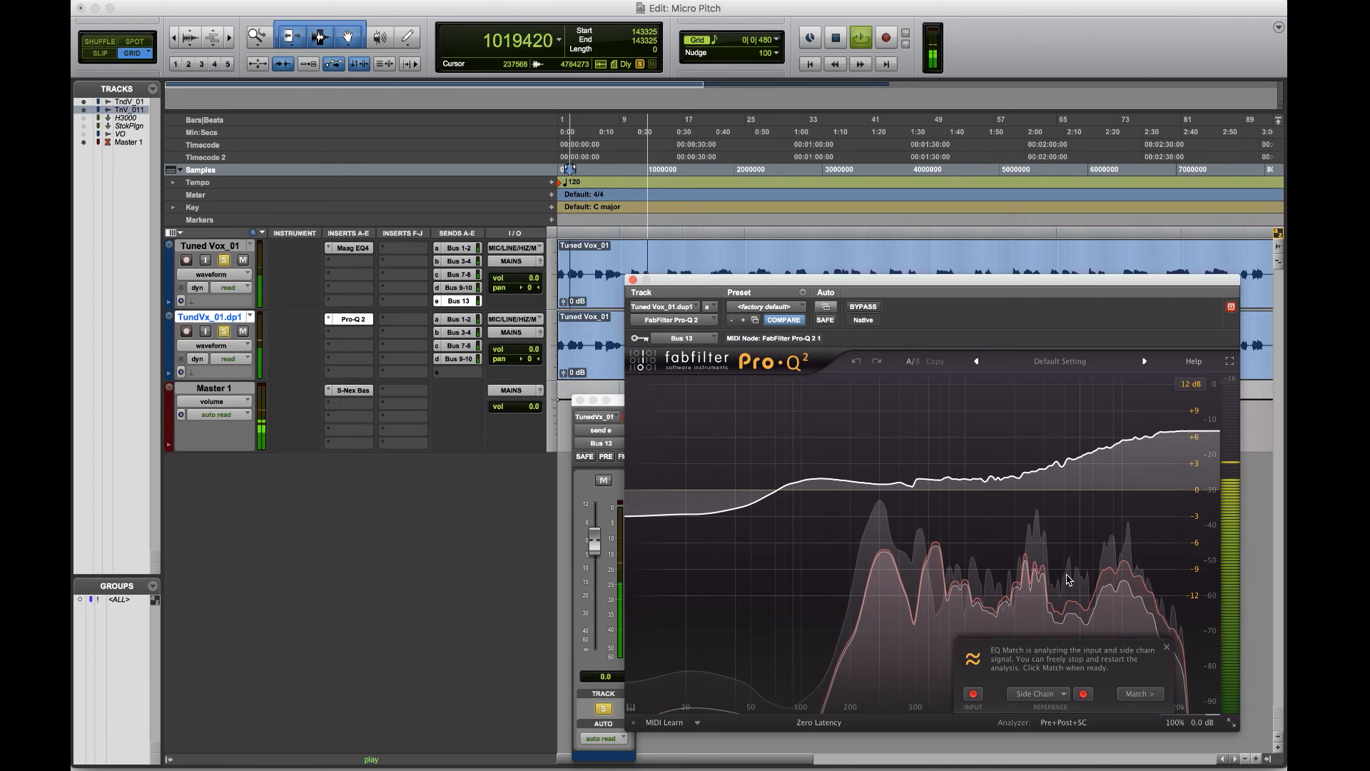
key("space")
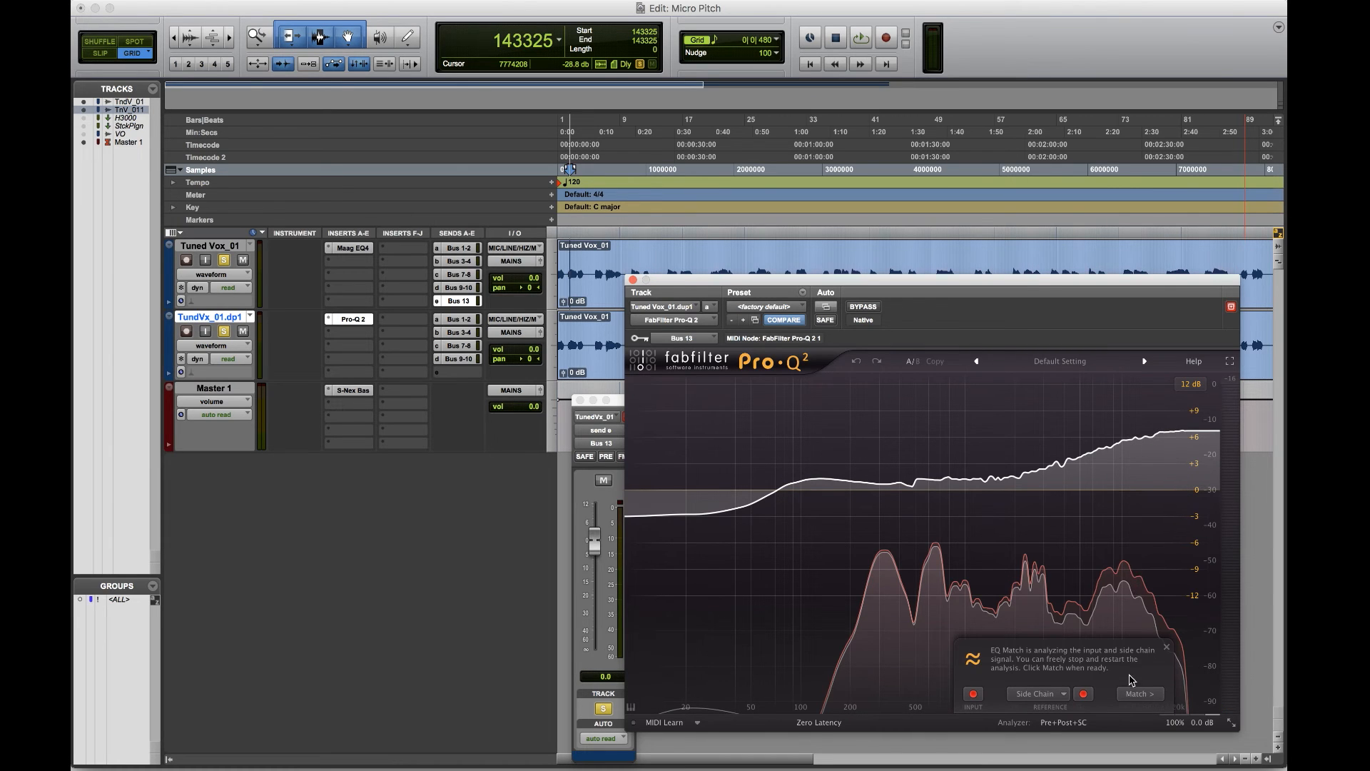
Generate the matched EQ curve in Pro-Q 2, raise its number of bands and finish the EQ Match
left_click(1127, 696)
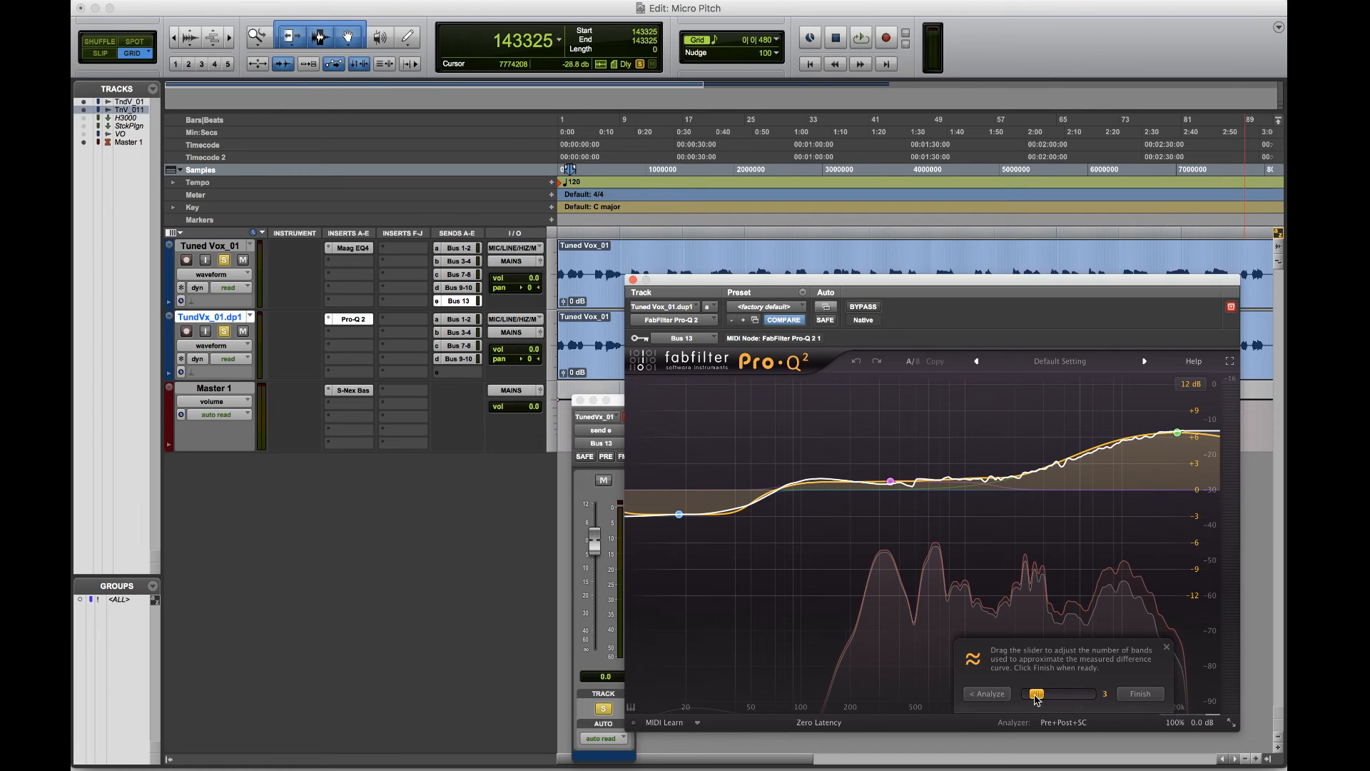
left_click_drag(1036, 694, 1087, 693)
left_click(1140, 694)
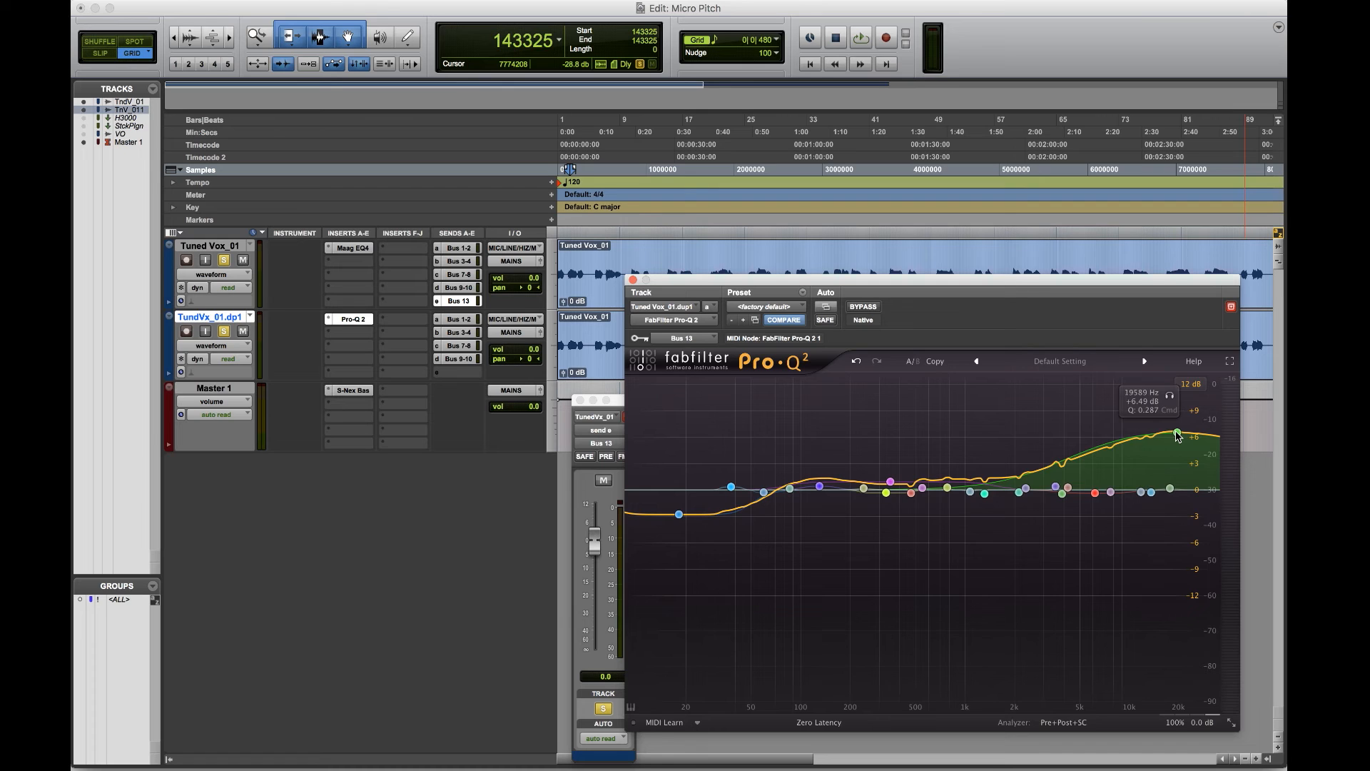
Compare the Maag EQ4 settings on Tuned Vox_01 with the matched Pro-Q 2 curve on the duplicate, and close the plug-in window
left_click(360, 248)
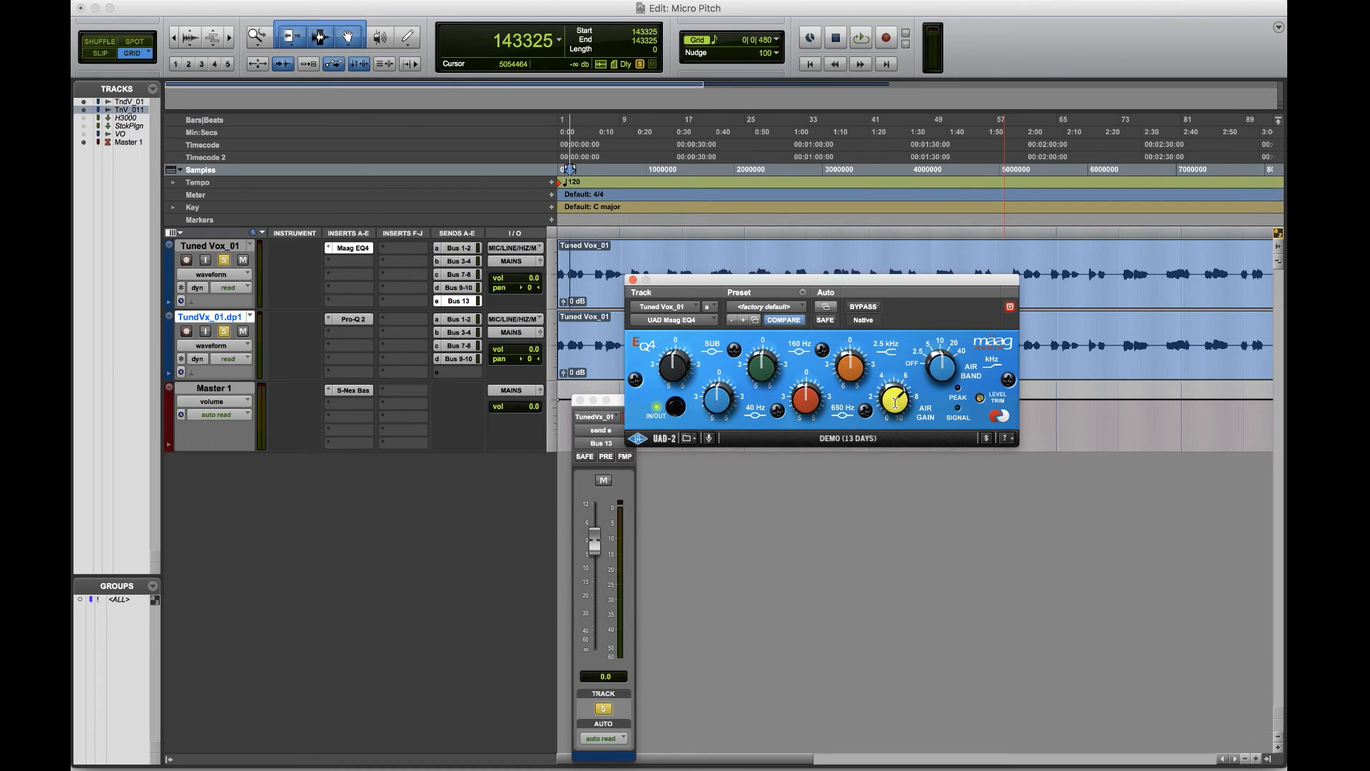
left_click(346, 319)
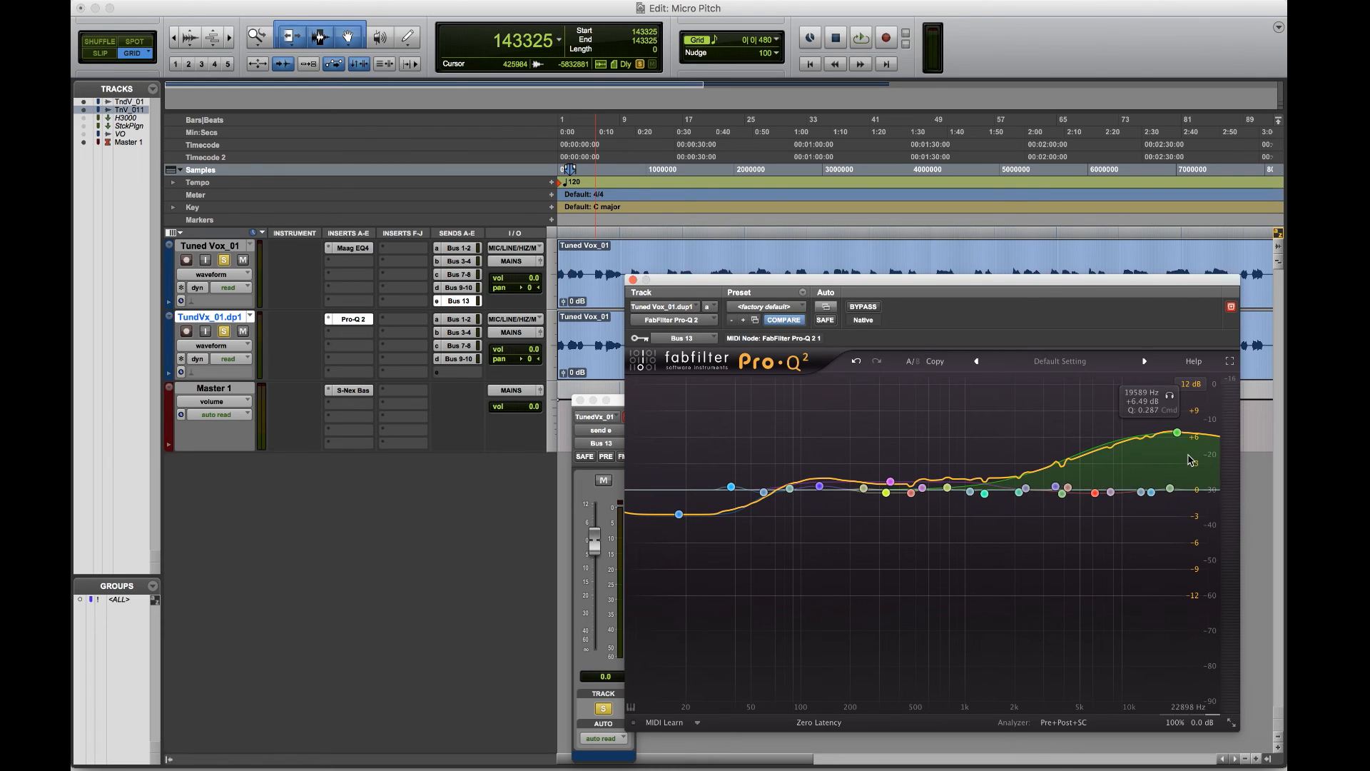
left_click(633, 280)
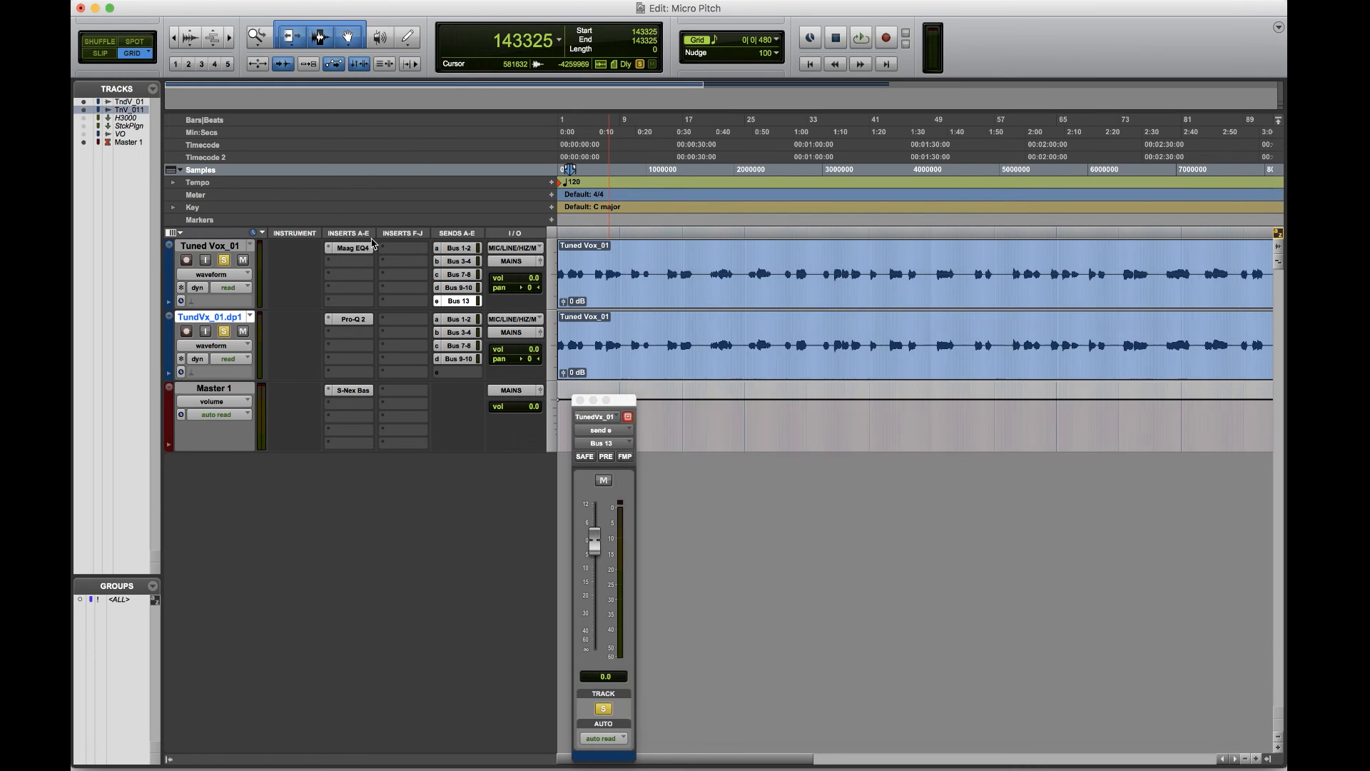
Play the opening vocal phrase with Tuned Vox_01 soloed and again with the duplicate soloed to compare the two EQs
left_click(223, 261)
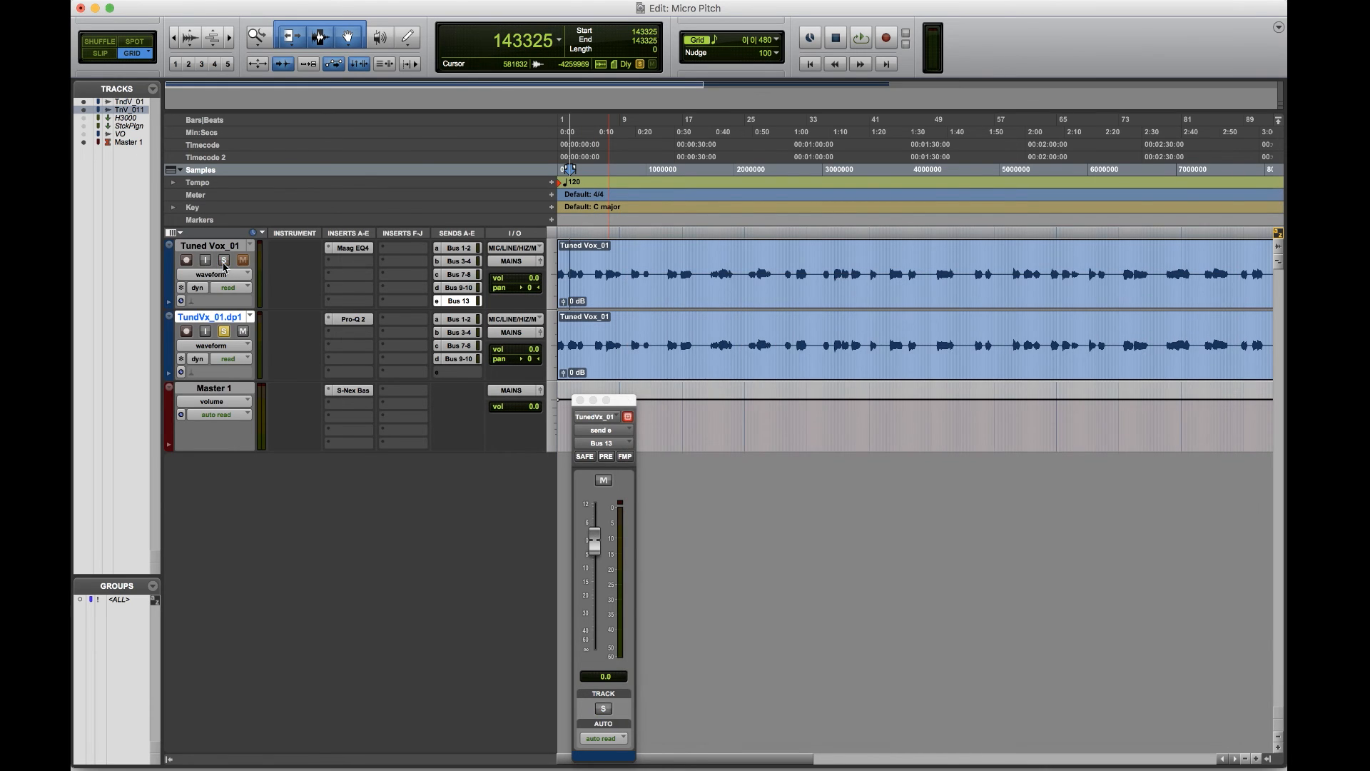
left_click(224, 332)
left_click(224, 261)
key("space")
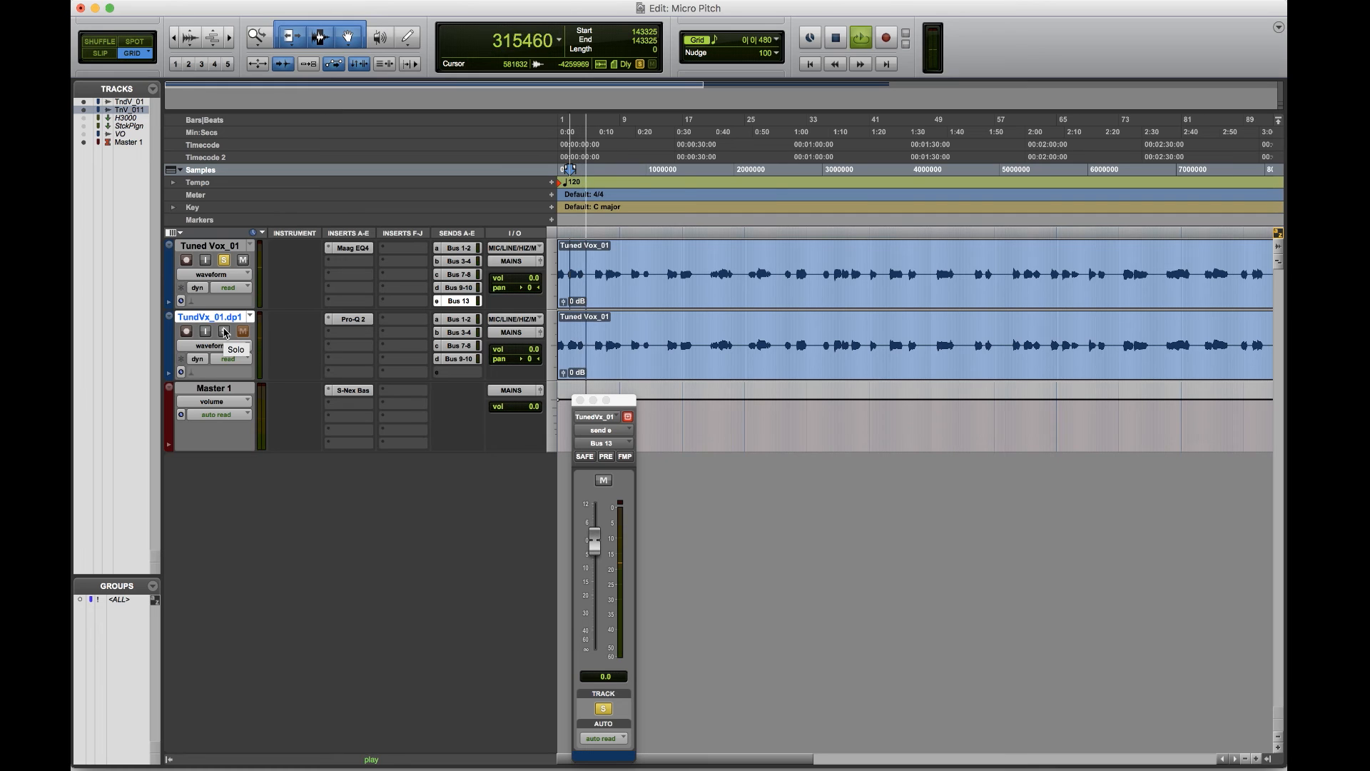
key("space")
left_click(224, 332)
key("space")
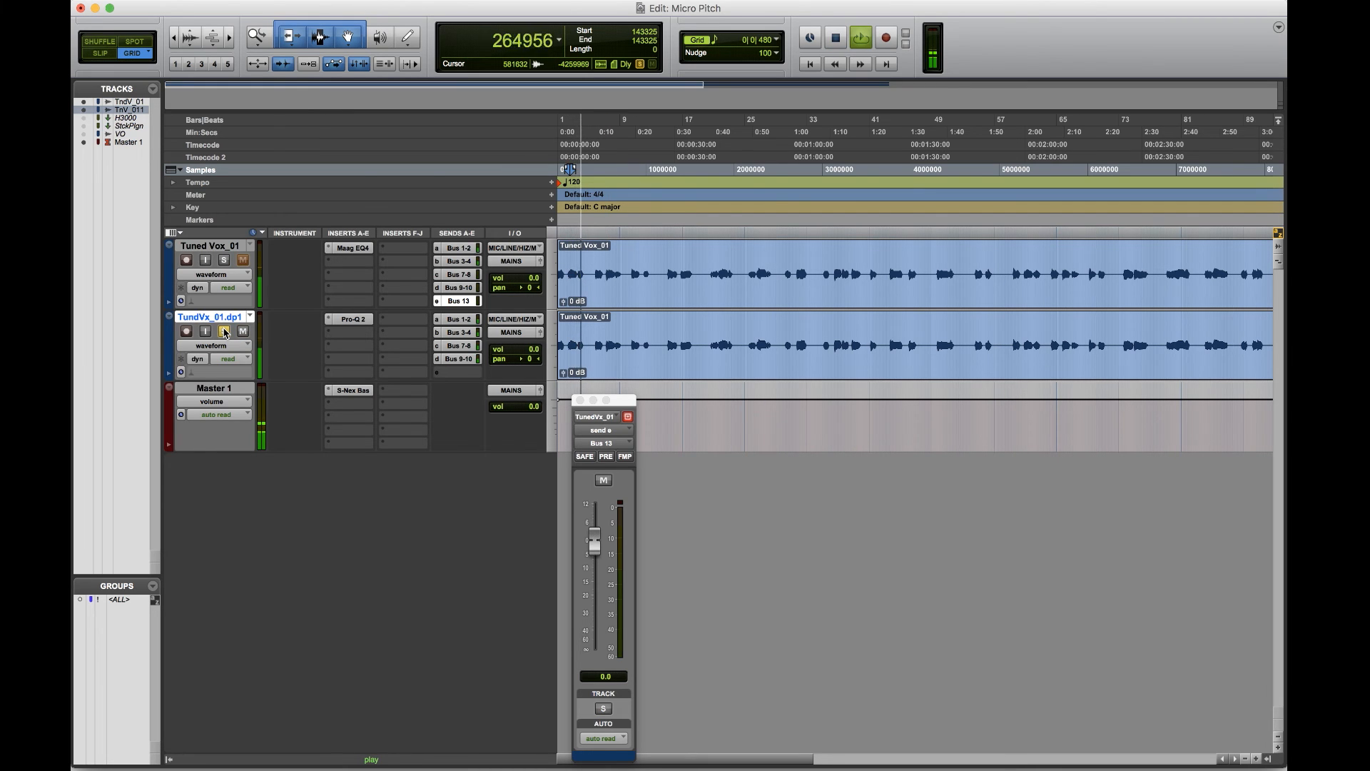
key("space")
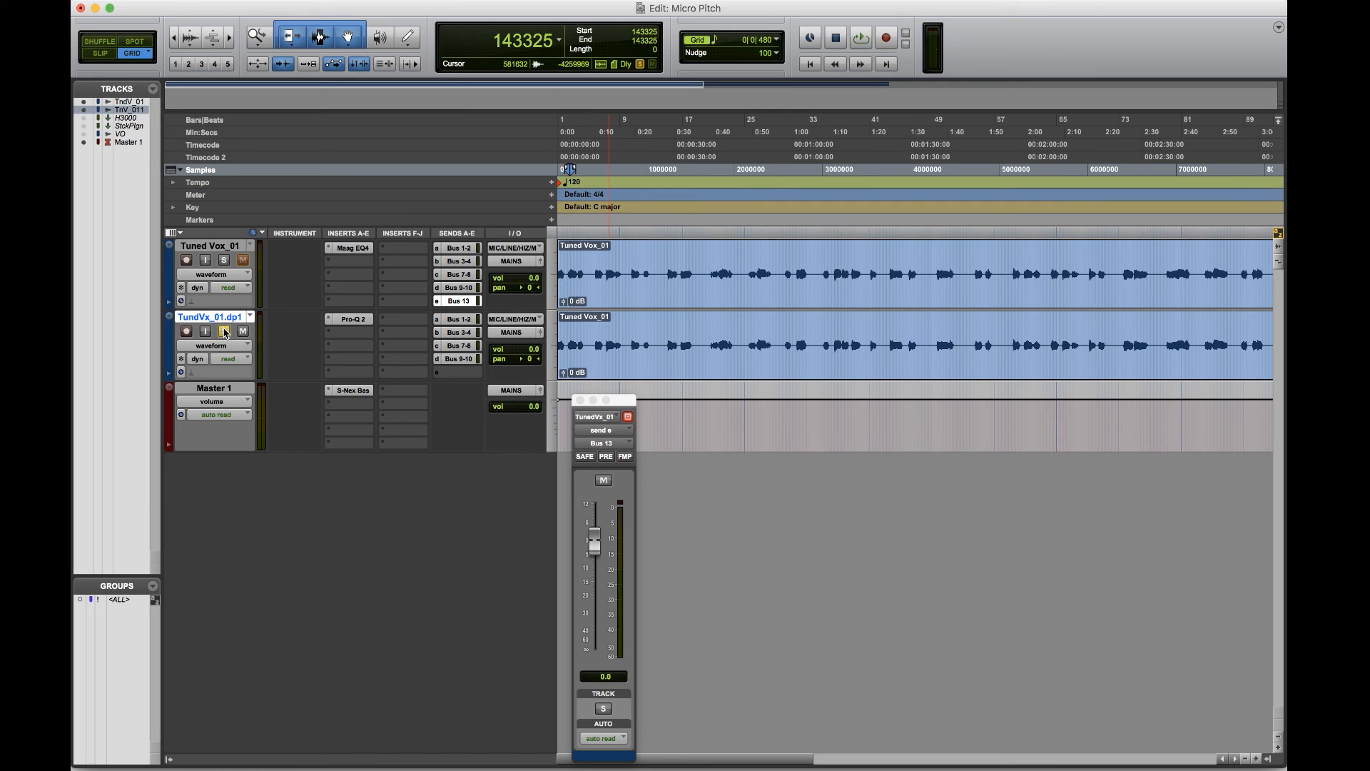